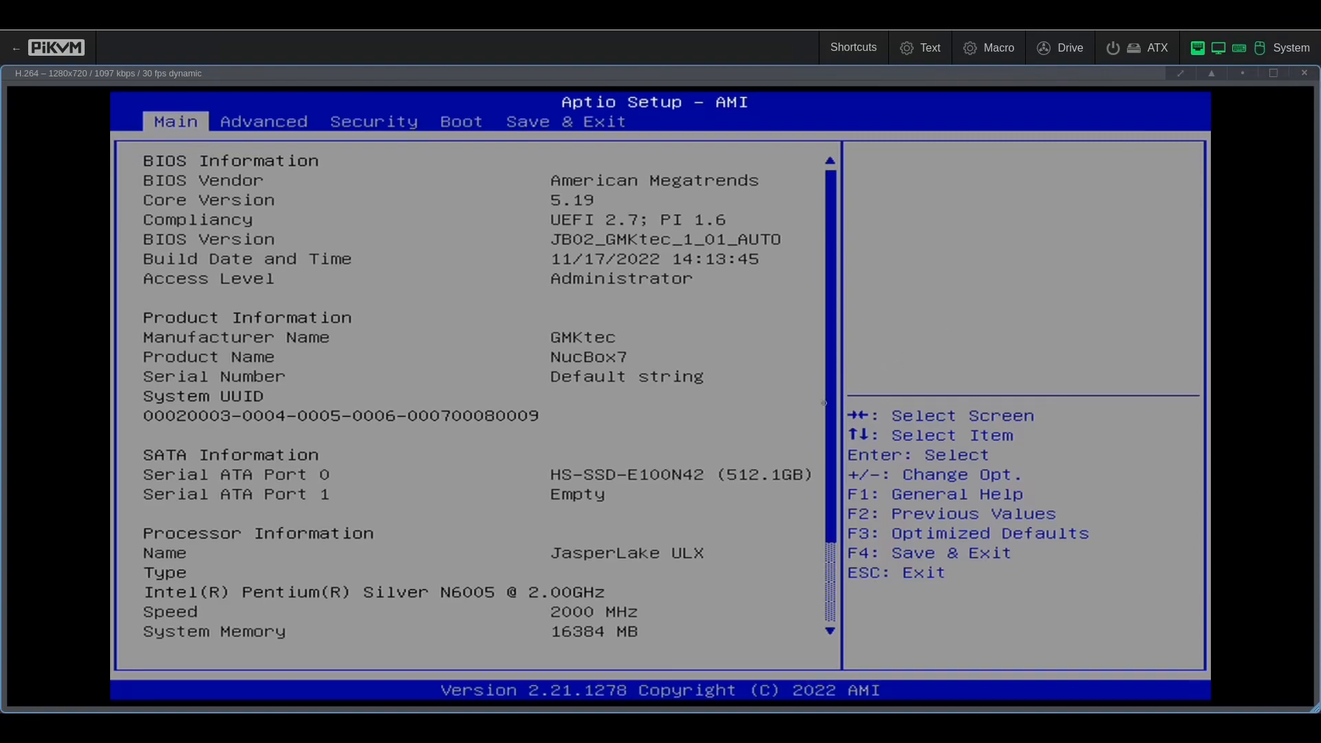
Step: Set Attempt Secure Boot to Disabled under Security > Secure Boot
key("Down")
key("Down")
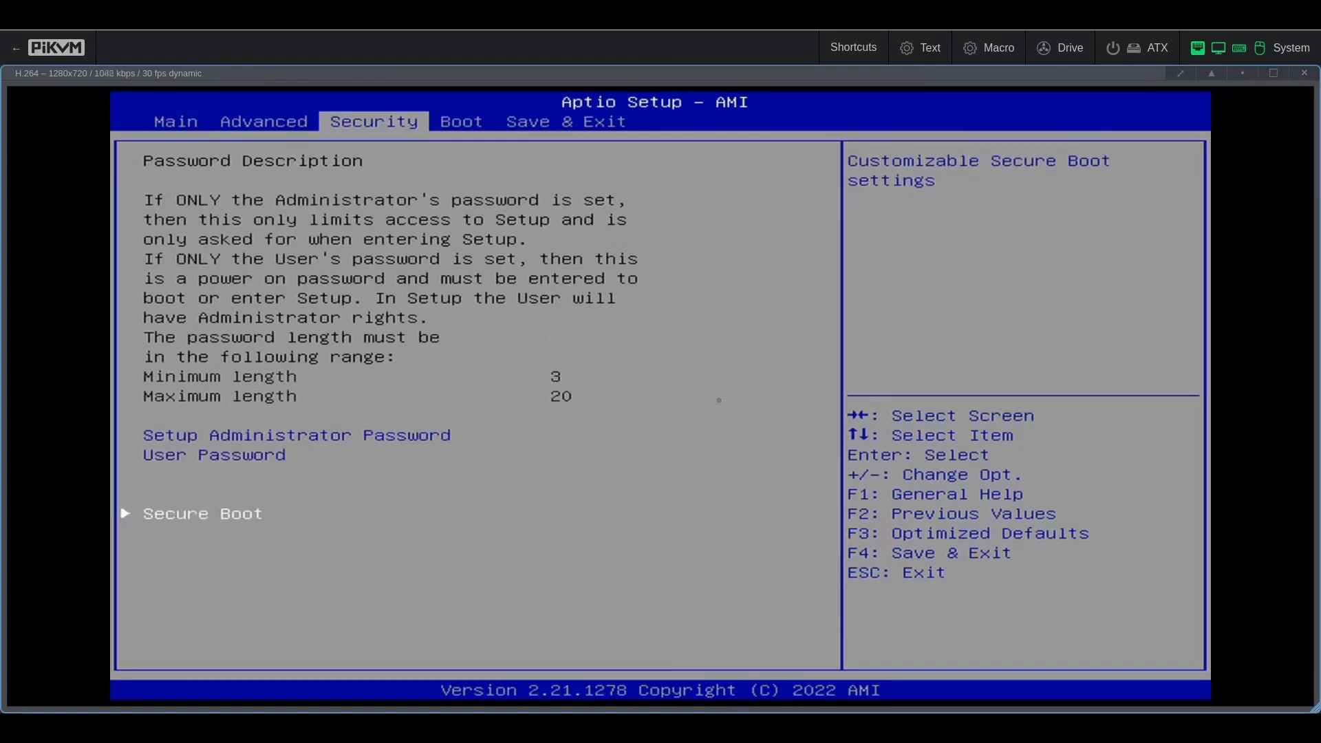
key("Return")
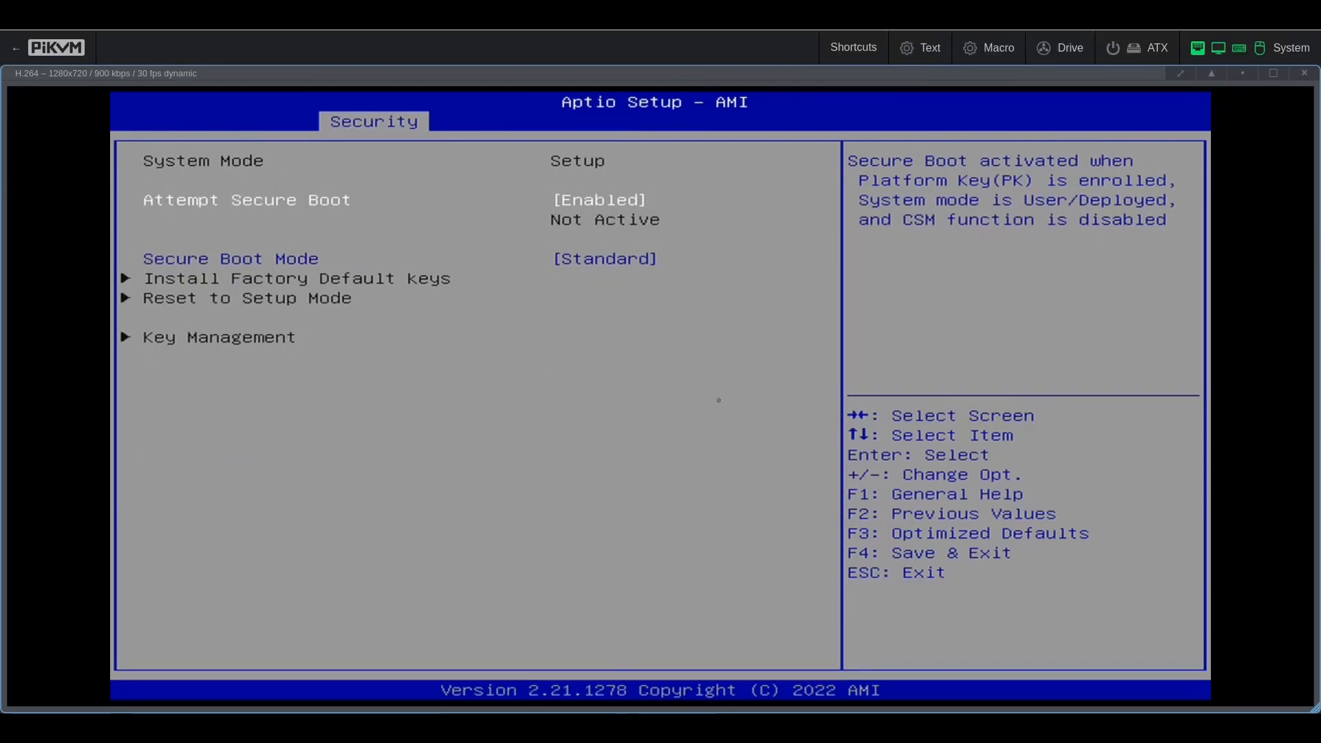
key("Down")
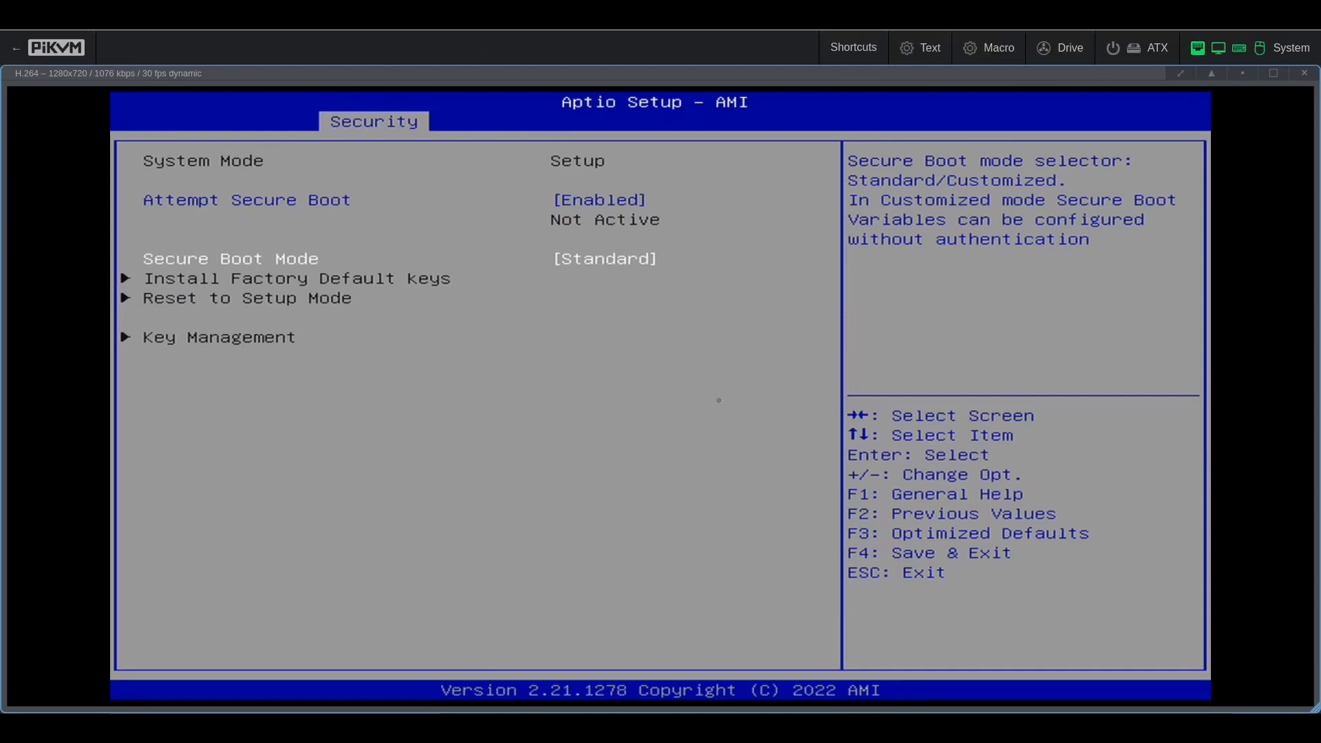
key("Up")
key("Down")
key("Up")
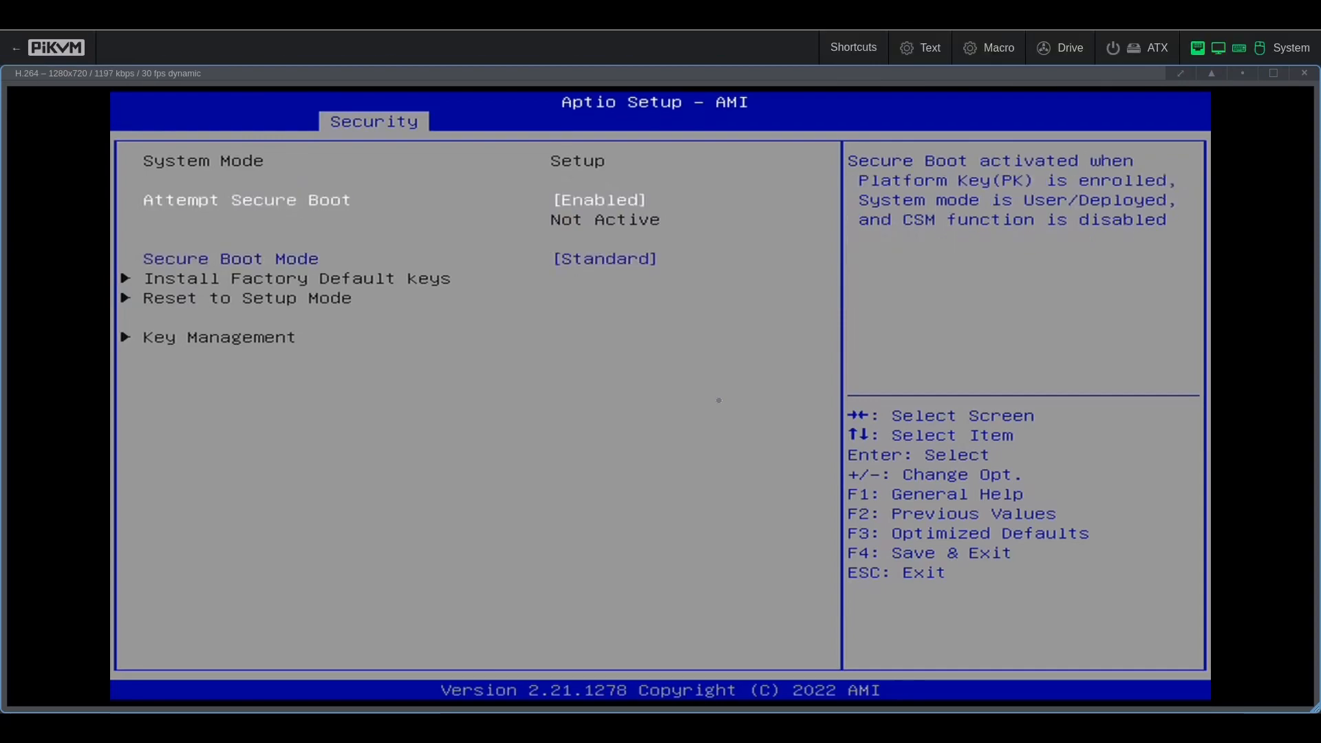
key("Return")
key("Up")
key("Return")
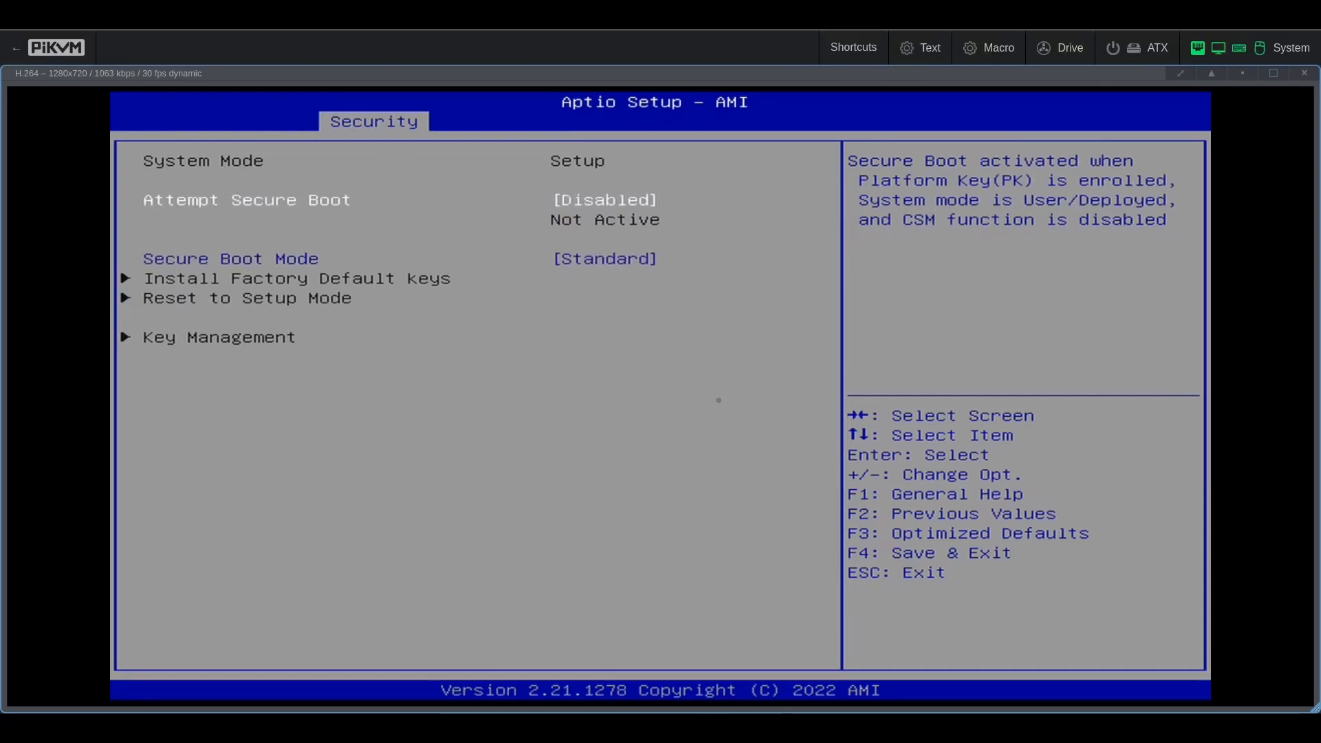
Step: Leave the Secure Boot settings and move over to the Boot tab
key("Down")
key("Return")
key("Escape")
key("Escape")
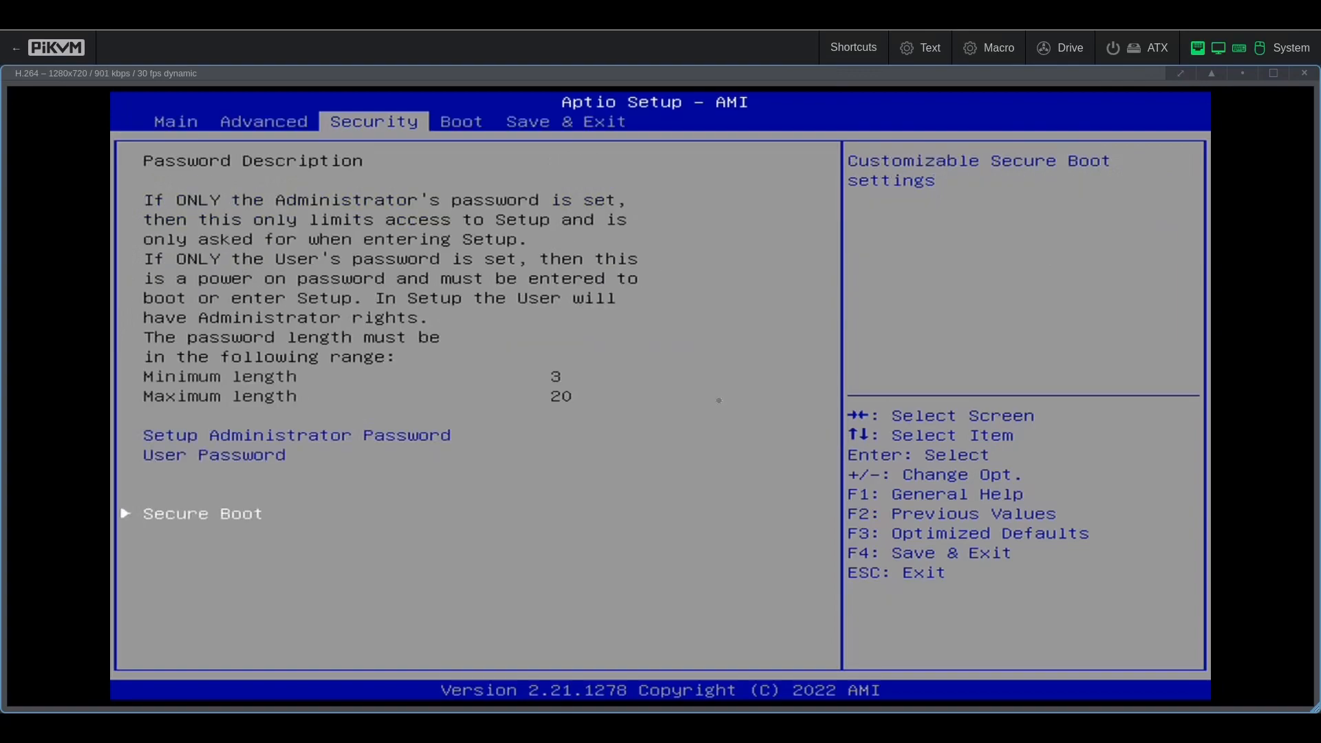
key("Right")
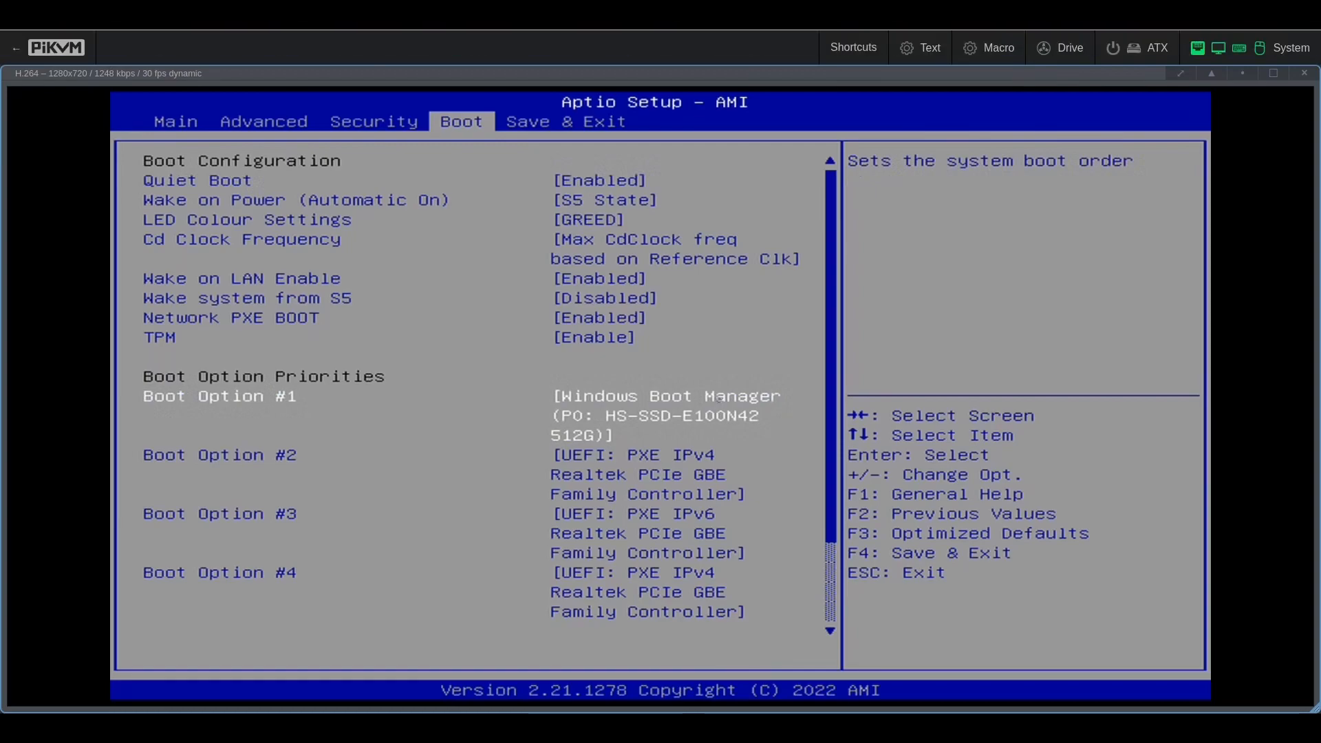
Step: Make UEFI: PMAP, Partition 2 the Boot Option #1
key("Down")
key("Down")
key("Down")
key("Down")
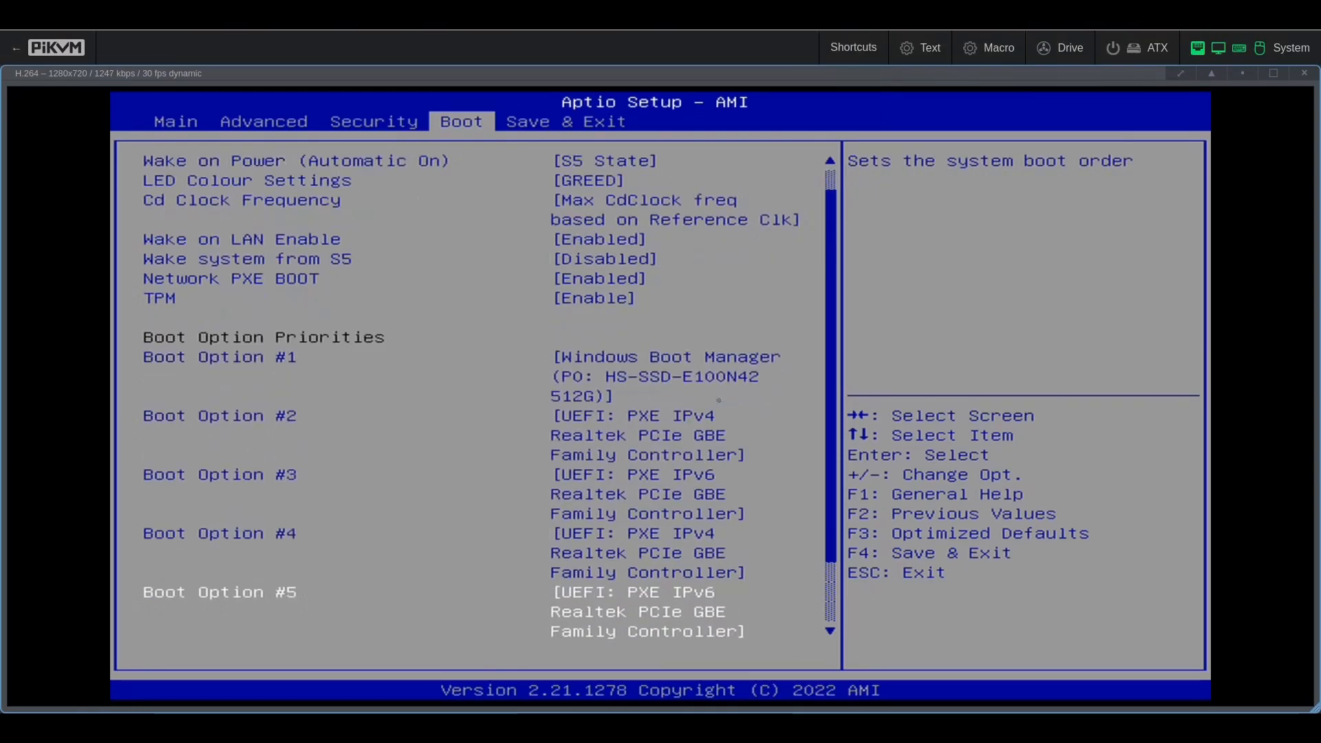
key("Down")
key("Down")
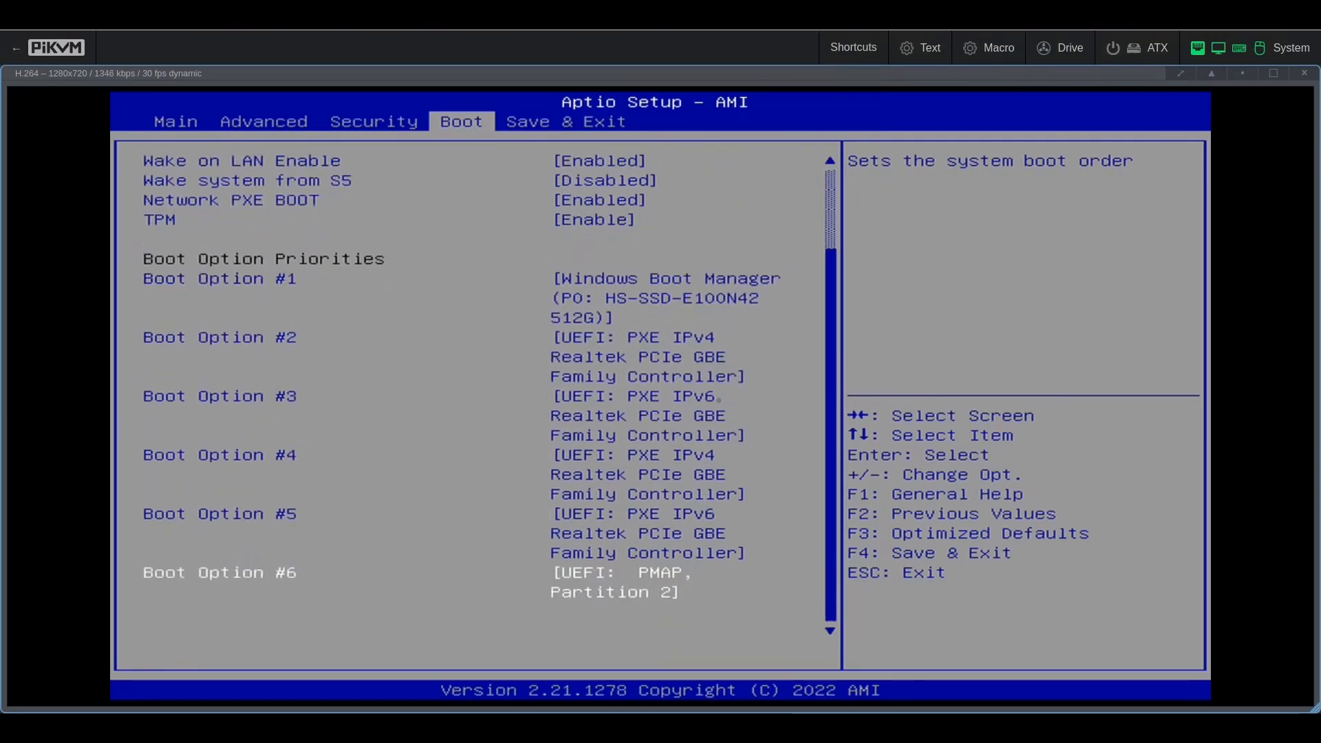
key("Up")
key("Up")
key("Up")
key("Up")
key("Up")
key("Up")
key("Down")
key("Return")
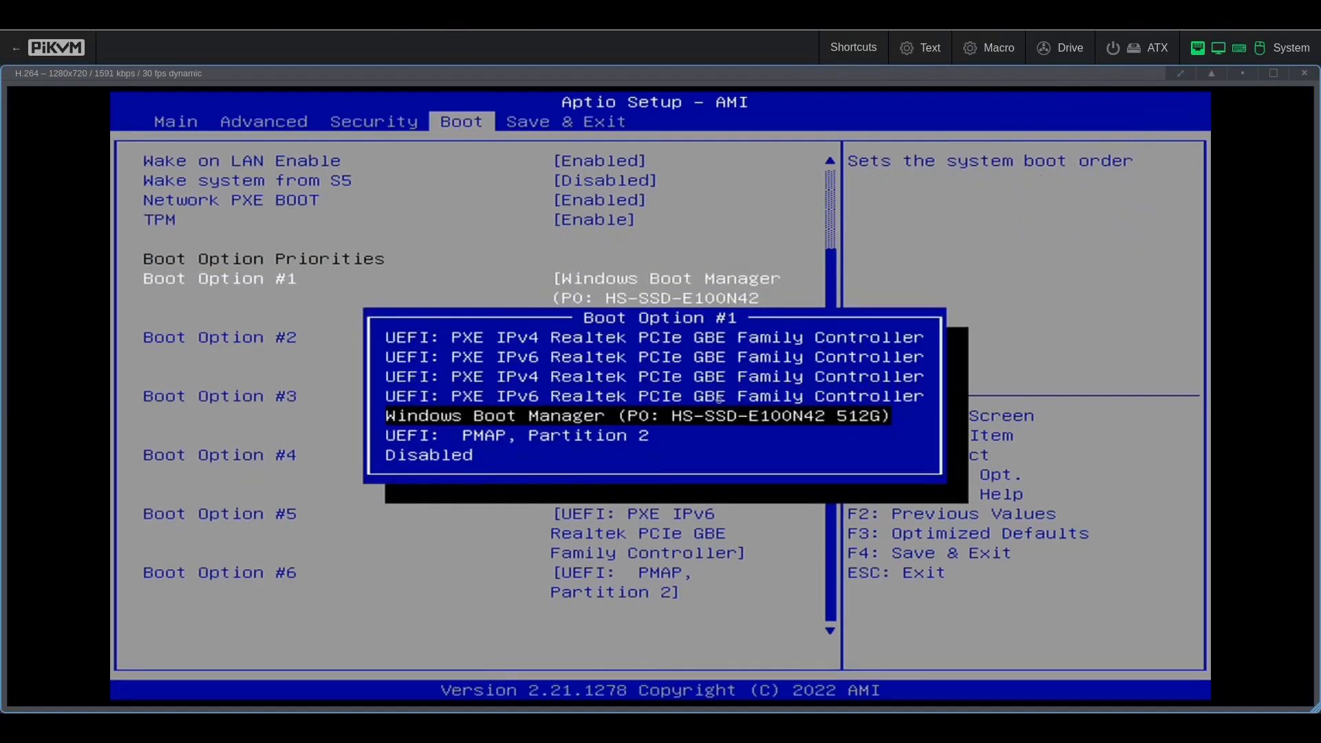
key("Down")
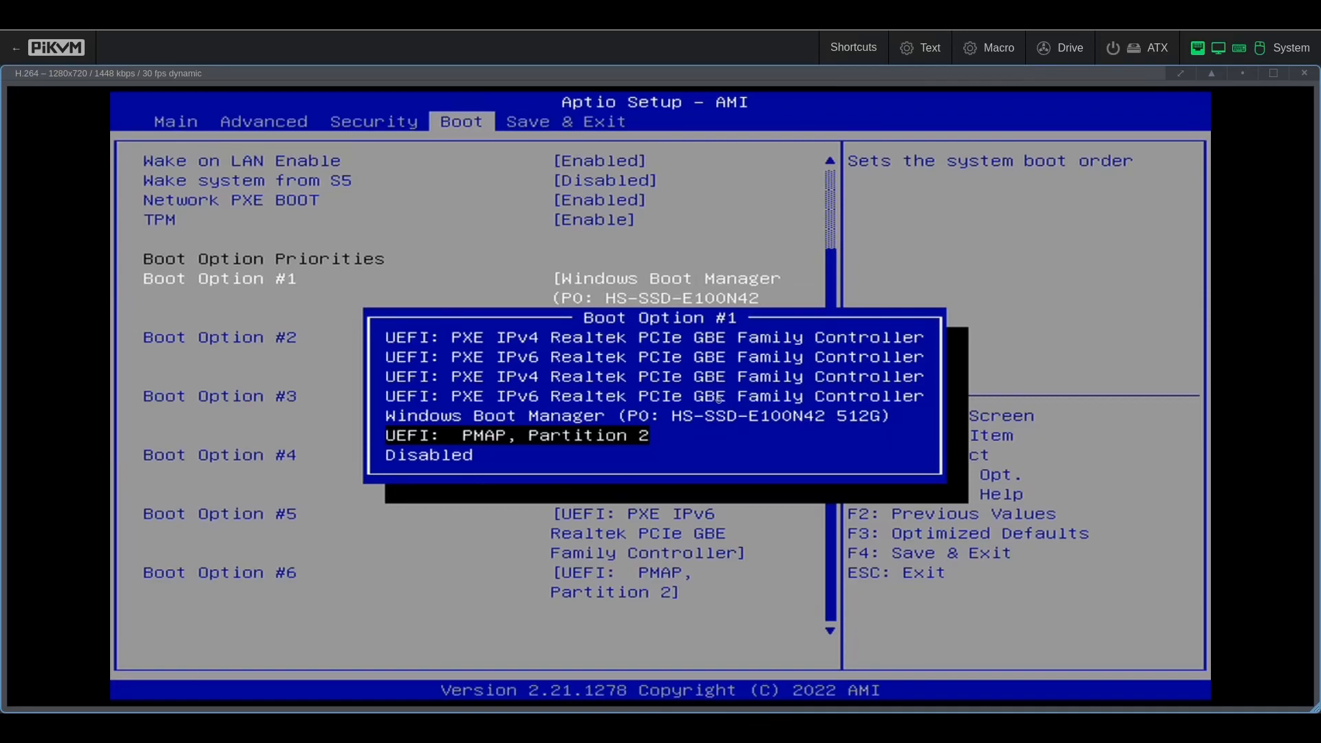
key("Up")
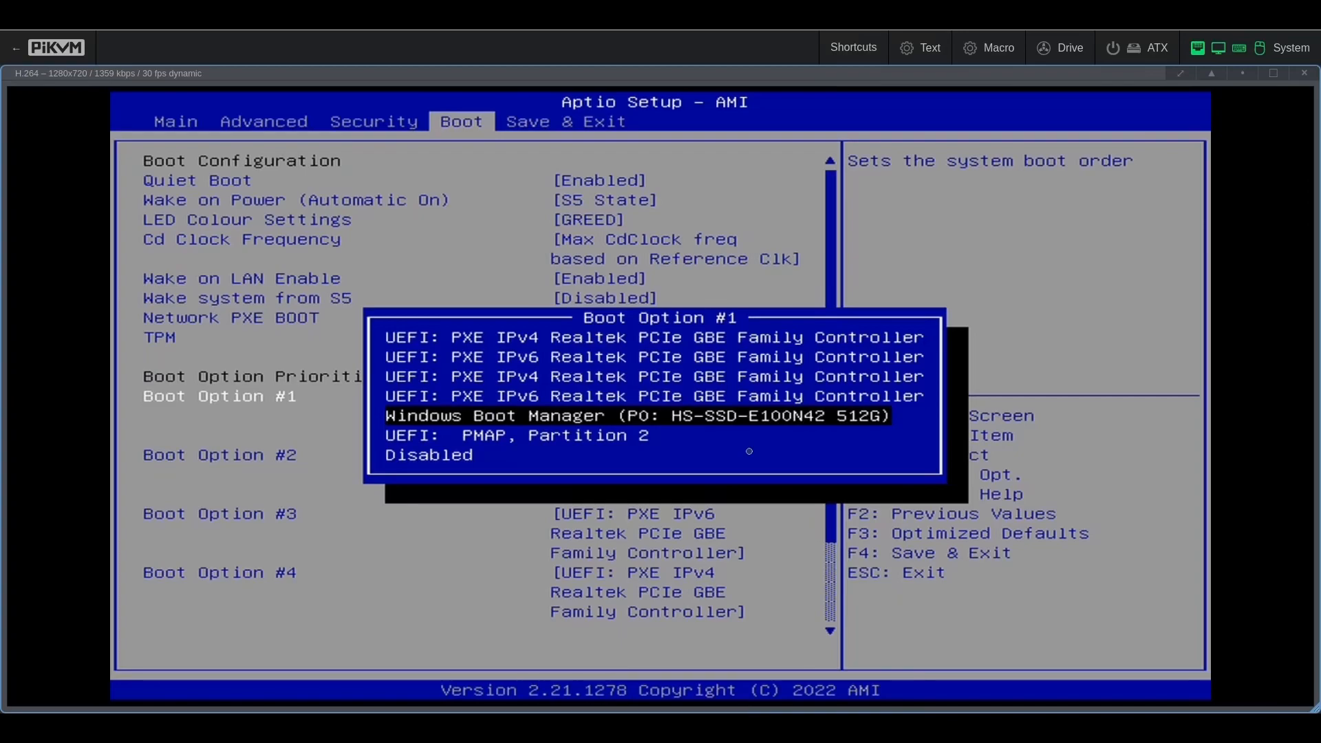
key("Down")
key("Return")
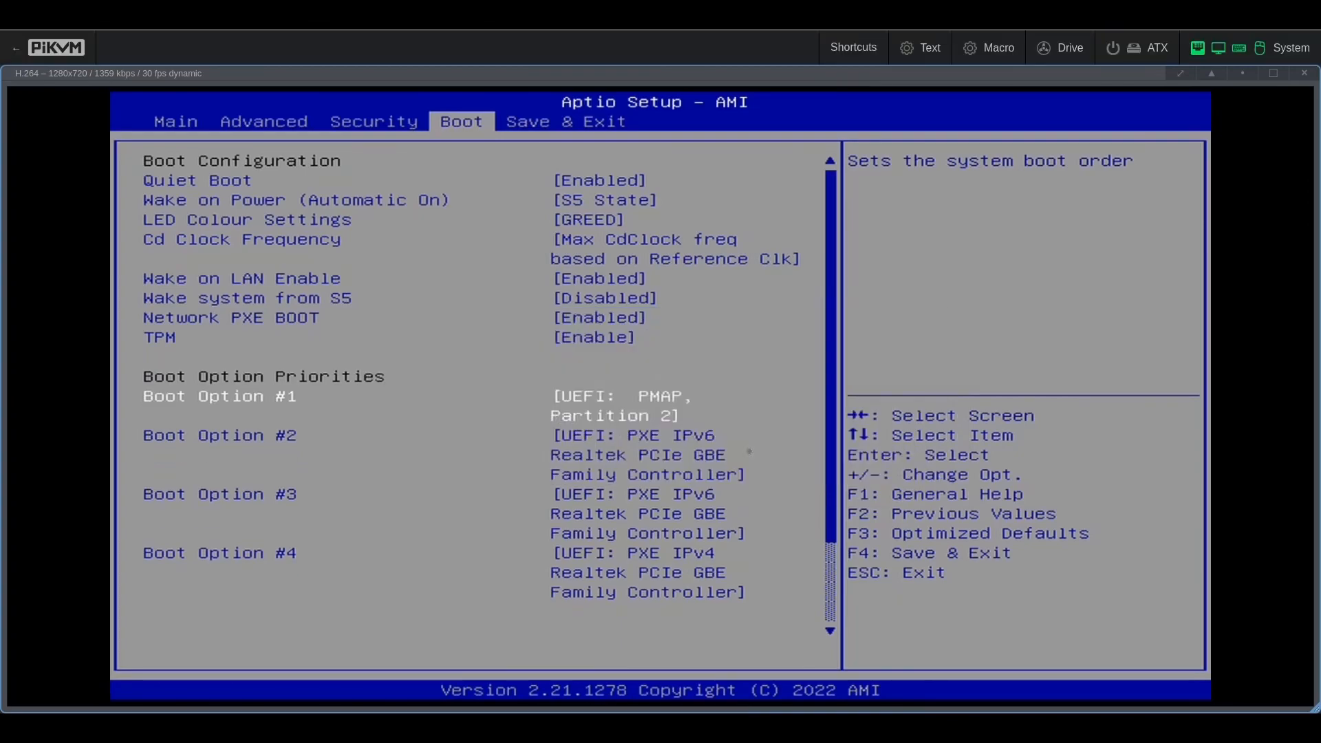
Step: Set Boot Option #2 to Windows Boot Manager
key("Down")
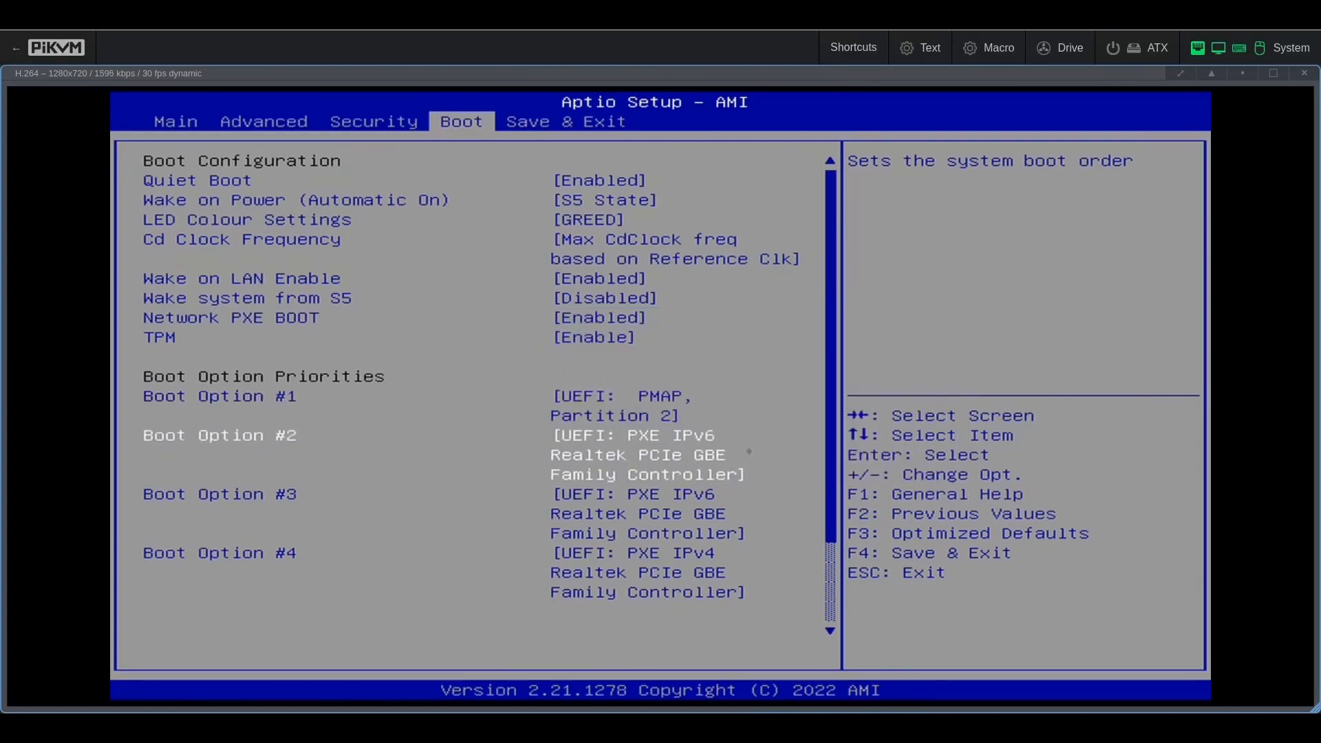
key("Return")
key("Down")
key("Down")
key("Return")
Step: Save the BIOS changes and exit setup, confirming with Yes
key("Right")
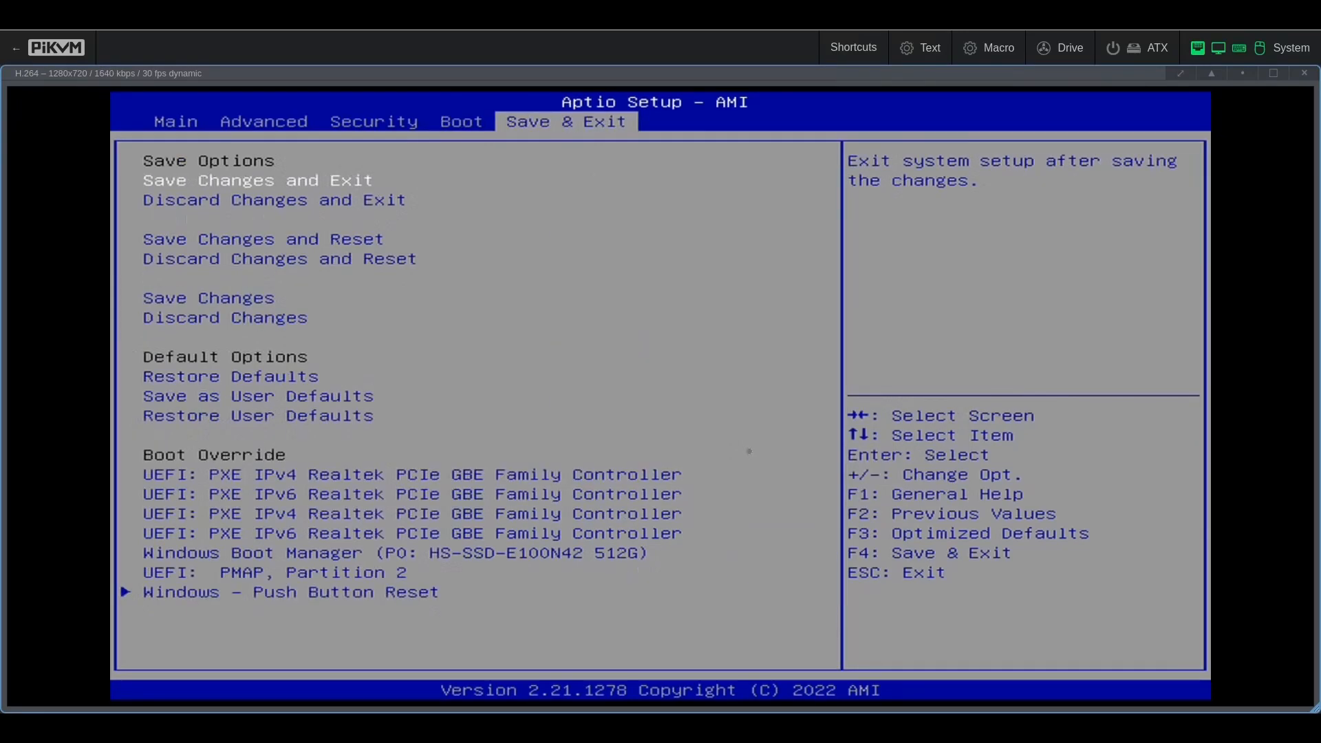
key("Return")
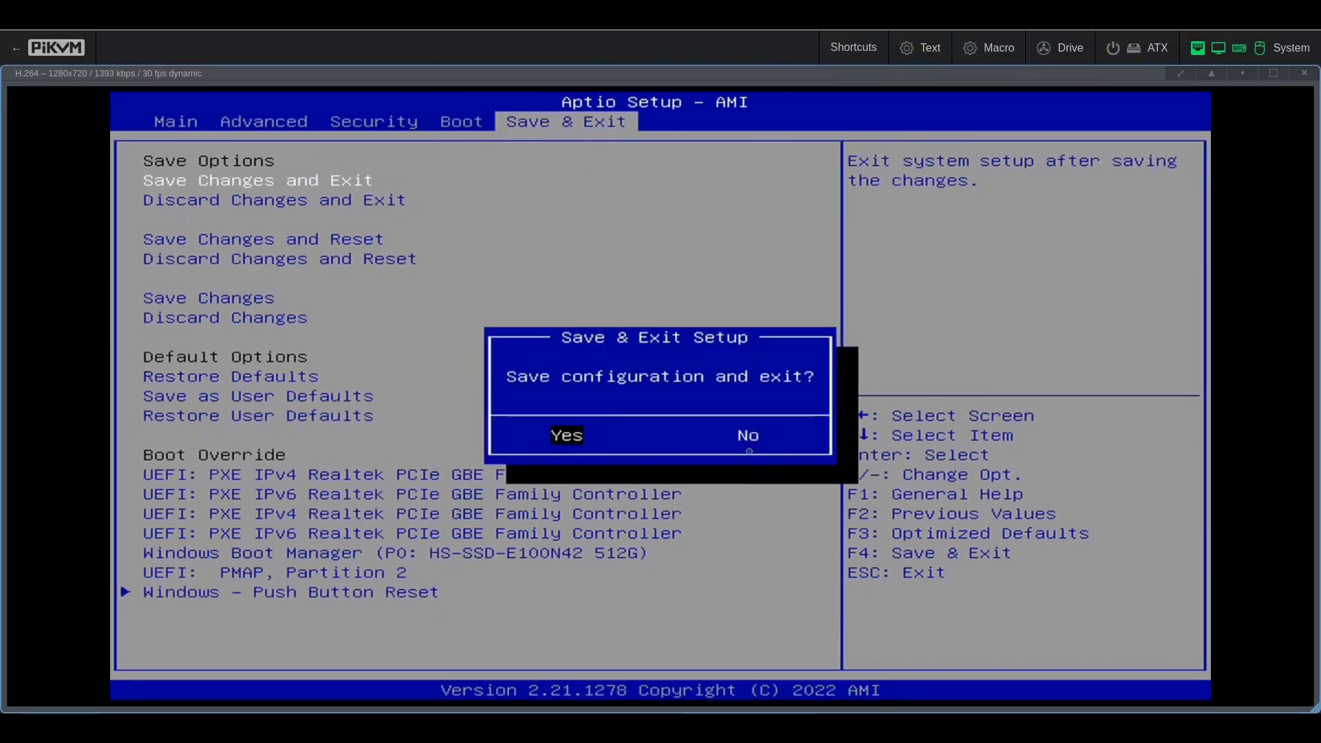
key("Return")
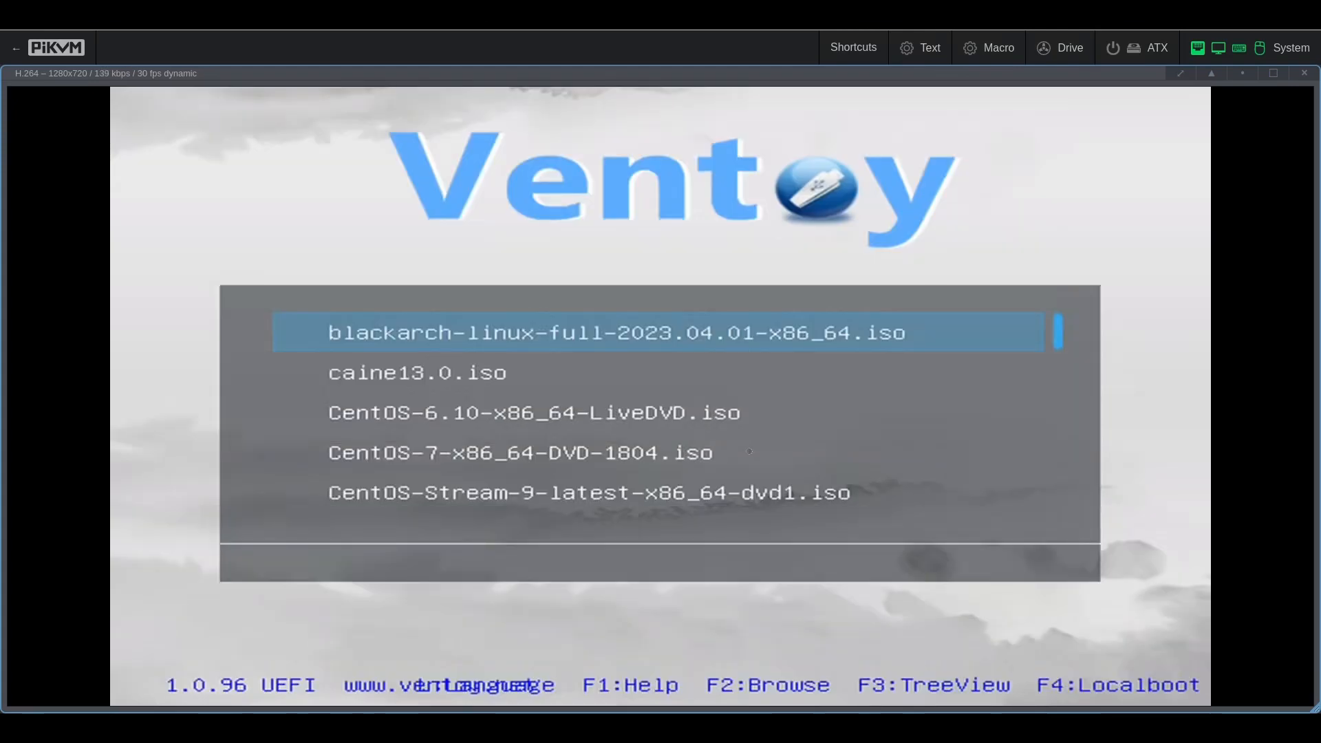
Step: Boot securityonion-2.4.40-20240116.iso from the Ventoy menu in grub2 mode
key("Down")
key("Down")
key("Down")
key("Down")
key("Down")
key("Down")
key("Down")
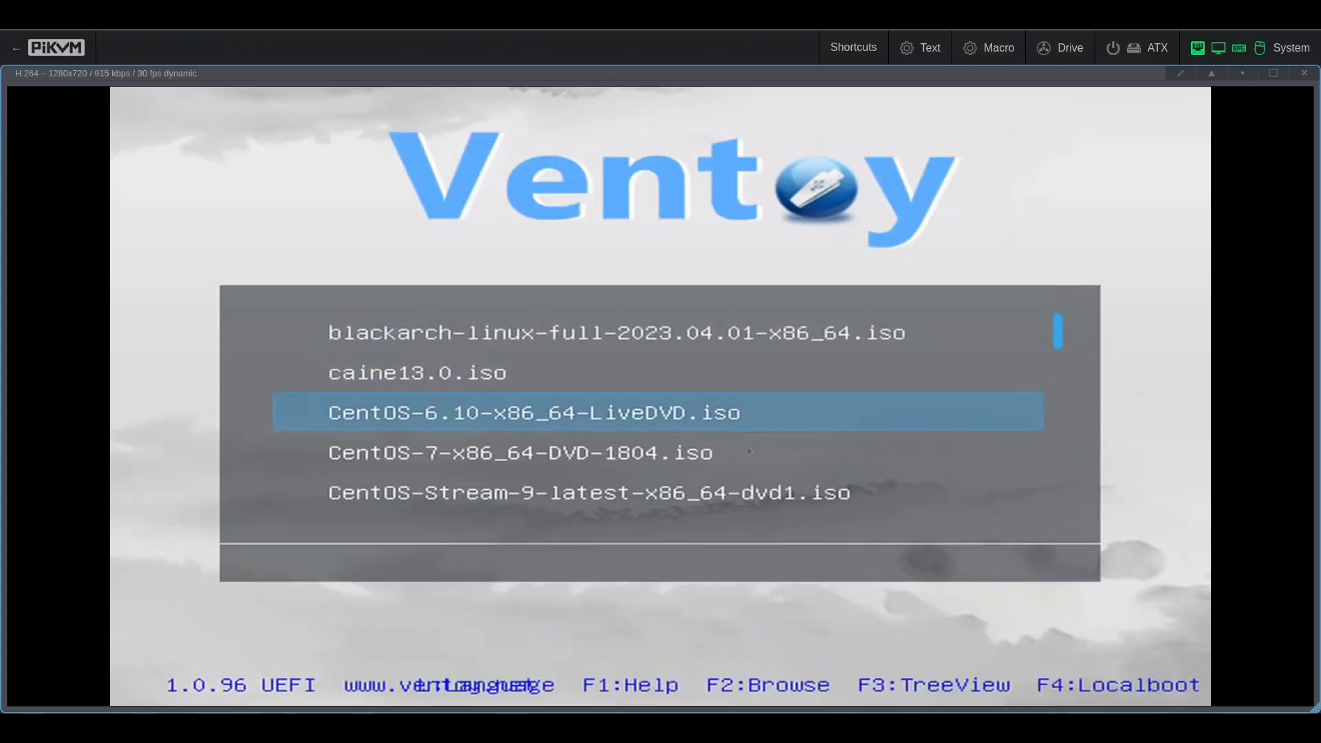
key("Down")
key("Down")
key("Down")
key("Down")
key("Down")
key("Down")
key("Down")
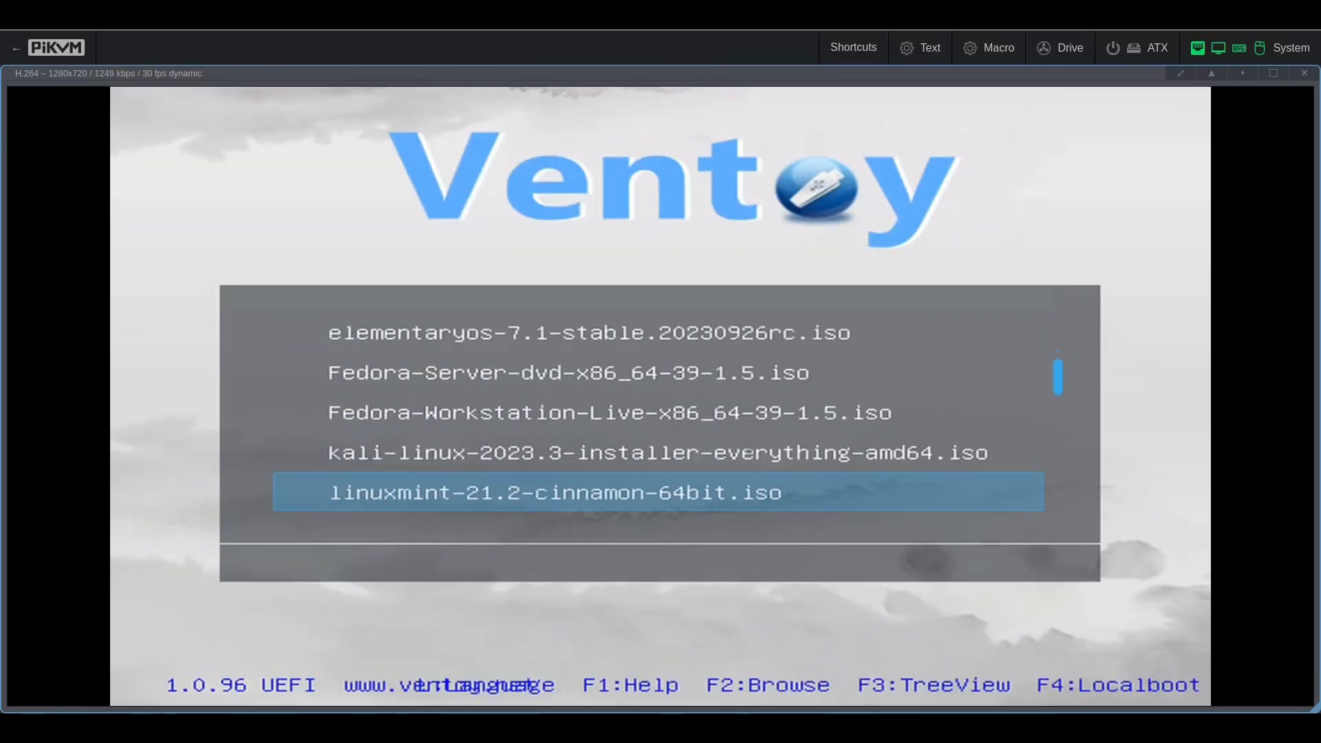
key("Down")
key("Down")
key("Down")
key("Down")
key("Down")
key("Down")
key("Down")
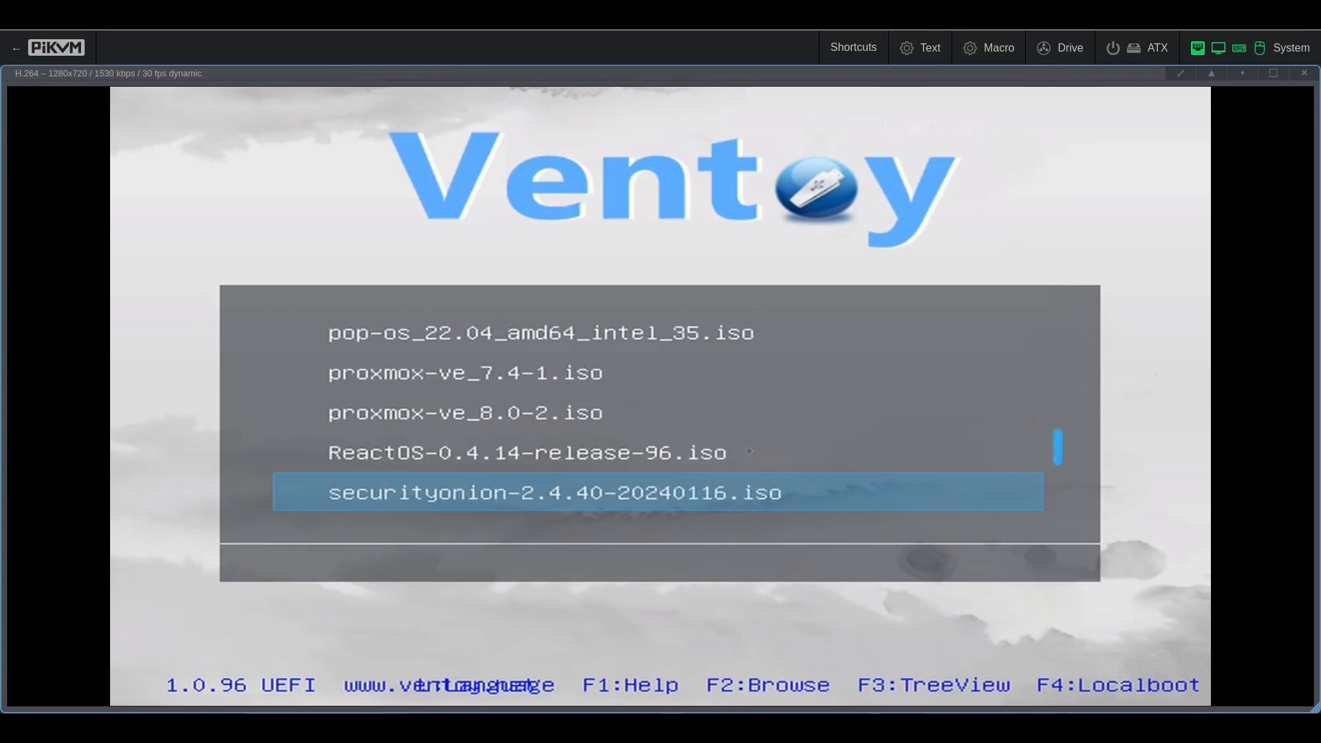
key("Up")
key("Up")
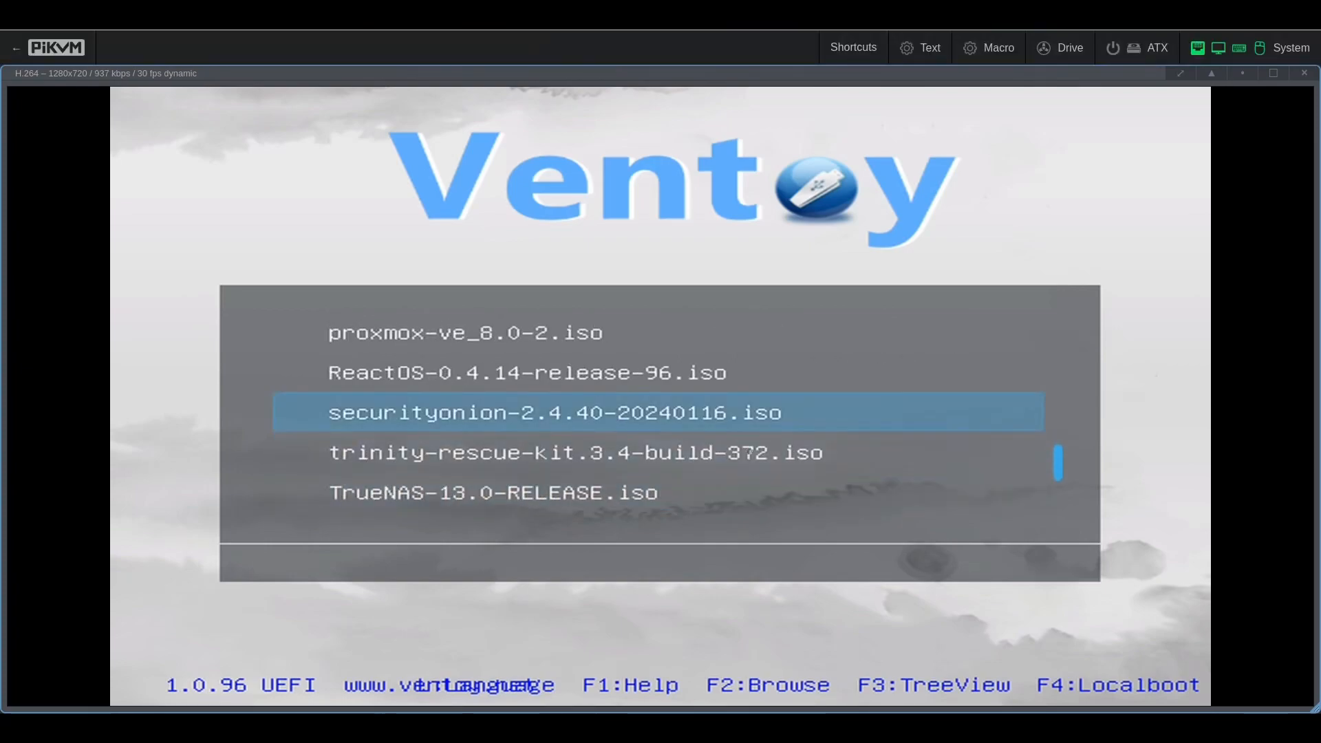
key("Return")
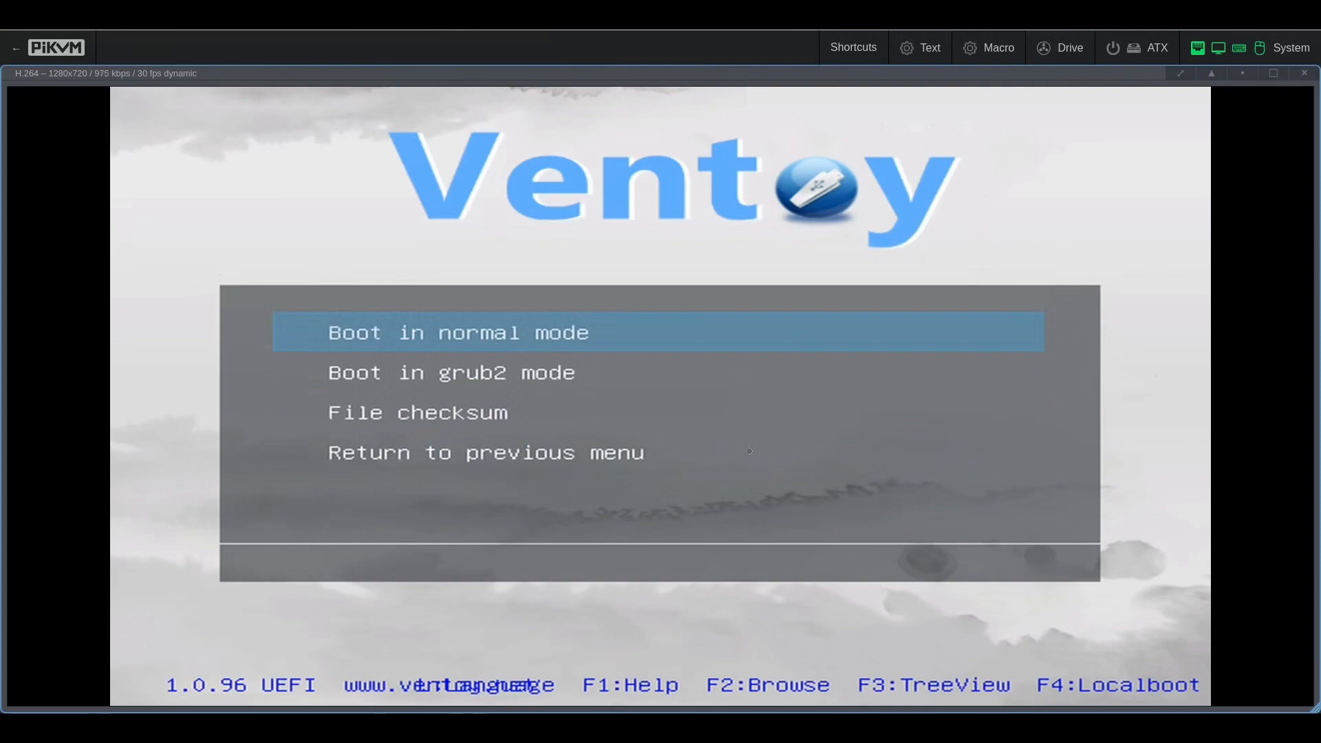
key("Down")
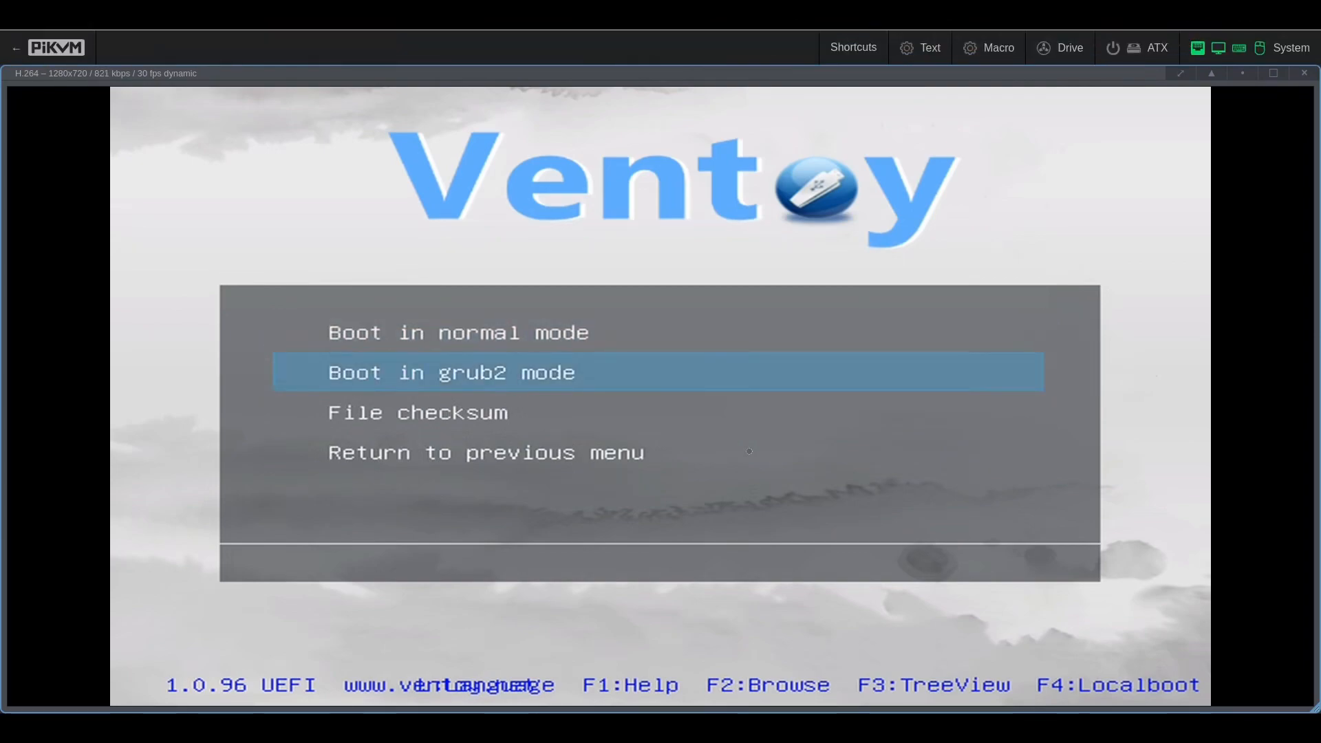
key("Return")
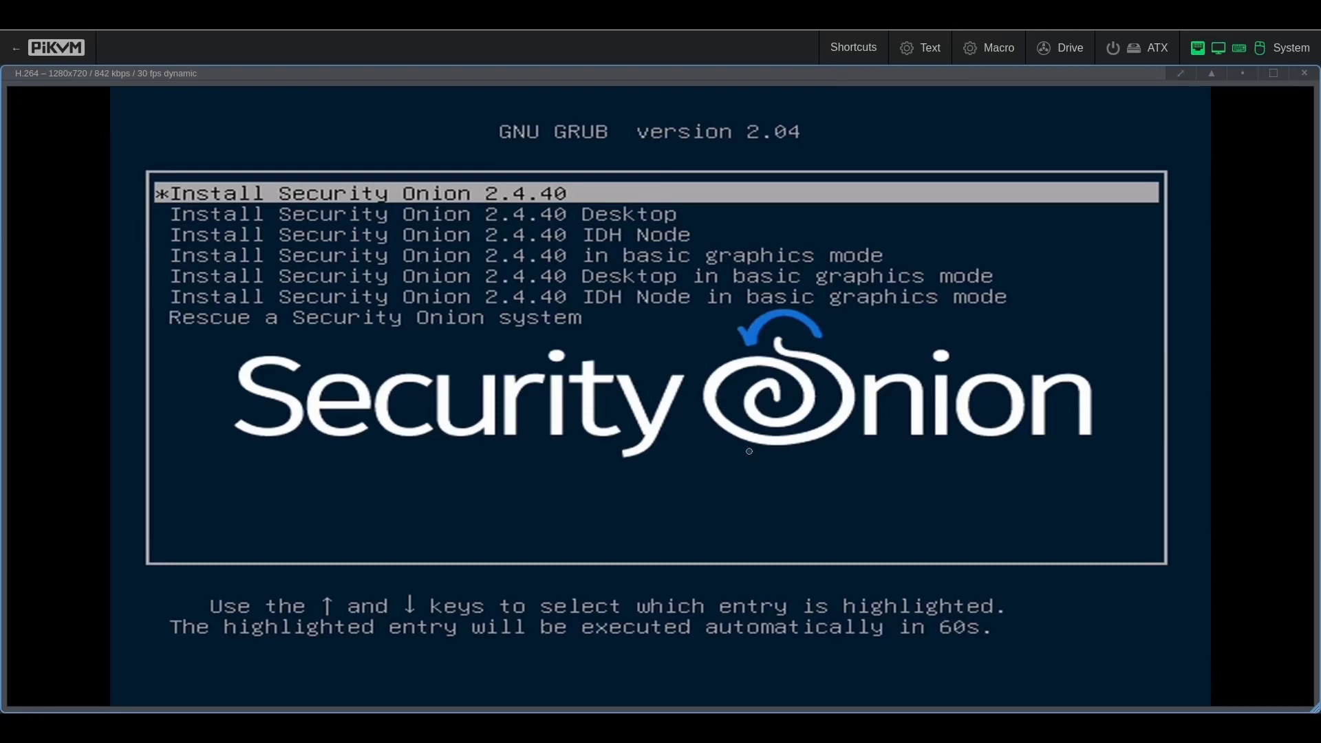
Step: Enter the administrator username and password, confirm the password, and start the installation
type("it")
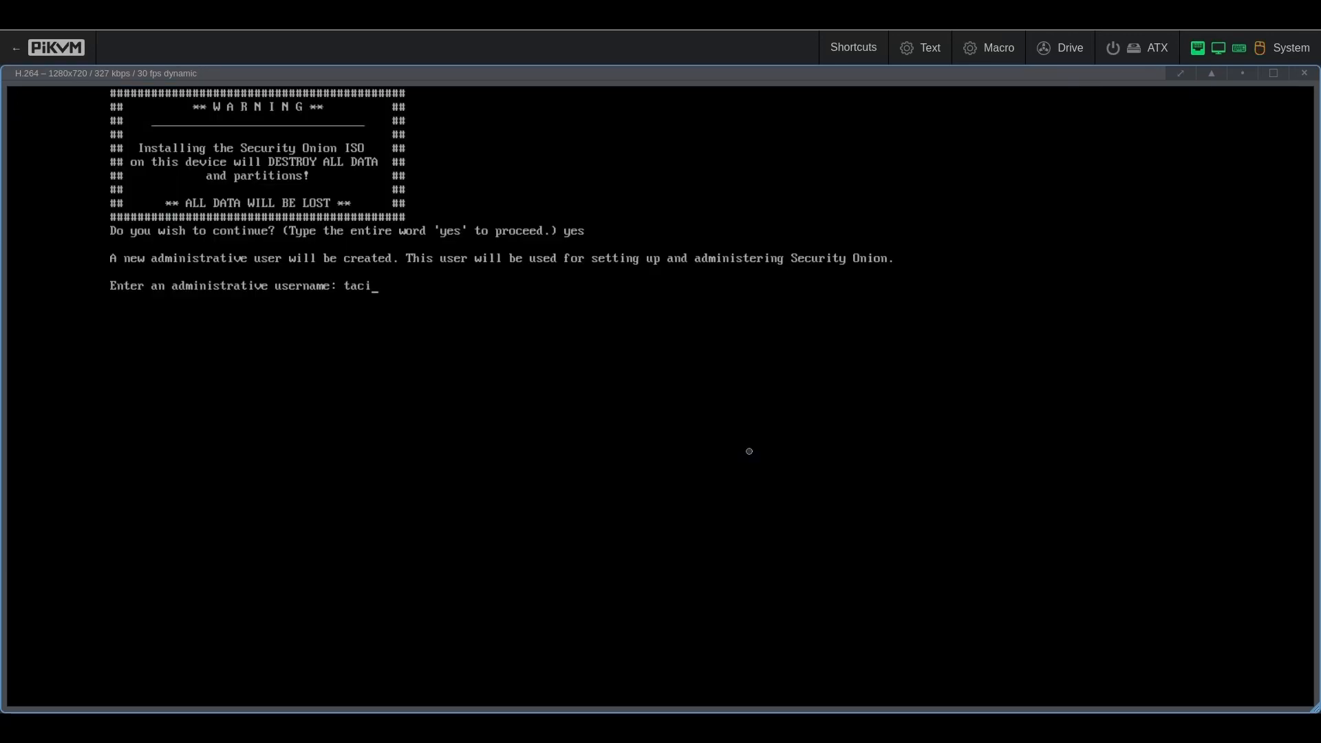
key("Return")
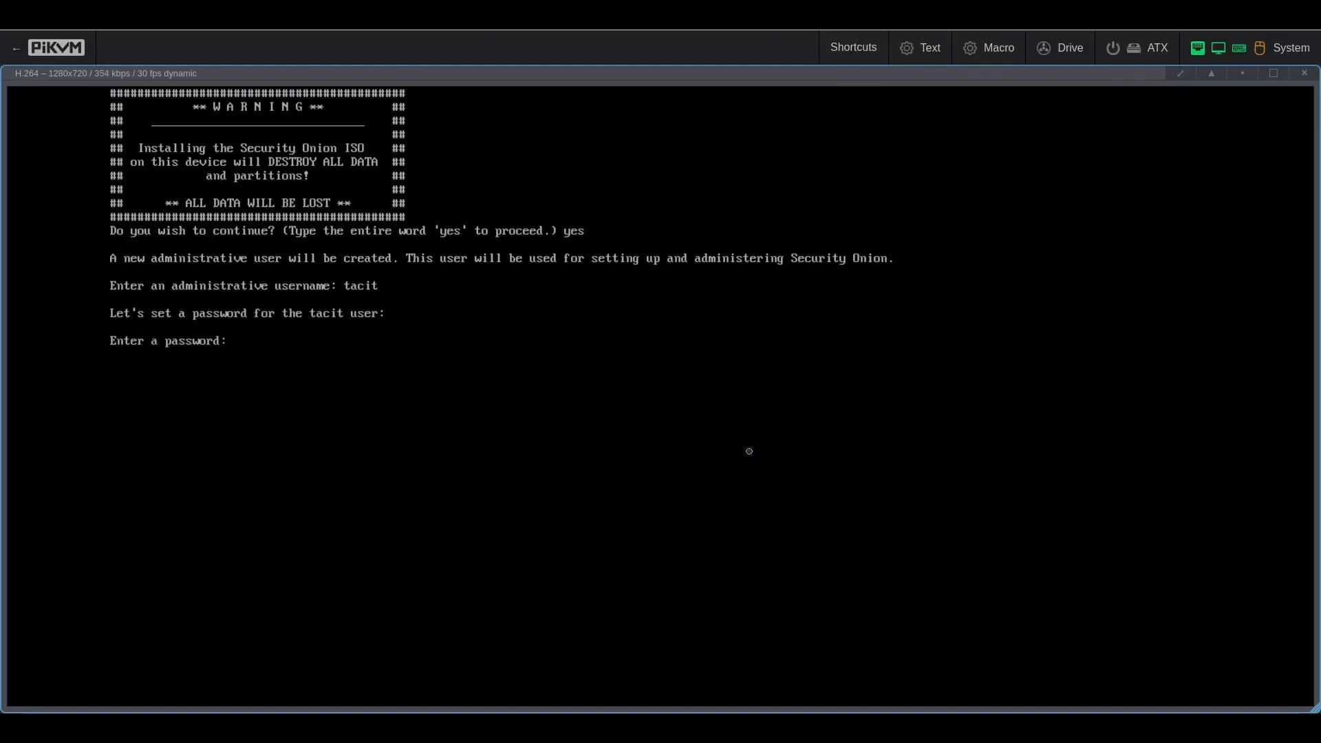
key("Return")
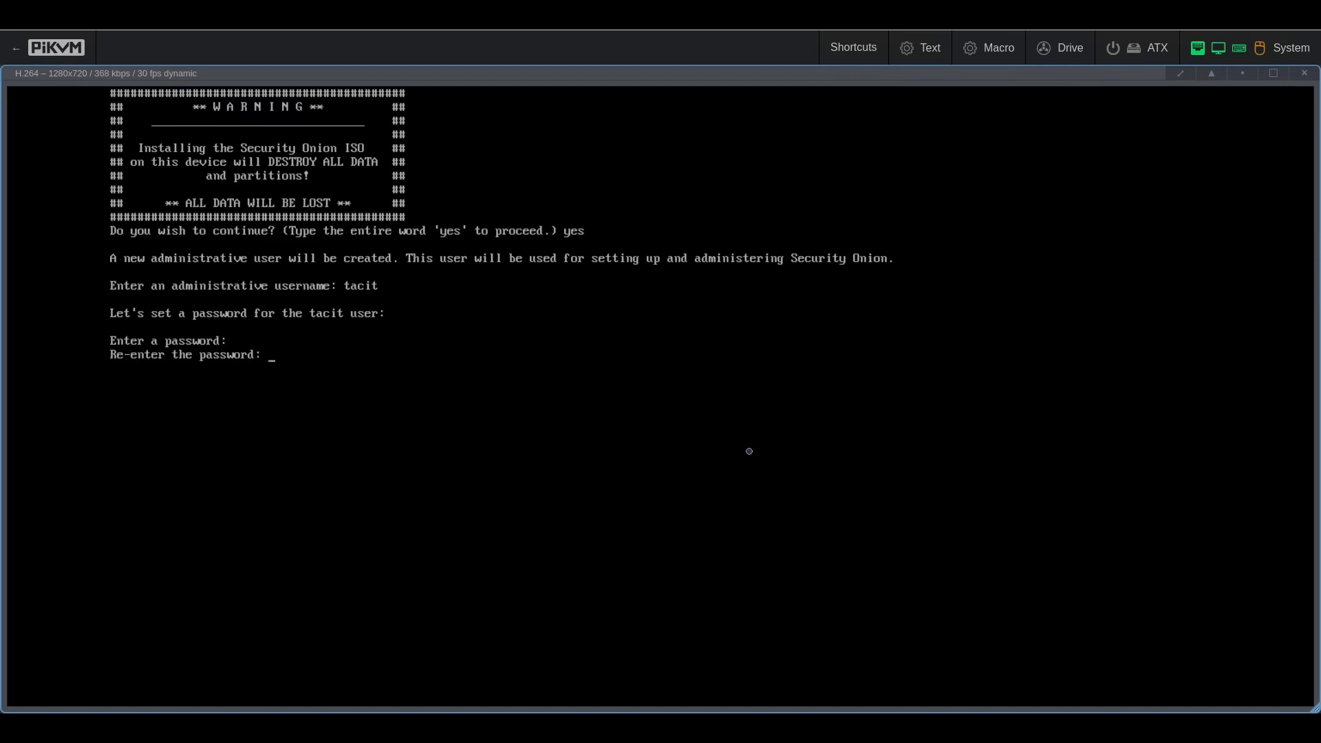
key("Return")
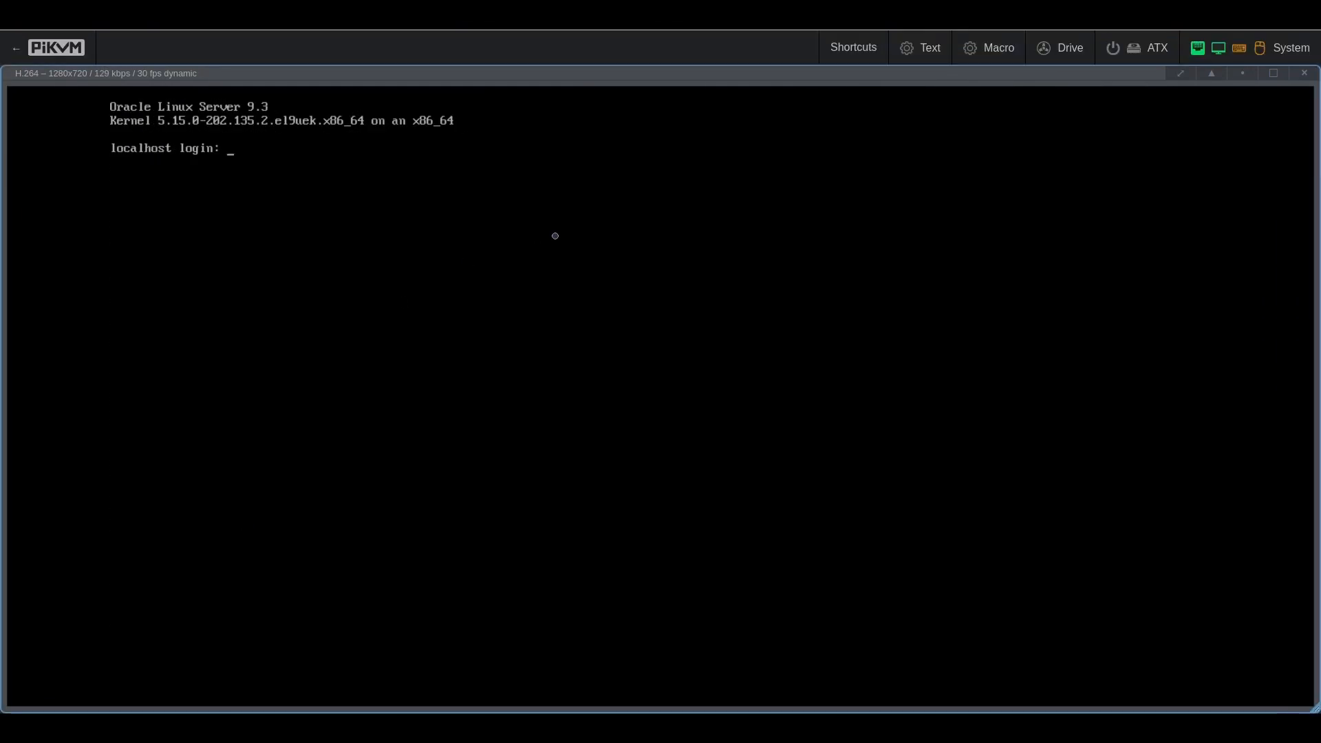
Step: Log in to the installed system and start the Security Onion installation from setup
type("tacit")
key("Return")
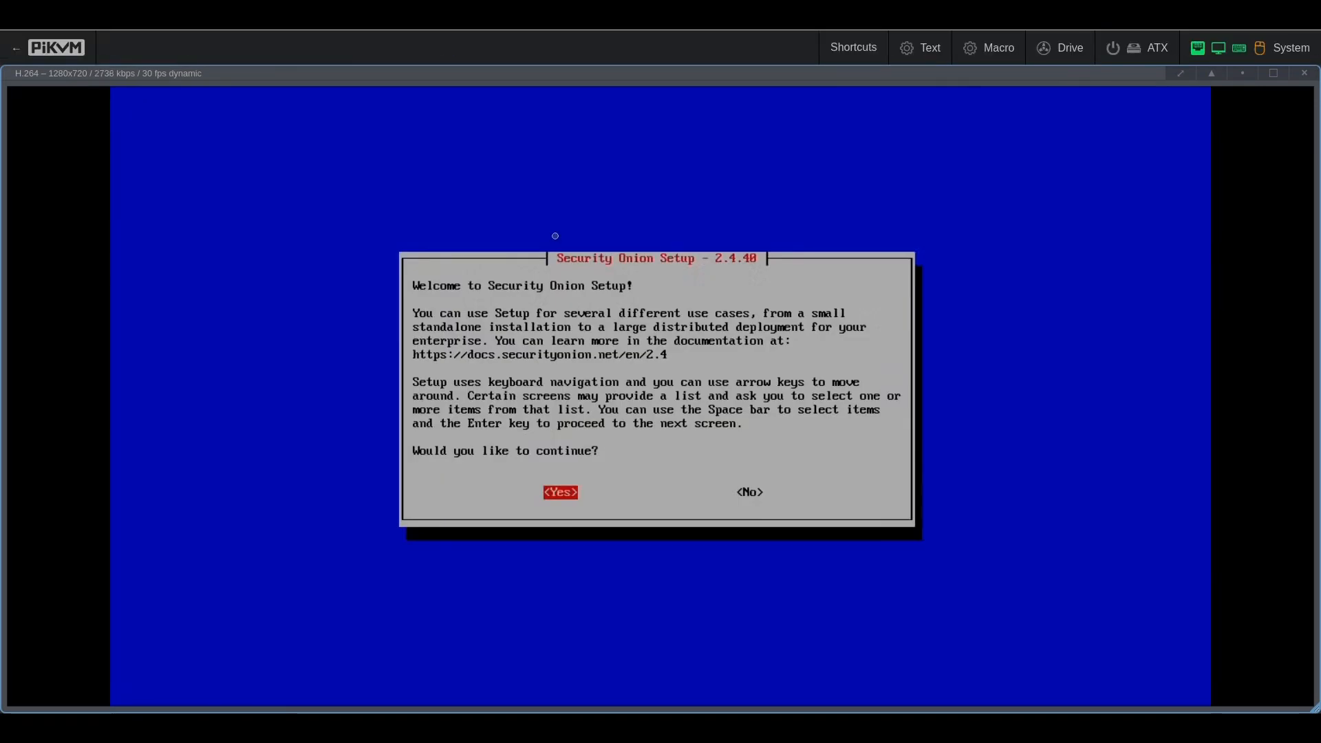
key("Return")
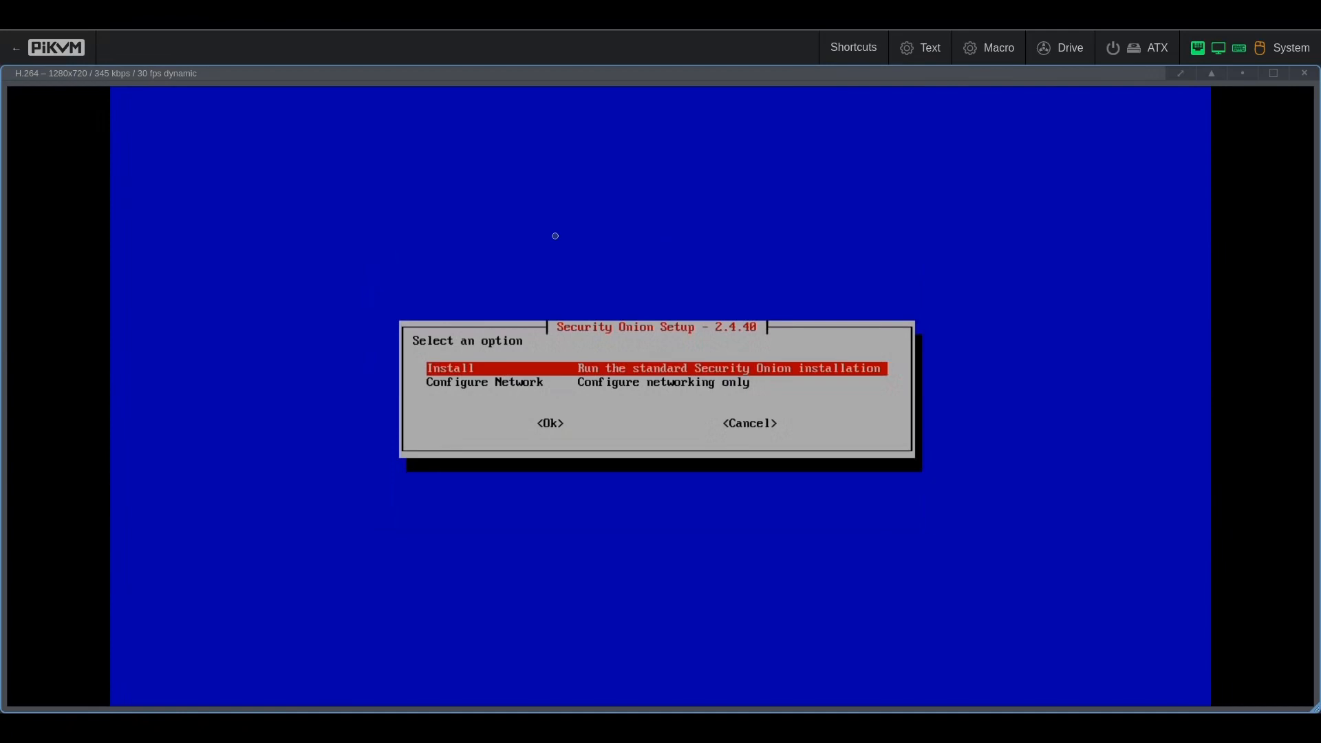
key("Return")
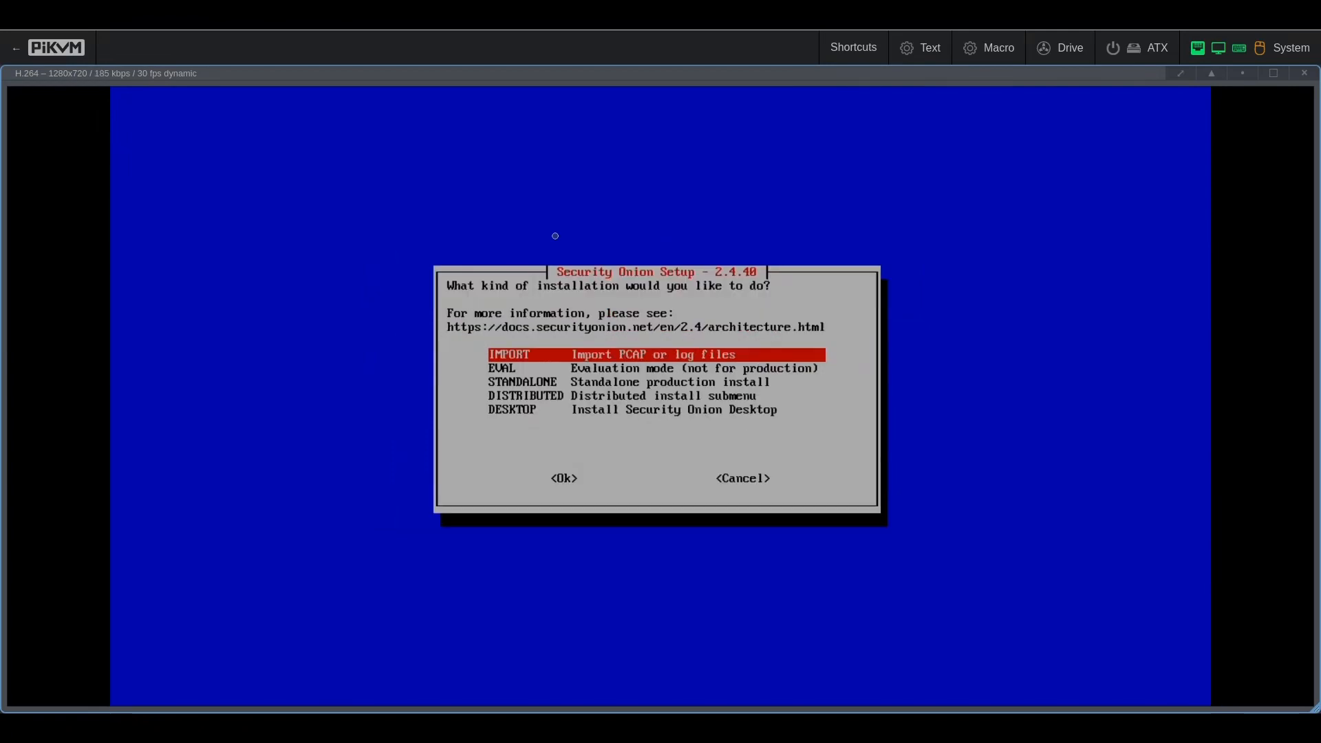
Step: Choose STANDALONE, type AGREE for ELv2, pick Standard, and make the hostname securityonion1
key("Down")
key("Down")
key("Down")
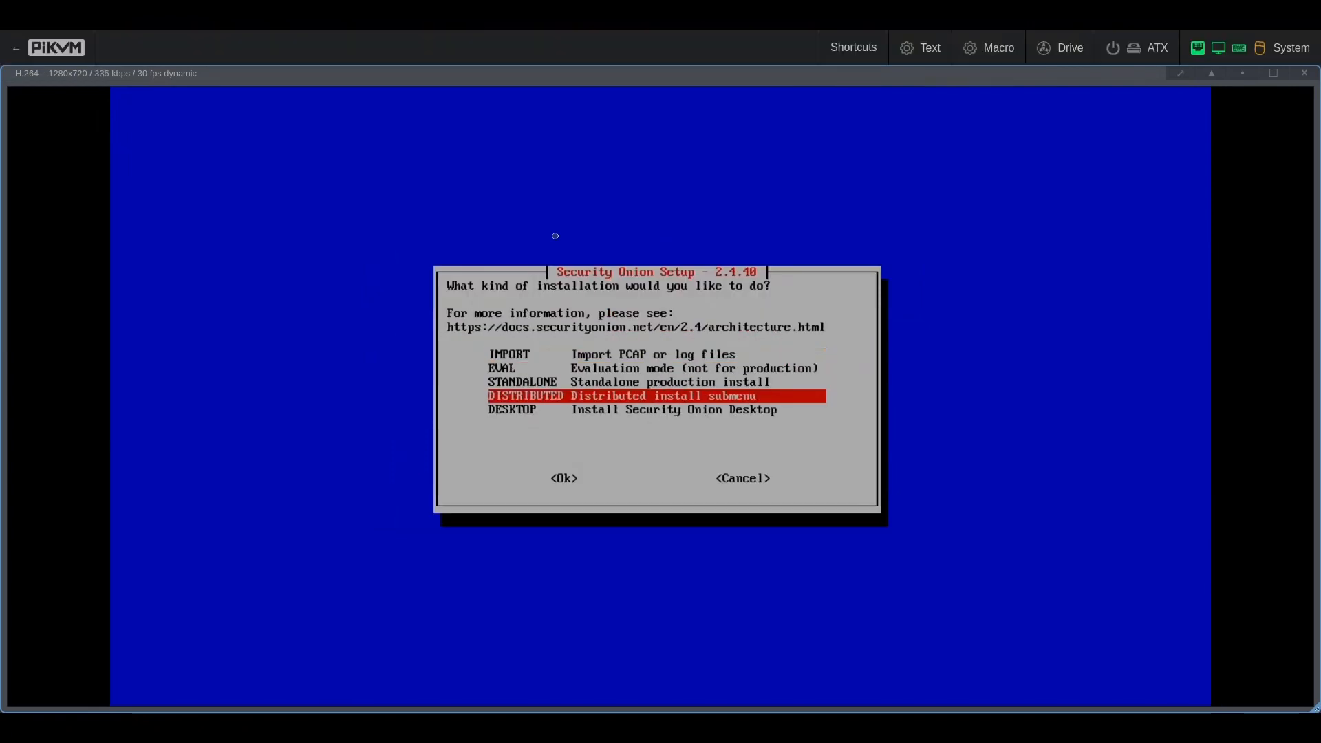
key("Up")
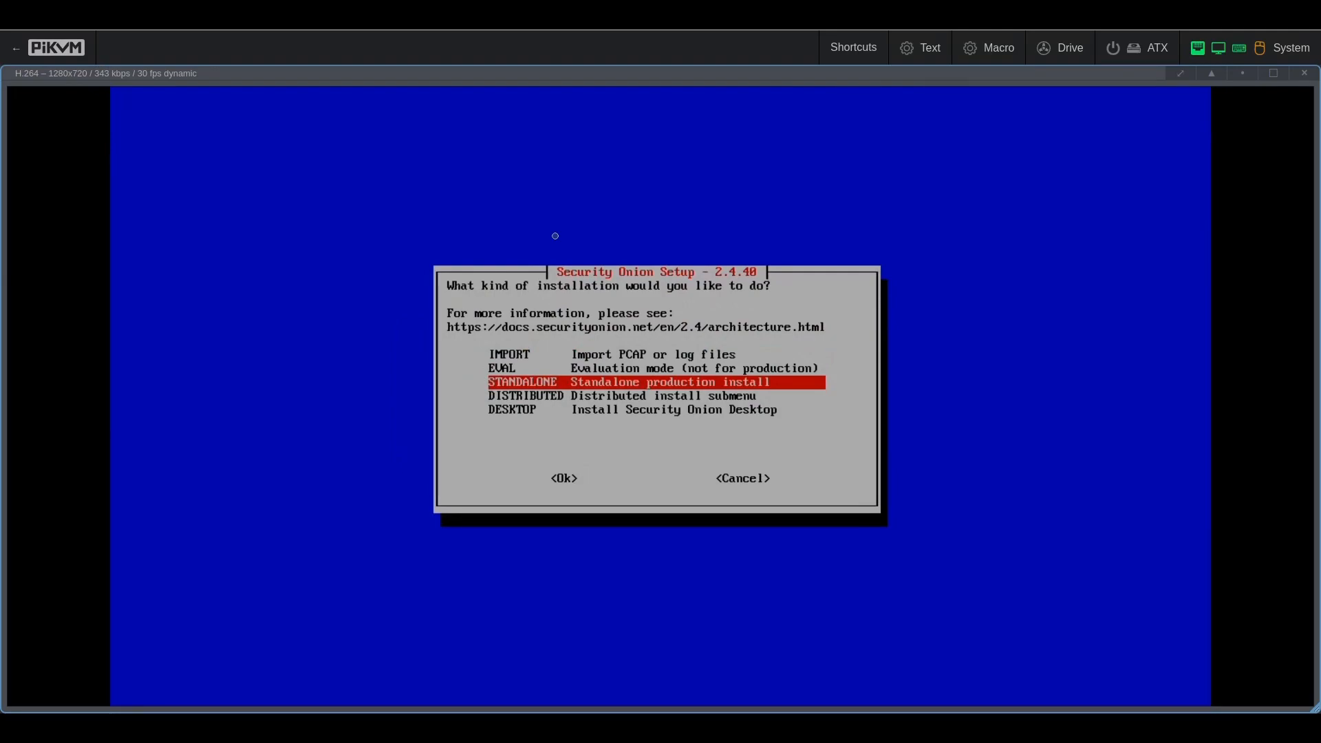
key("Return")
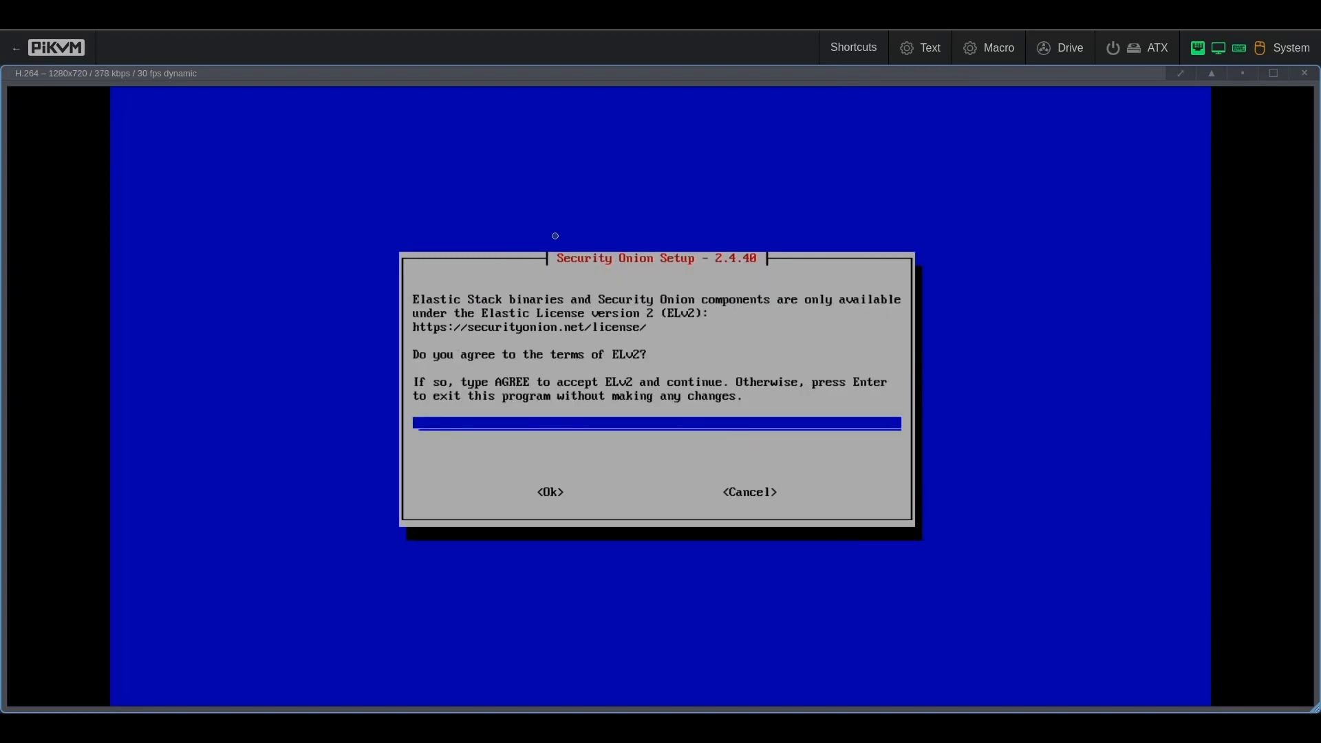
type("AGREE")
key("Return")
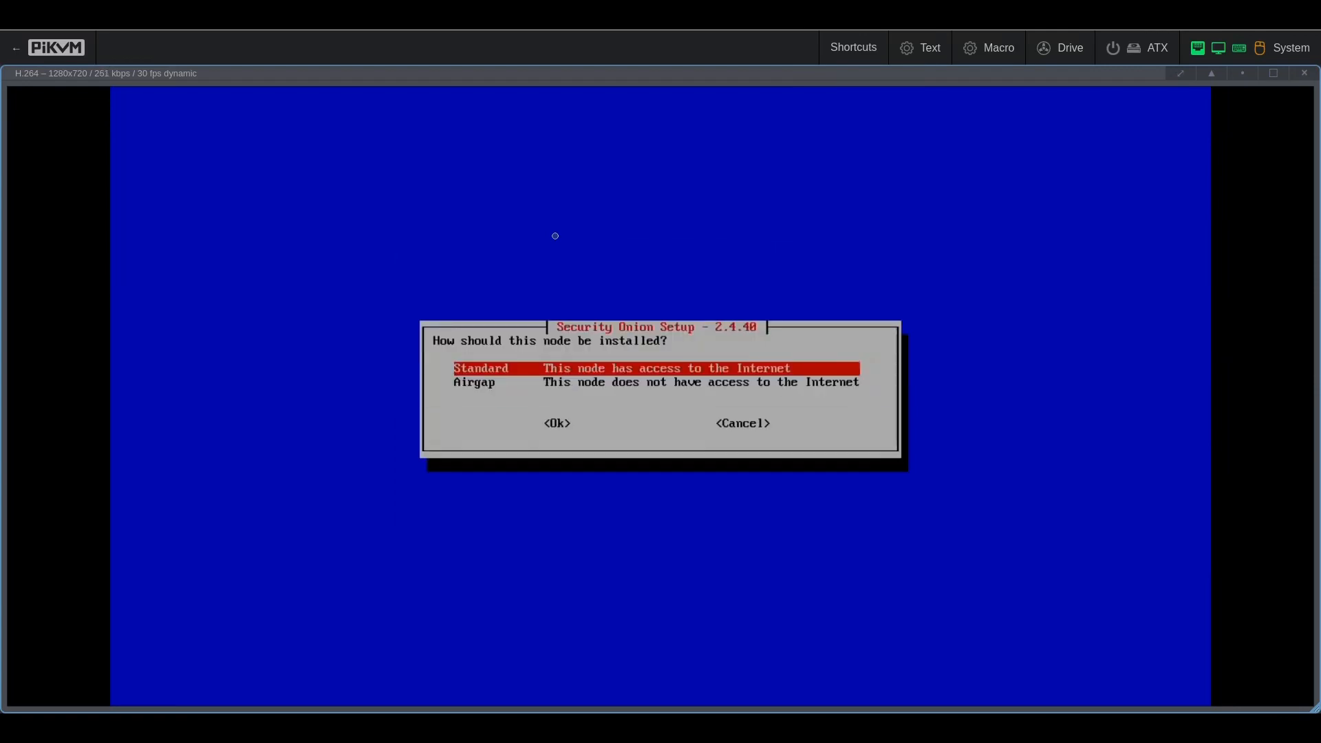
key("Return")
type("1")
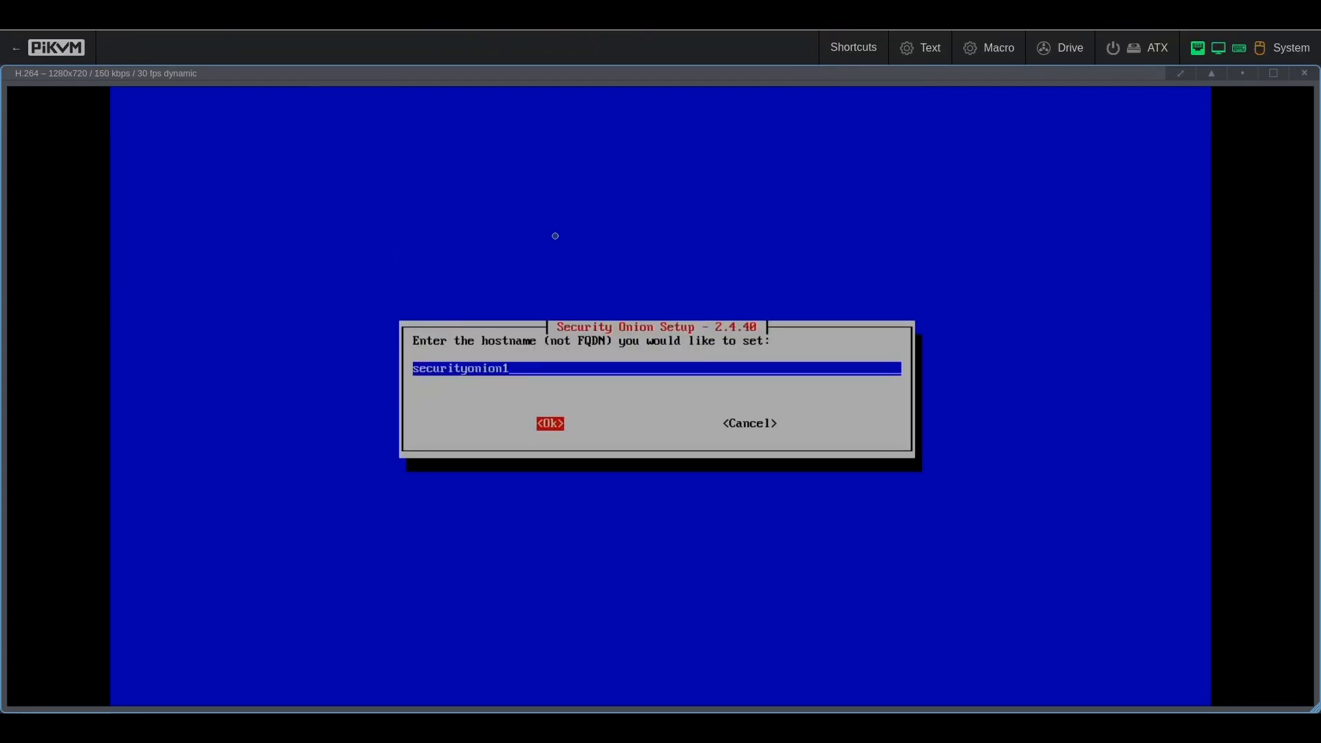
Step: Accept hostname securityonion1 and enter 'master node' as the node description
key("Return")
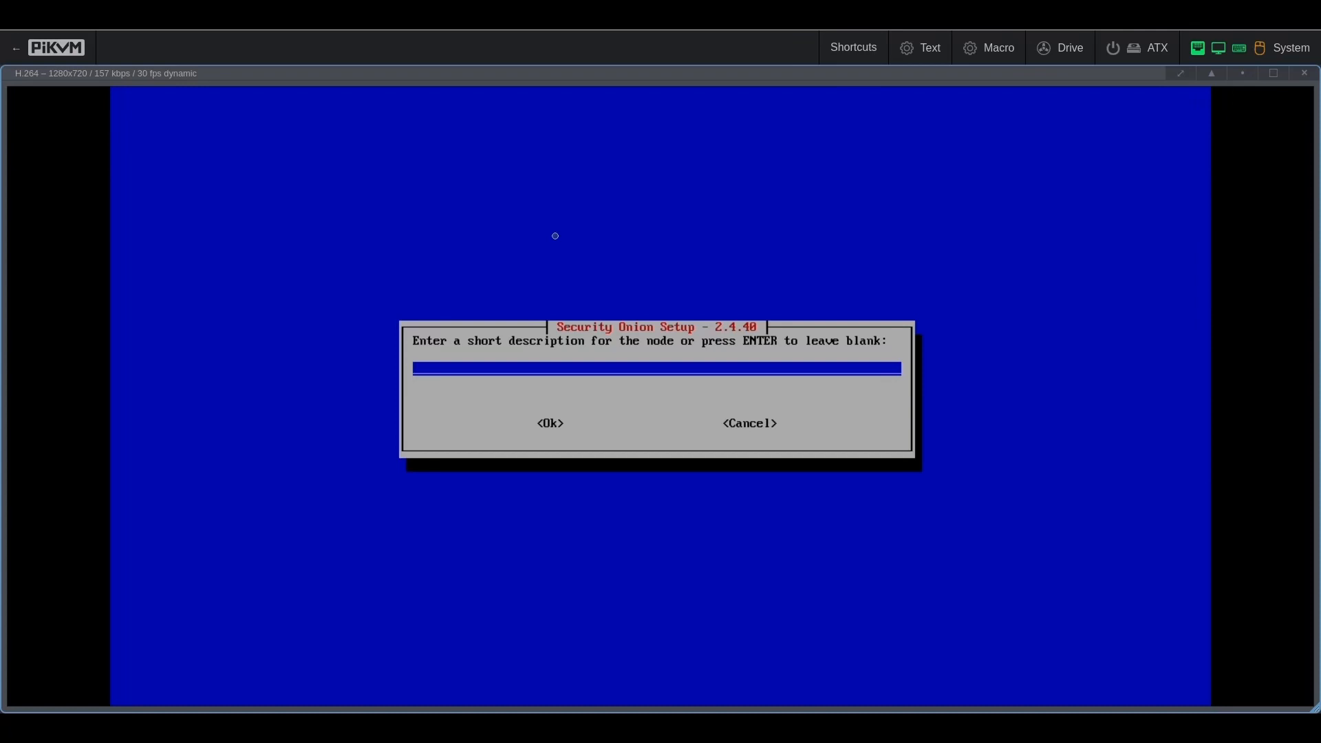
type("master node")
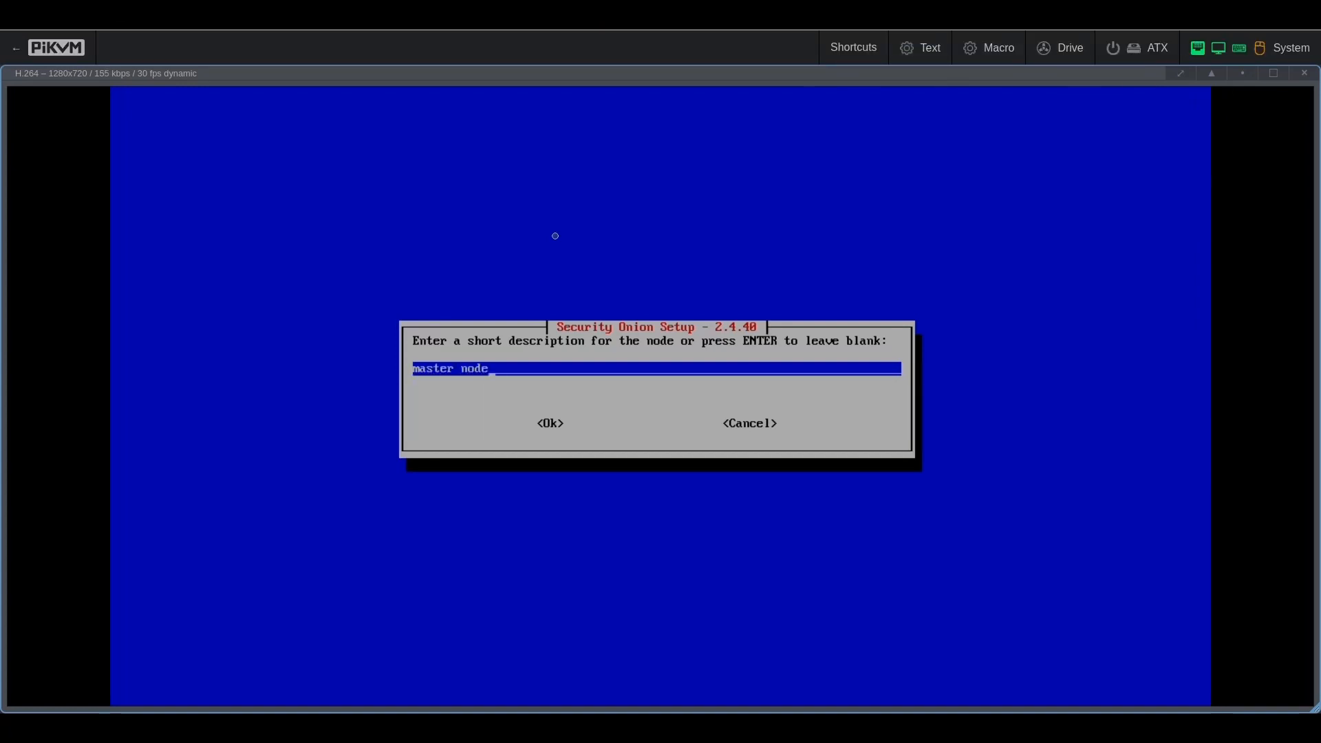
key("Tab")
key("Return")
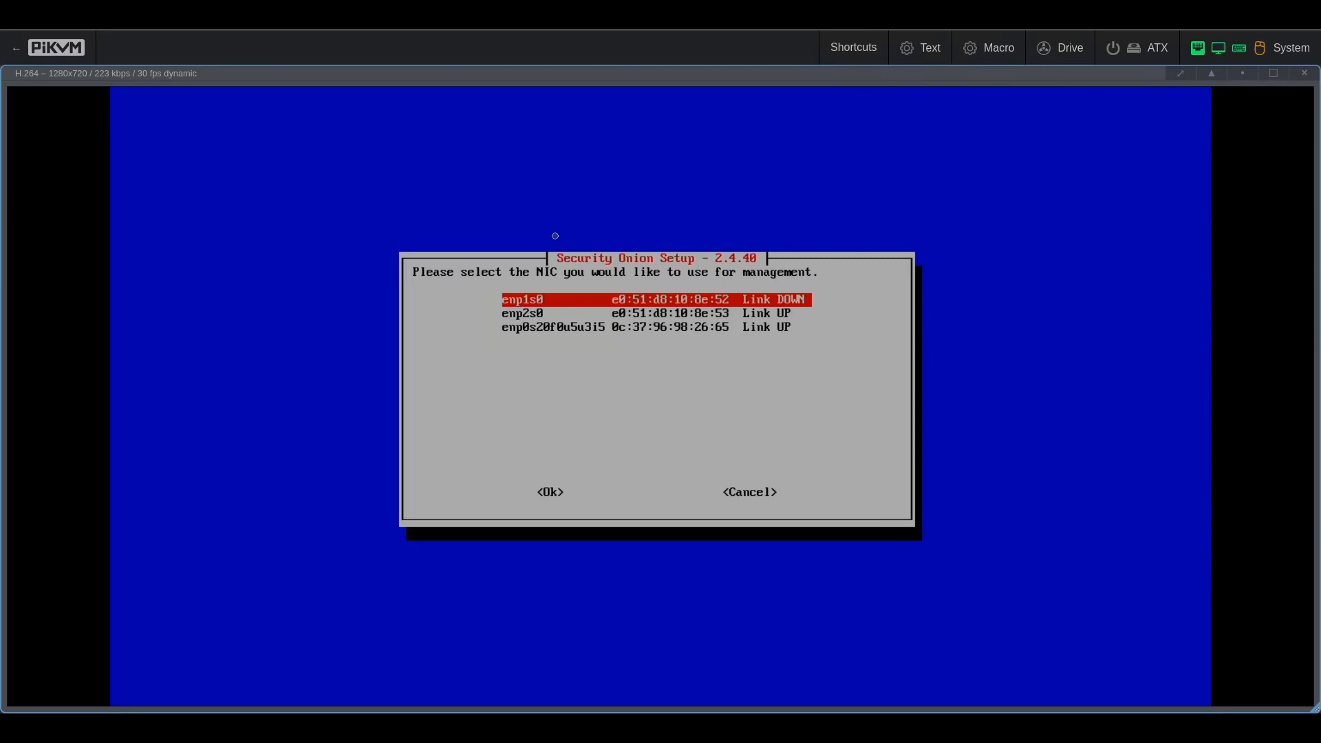
Step: Use enp2s0 as the management NIC with DHCP, accepting the DHCP warning
key("Down")
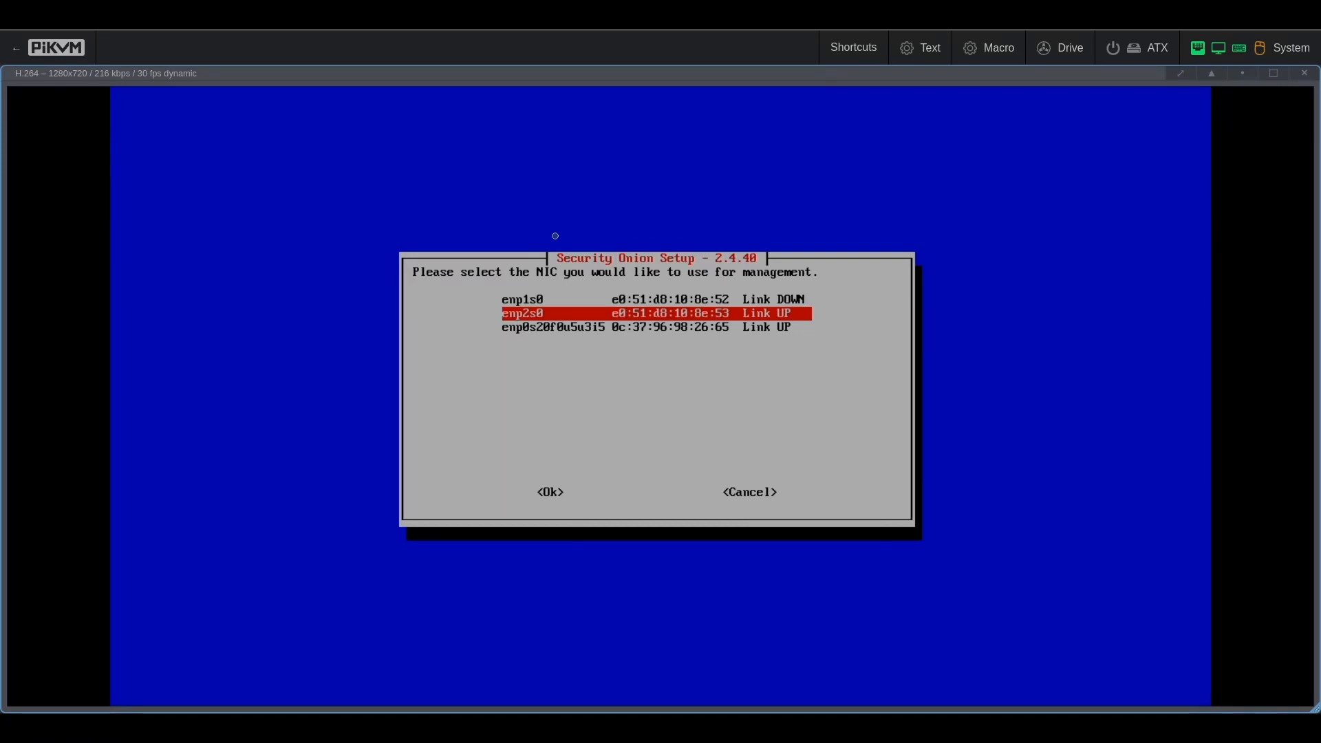
key("Return")
key("Down")
key("Return")
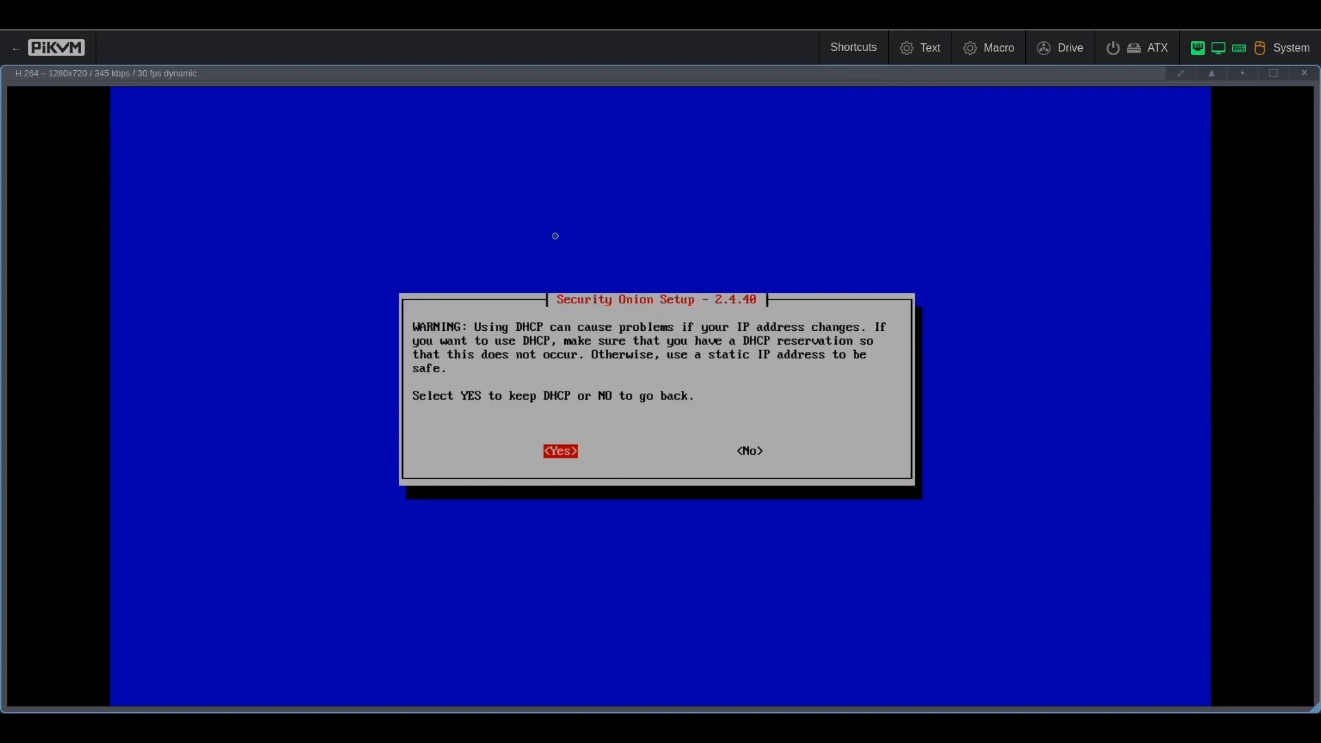
key("Return")
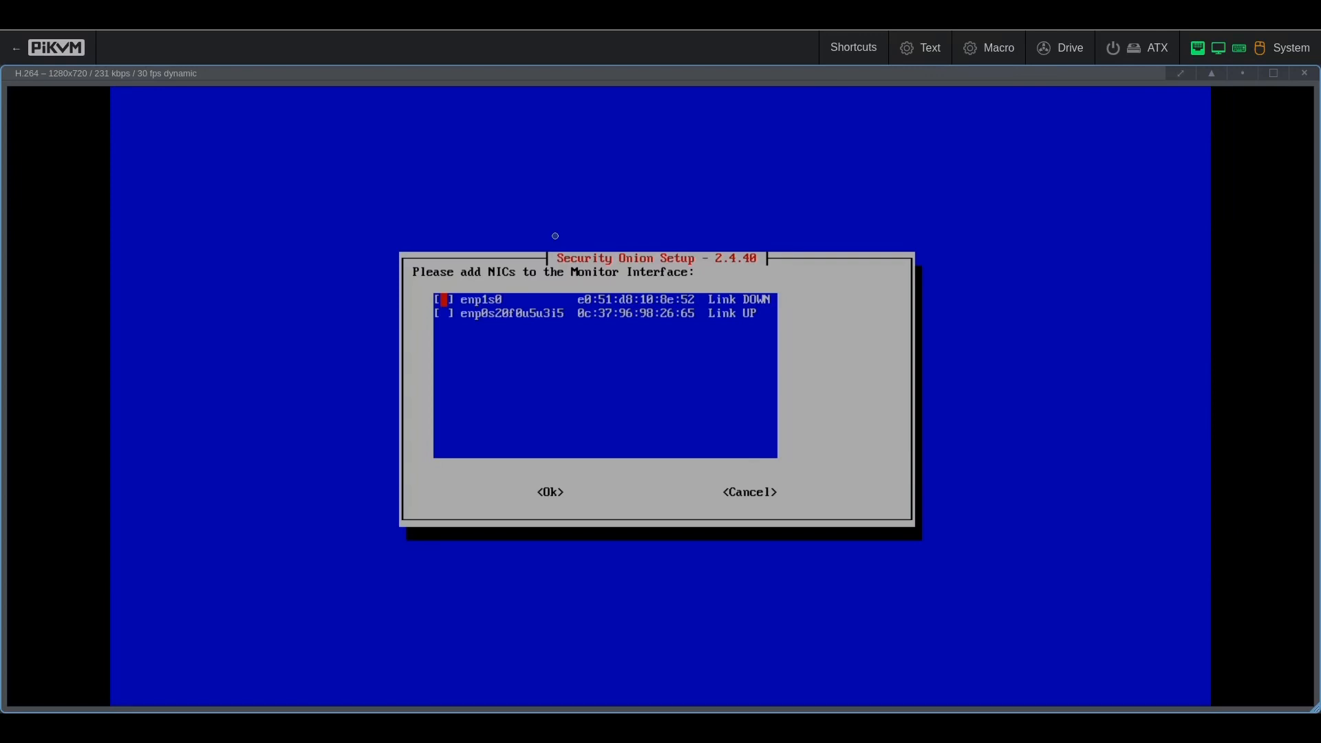
Step: Check enp0s20f0u5u3i5 as the monitor interface, leaving enp1s0 unchecked
key("Down")
key("Up")
key("Down")
key("space")
key("Tab")
Step: Confirm the monitor NIC choice and enter the SOC administrator's email address
key("Return")
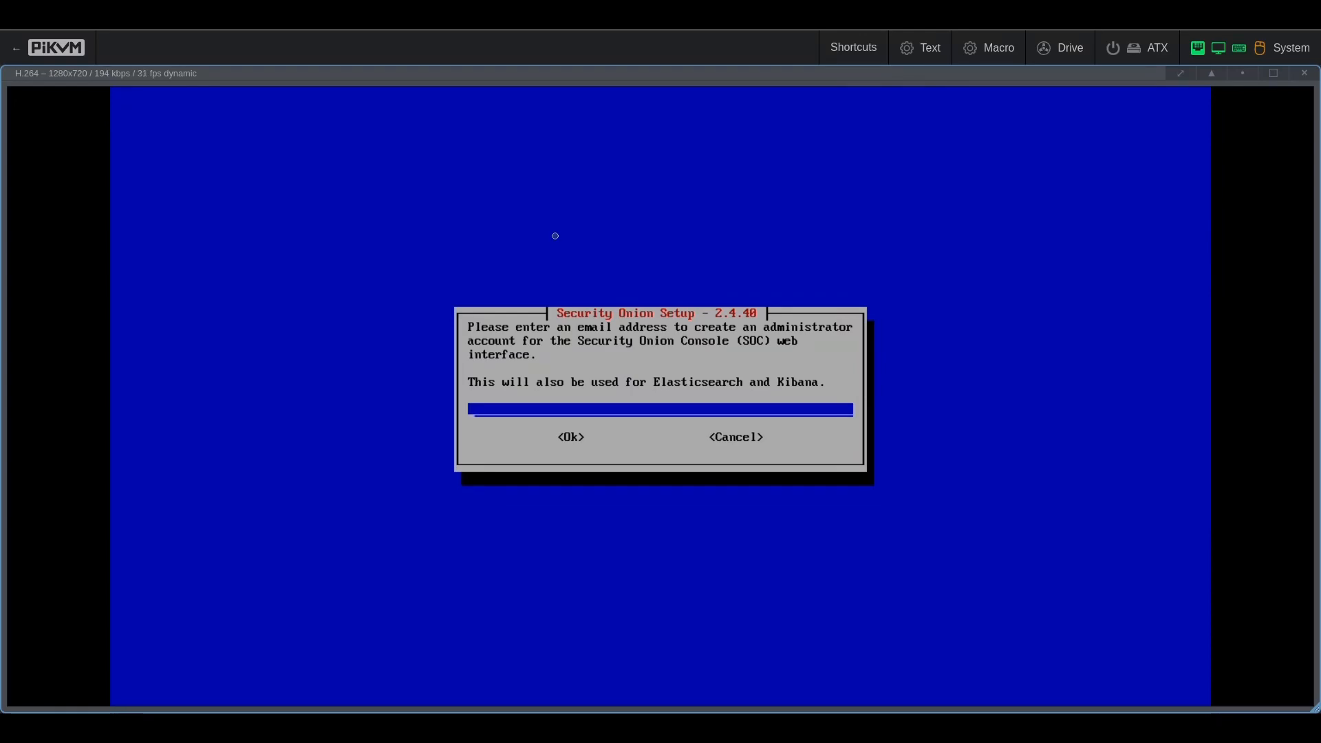
key("BackSpace")
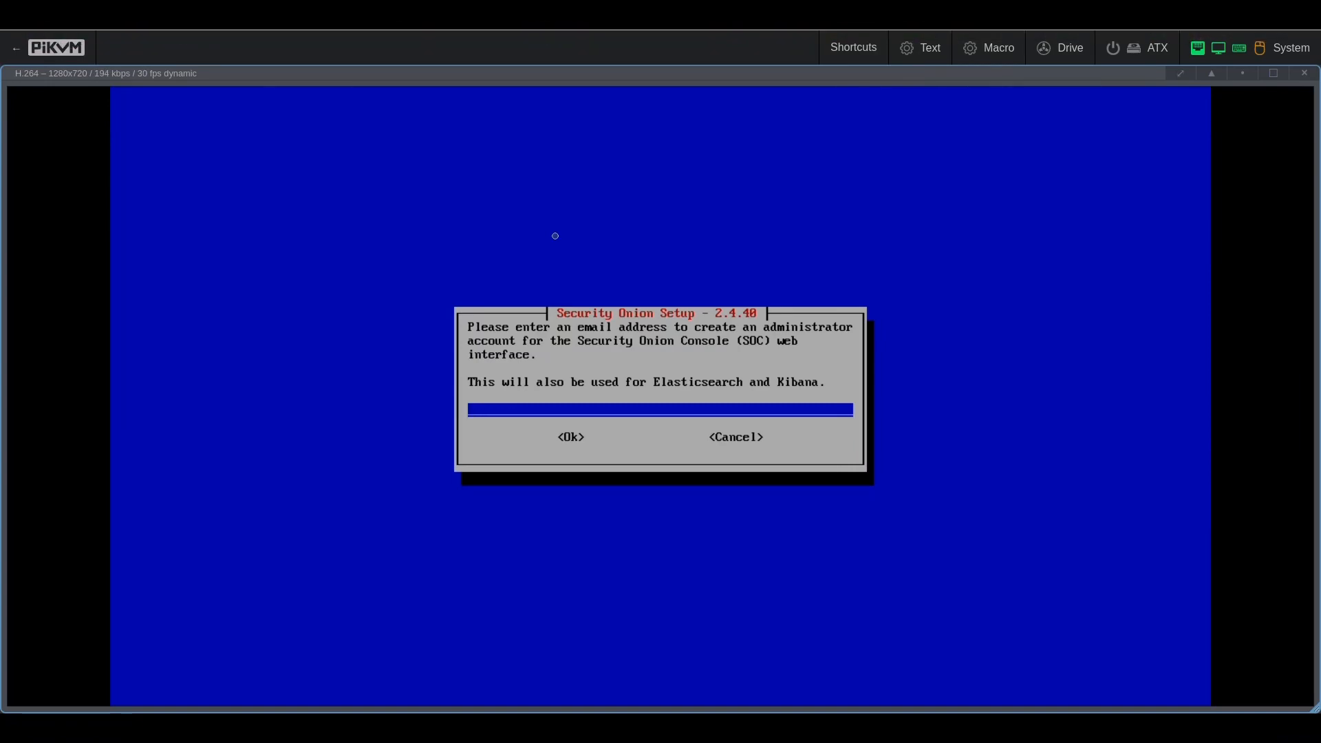
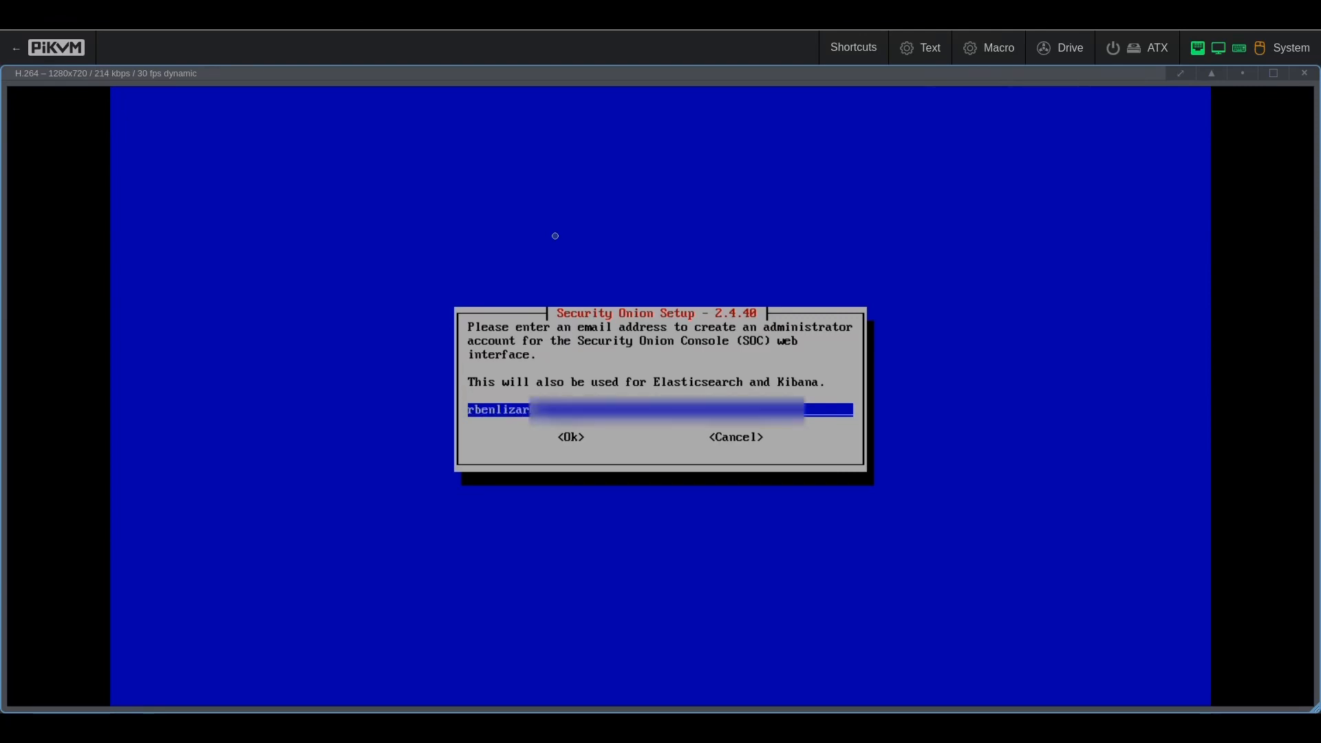
type("*************")
key("BackSpace")
key("BackSpace")
key("BackSpace")
key("BackSpace")
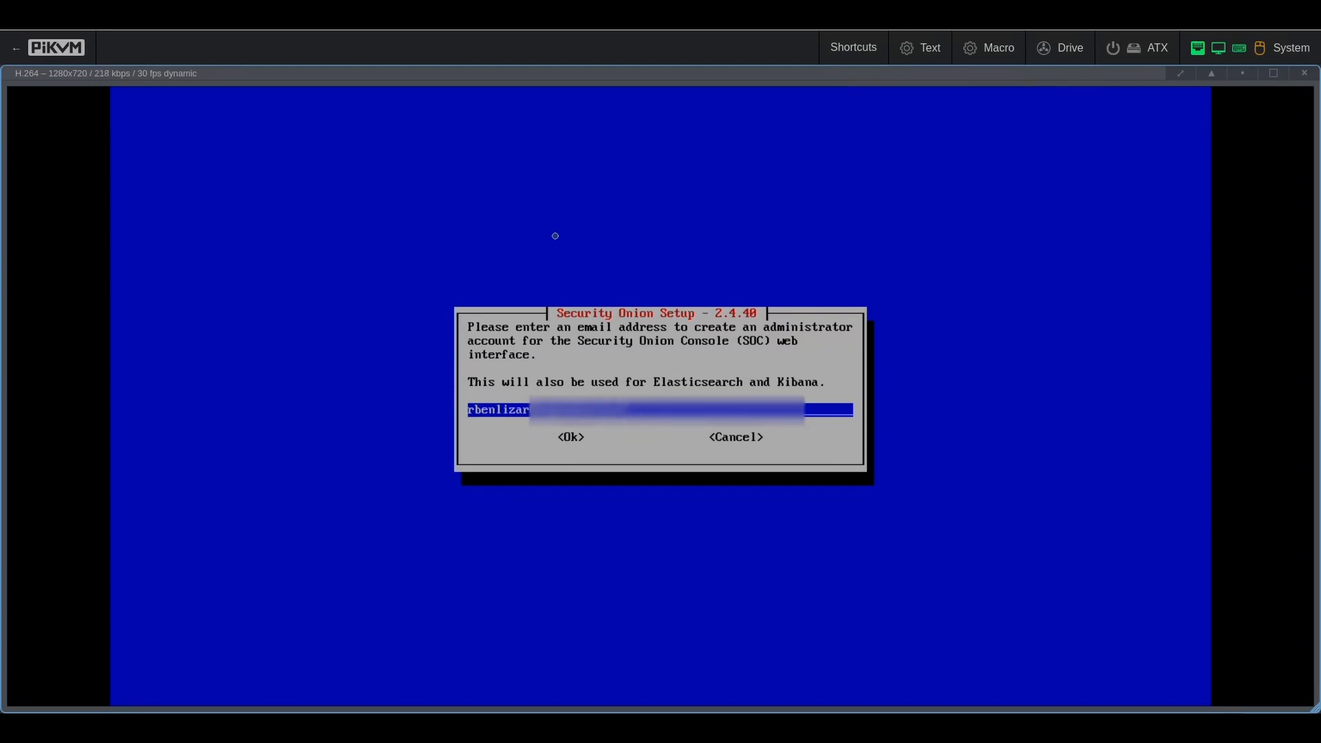
Step: Set the SOC administrator account password and confirm it
type("********")
key("Tab")
key("Return")
type("********")
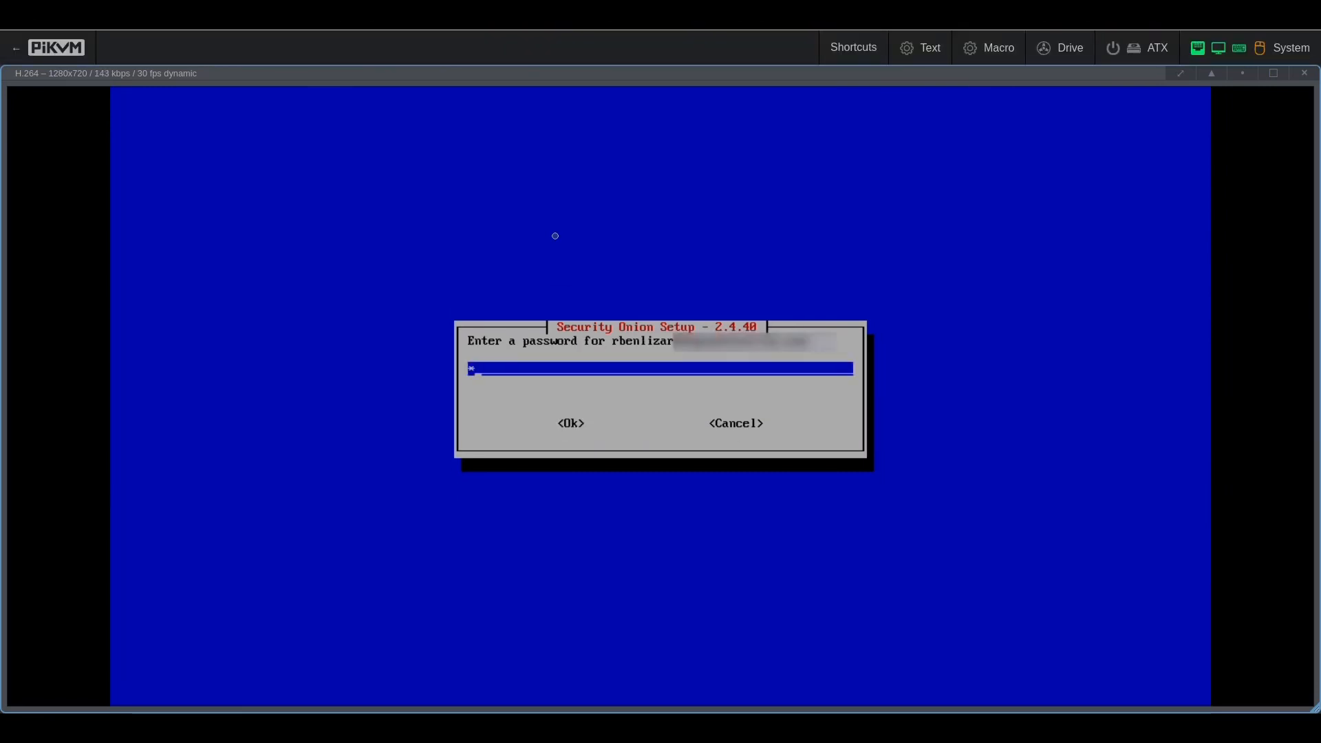
type("*")
key("Return")
type("*********")
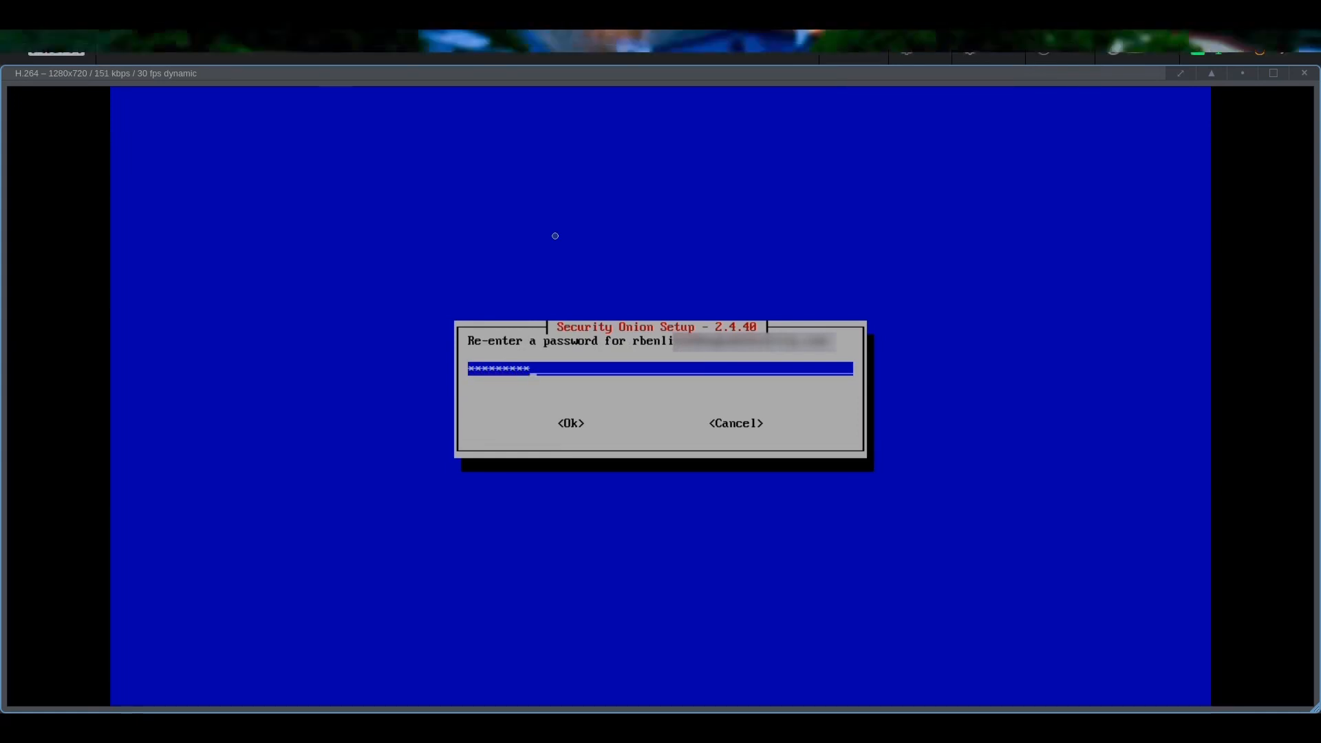
key("Return")
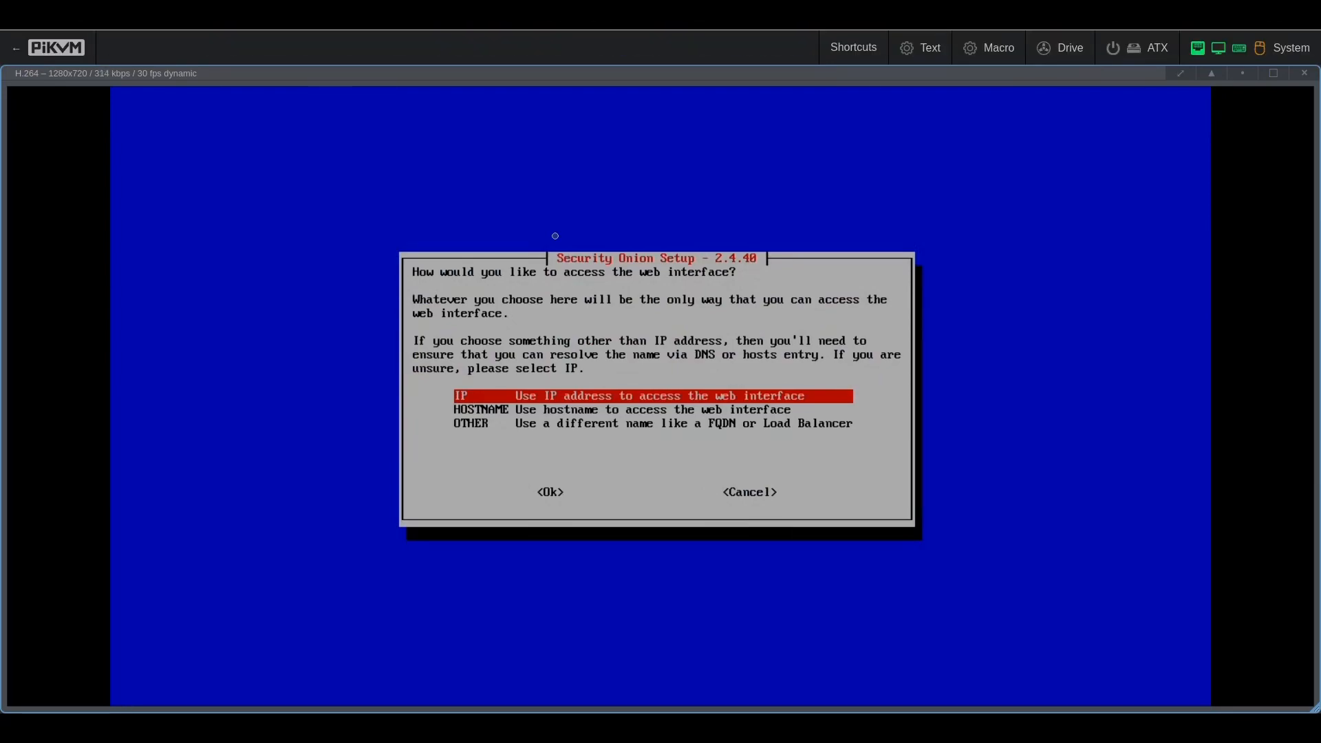
Step: Reach the web interface by IP, allow 192.168.1.0/24, and accept the summary to run setup
key("Return")
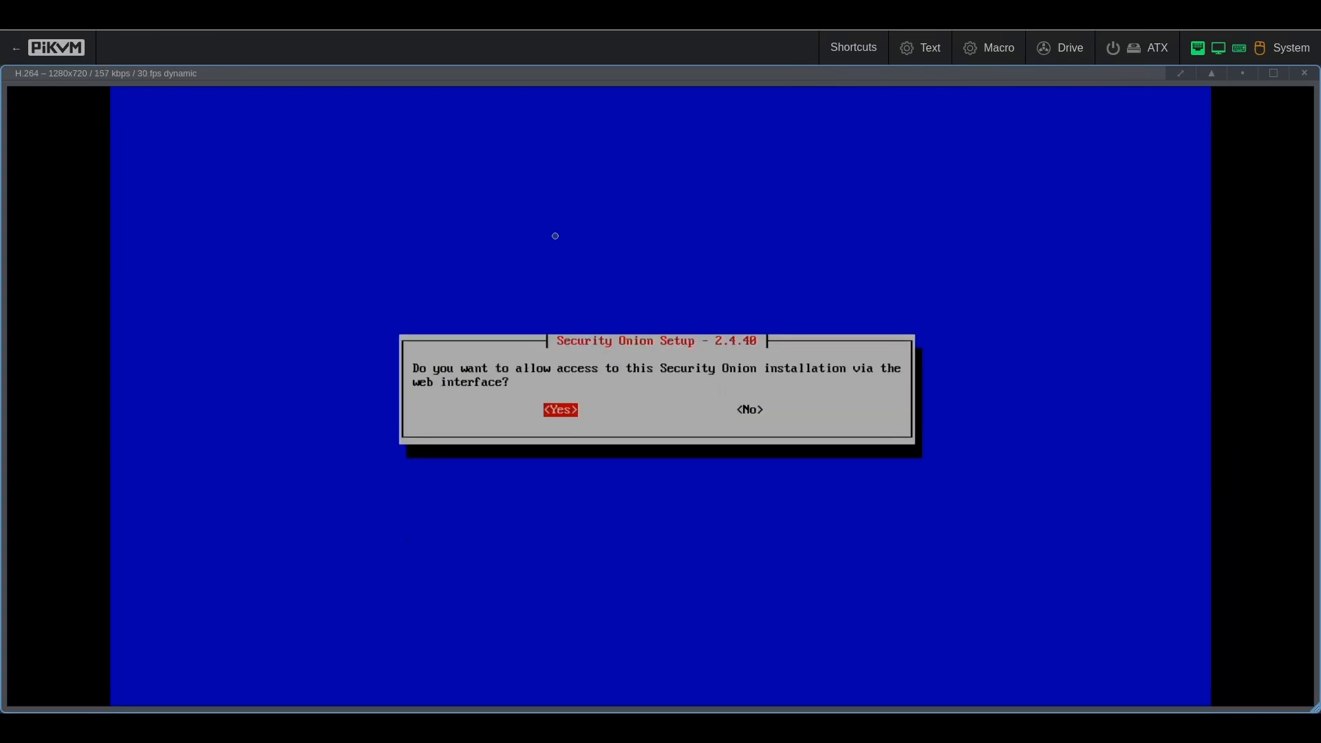
key("Return")
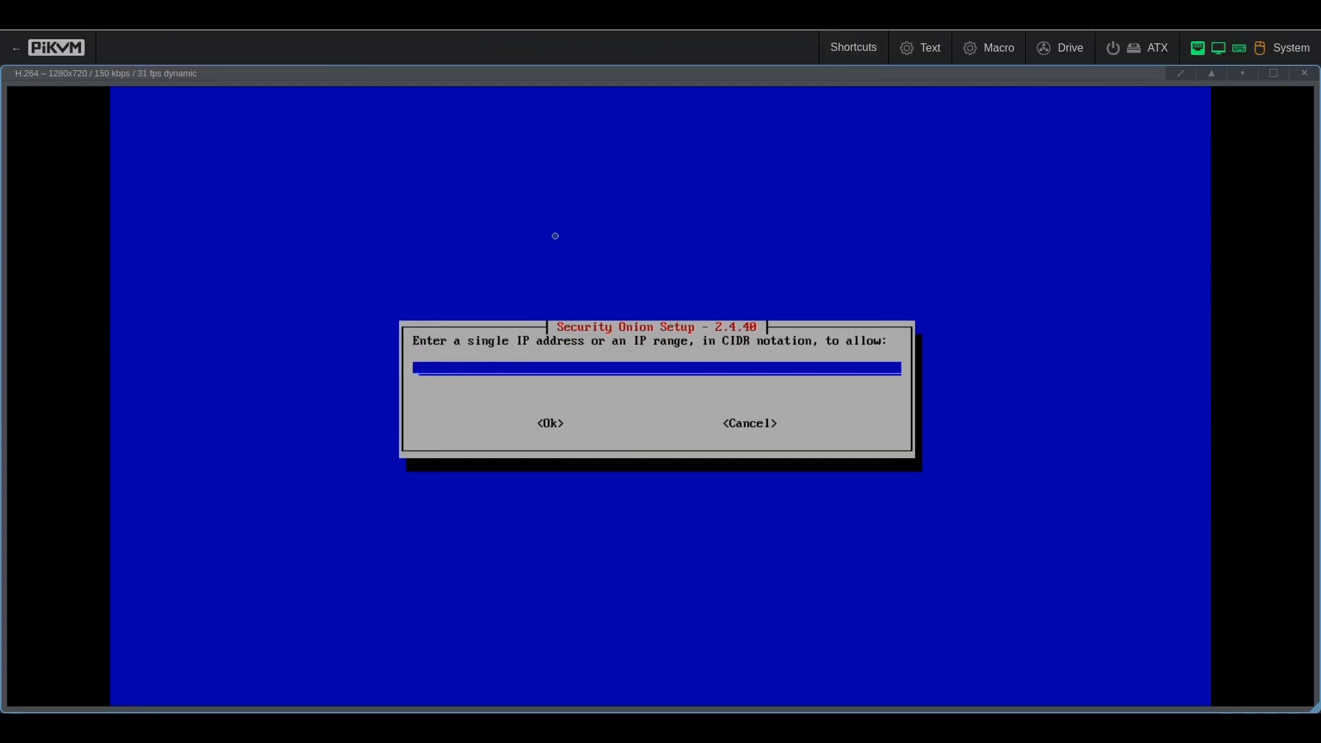
type("192.168.1.0/24")
key("Tab")
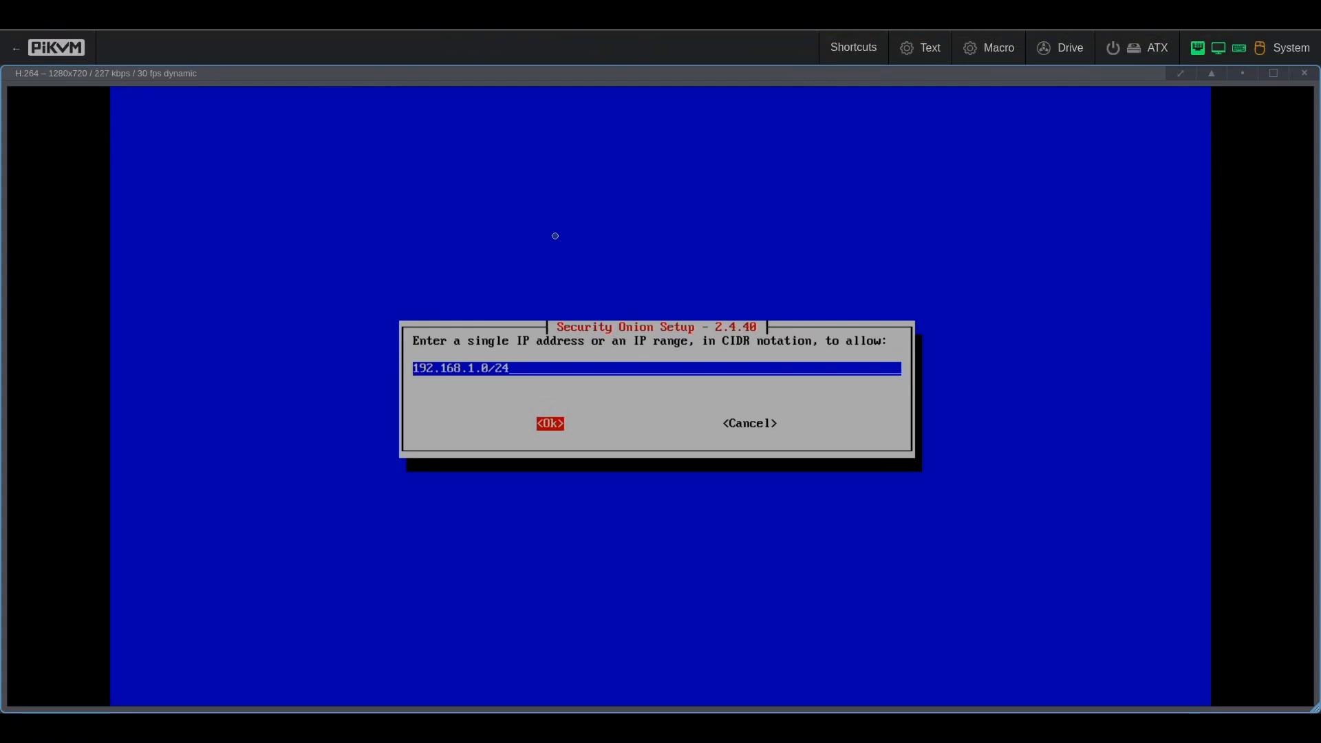
key("Return")
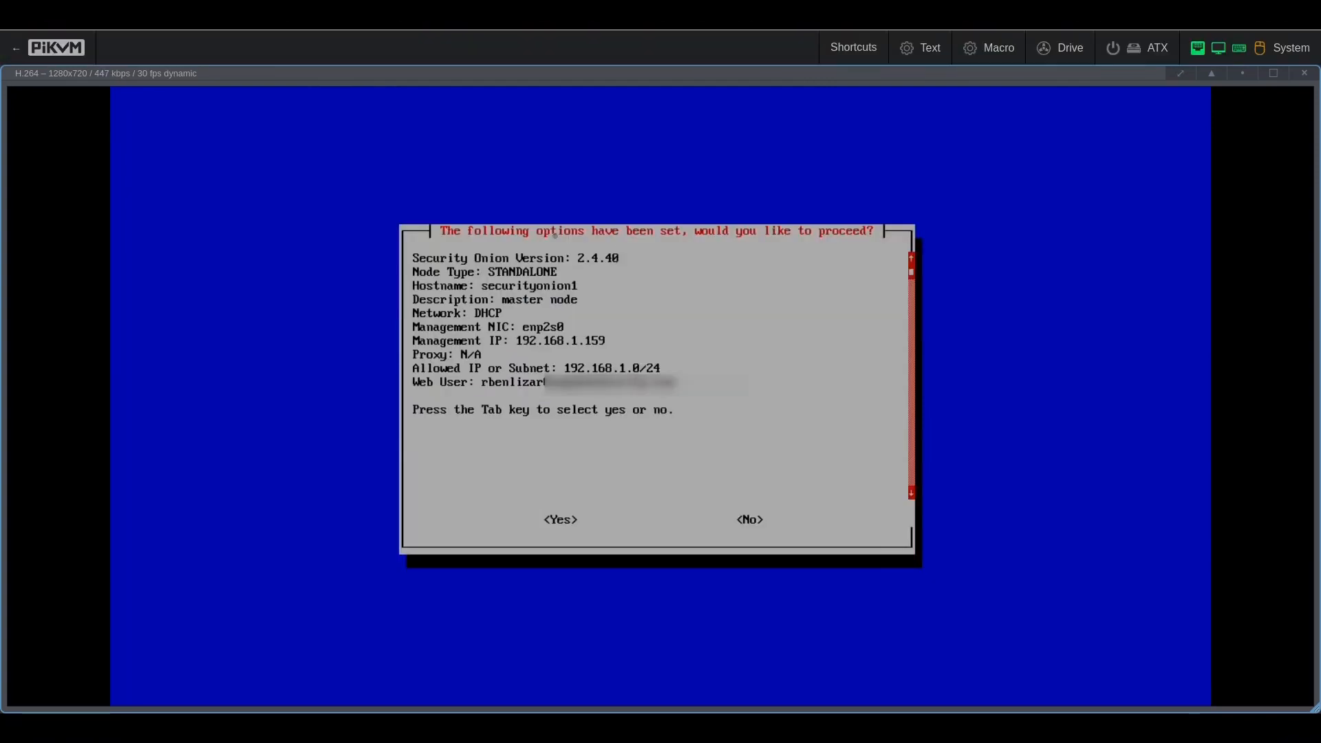
key("Tab")
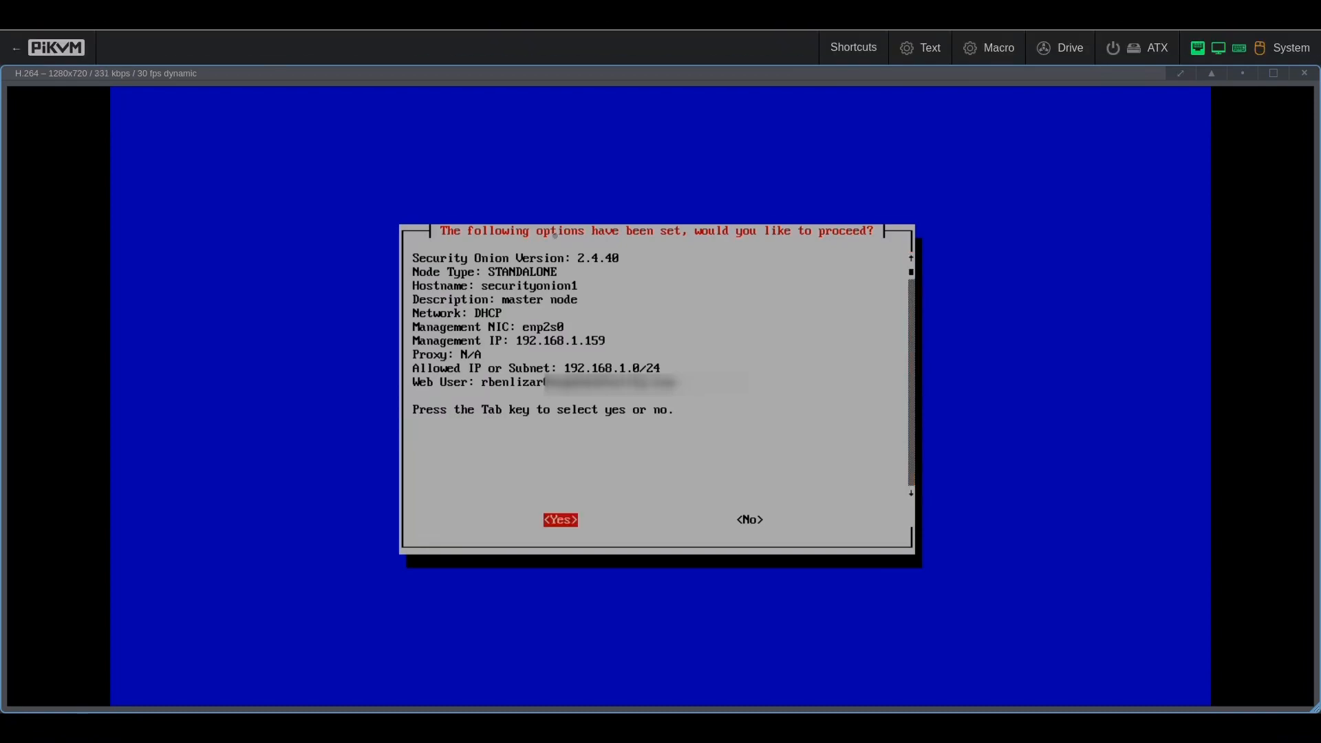
key("Return")
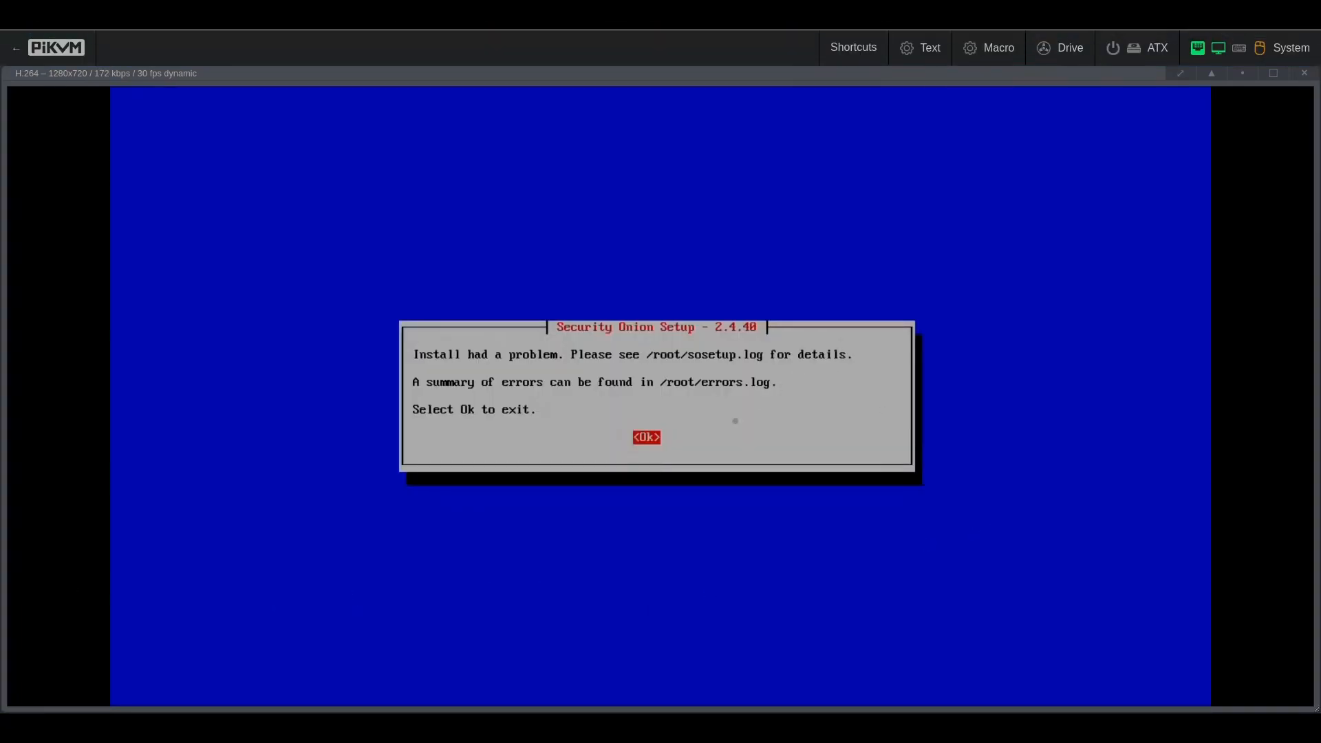
Step: Dismiss the install error, then open /root/errors.log in vi and quit it
key("Return")
type("vi /")
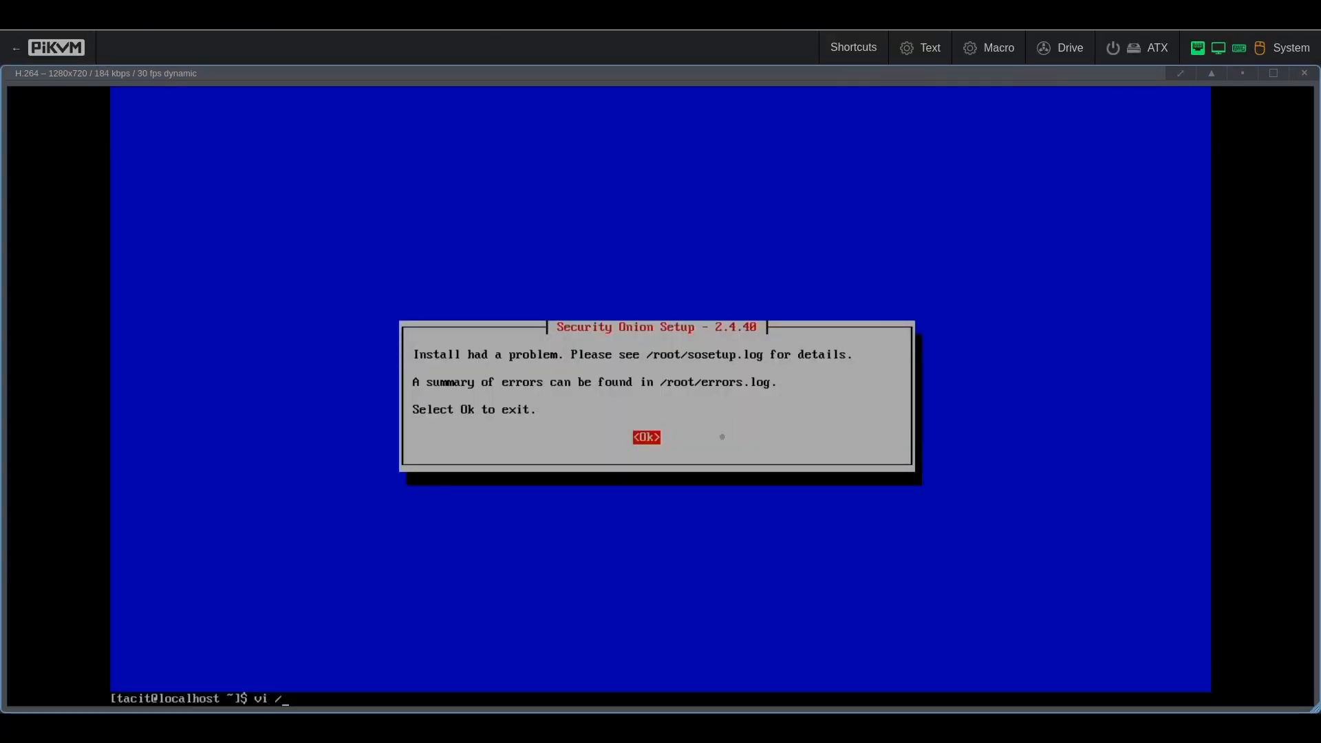
type("root/errors.log")
key("Return")
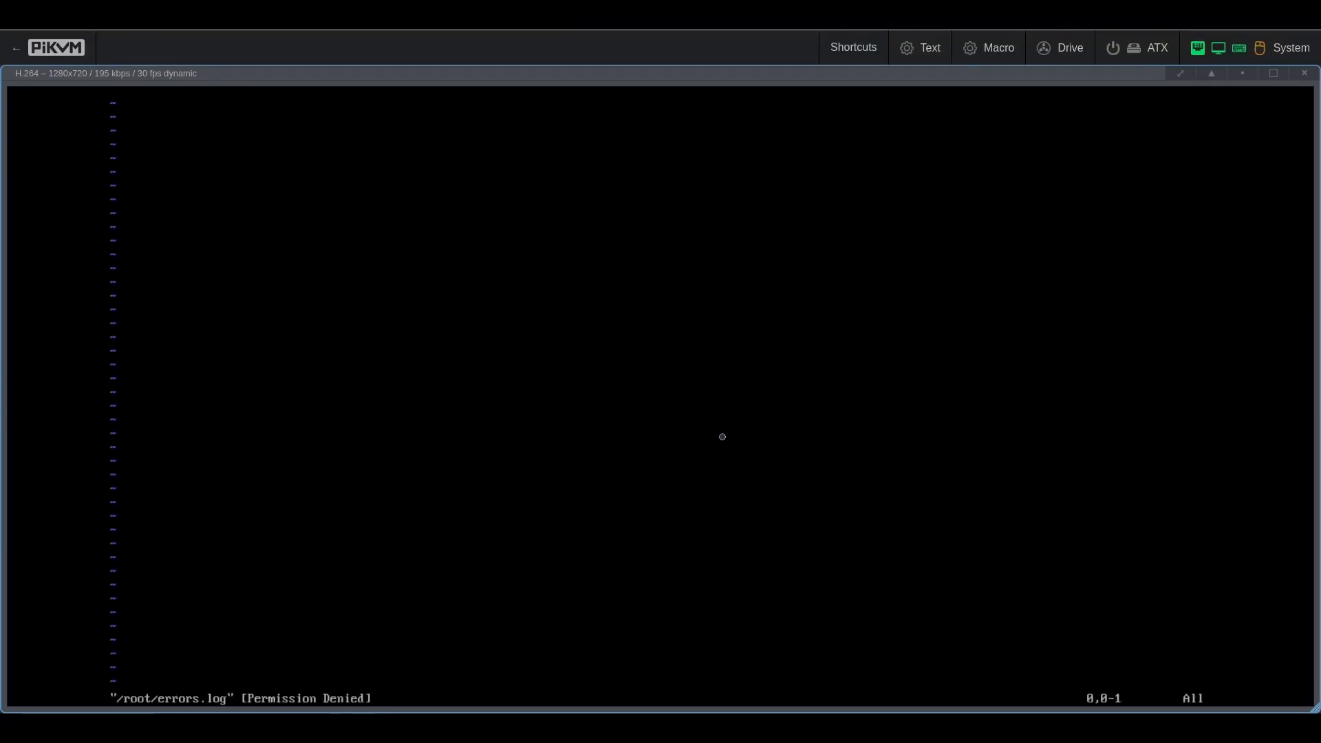
type(":q")
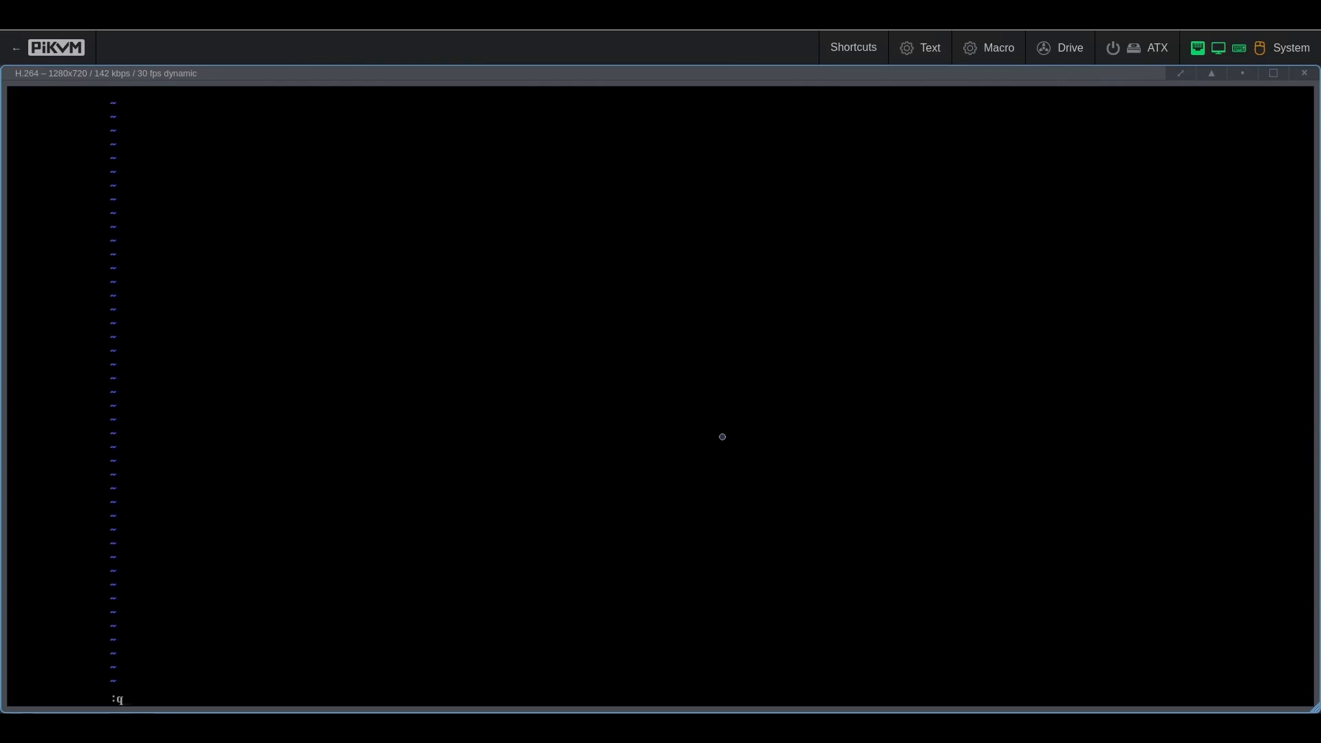
key("Return")
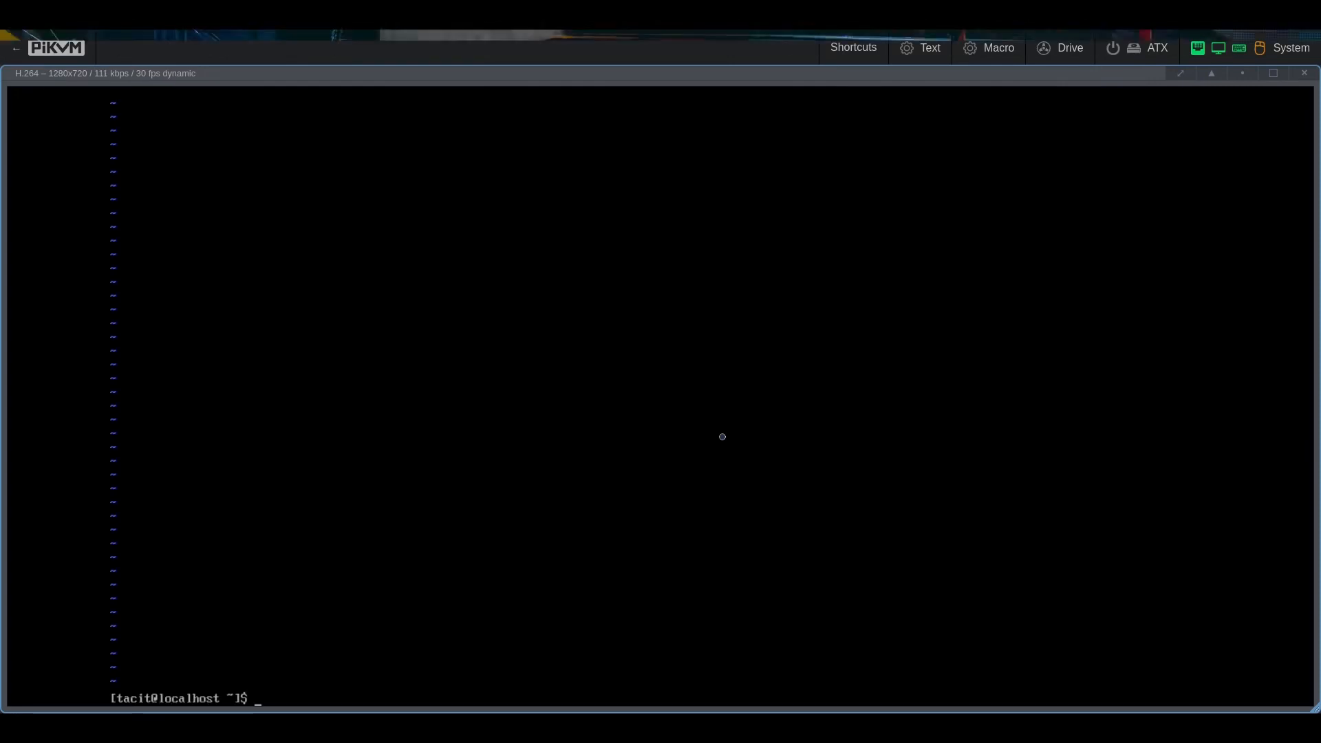
Step: Reopen /root/errors.log with sudo to read 'Connection activation failed: Unknown error', then clear the screen
key("Up")
key("Home")
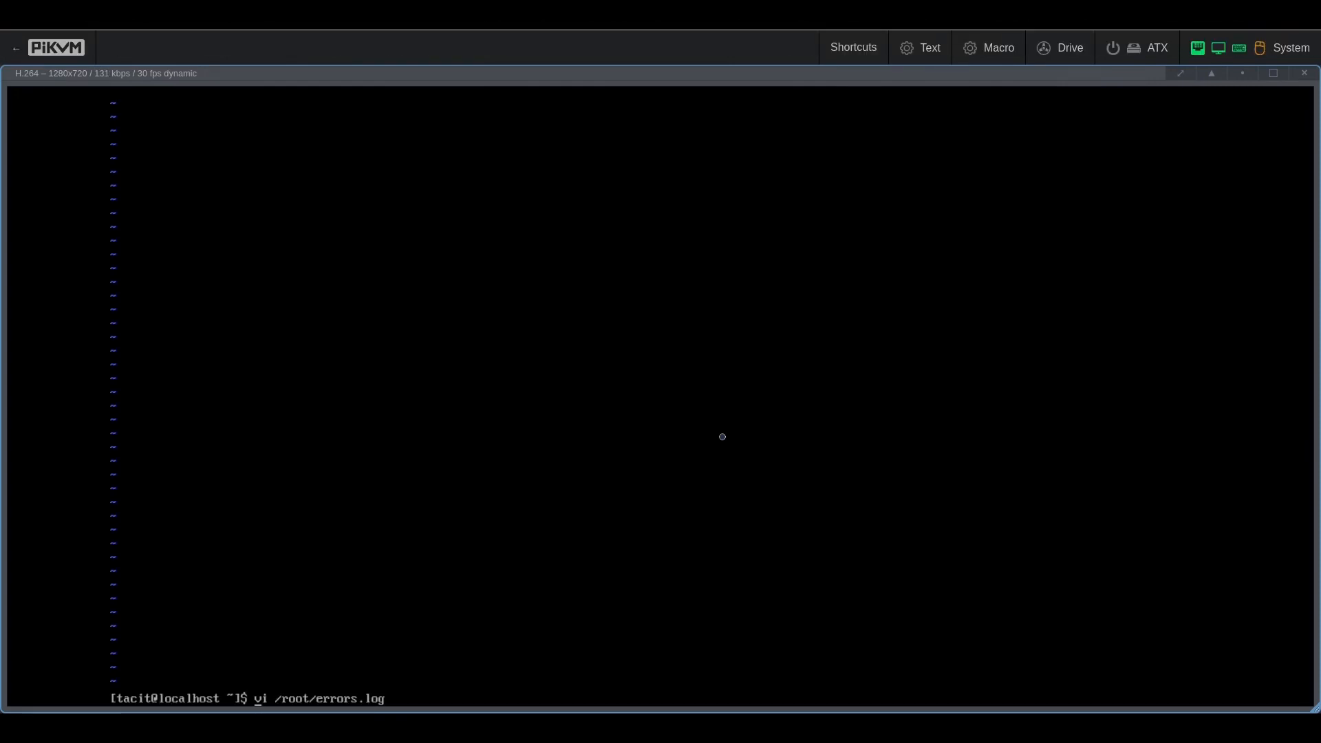
type("sudo")
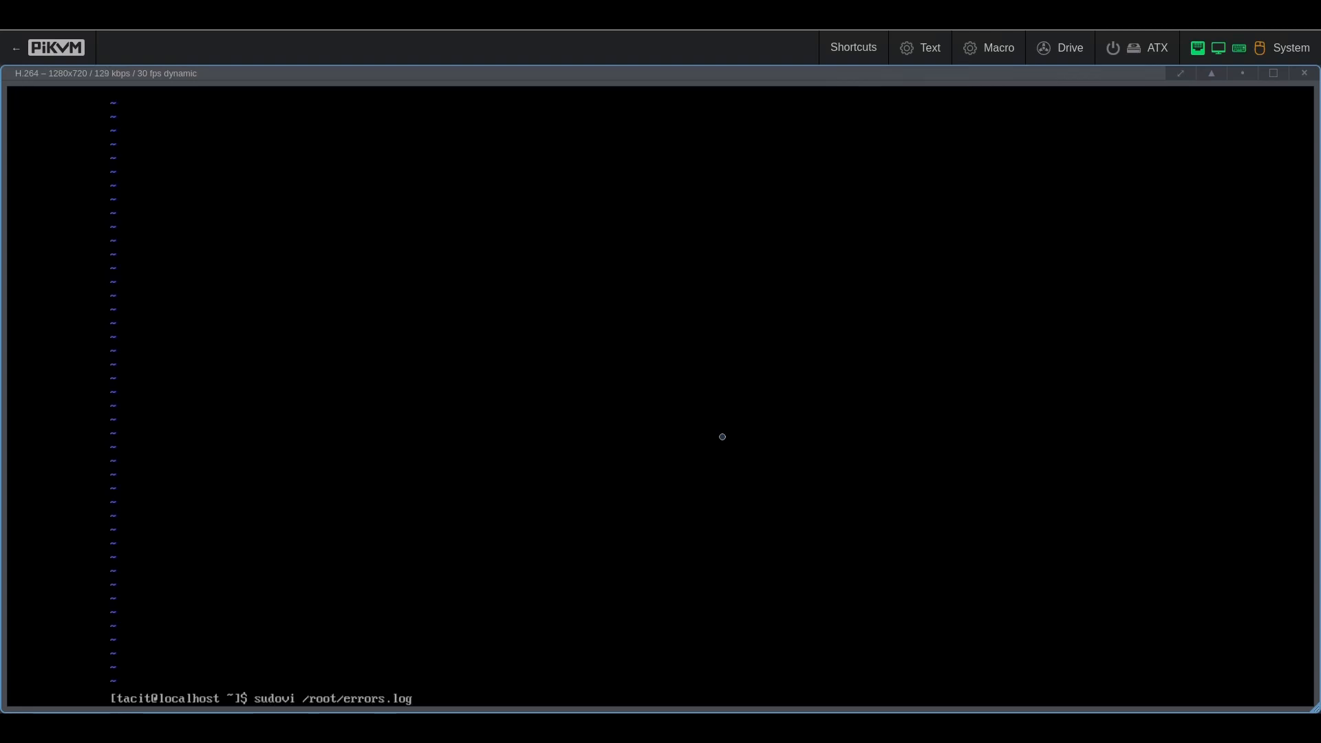
key("Return")
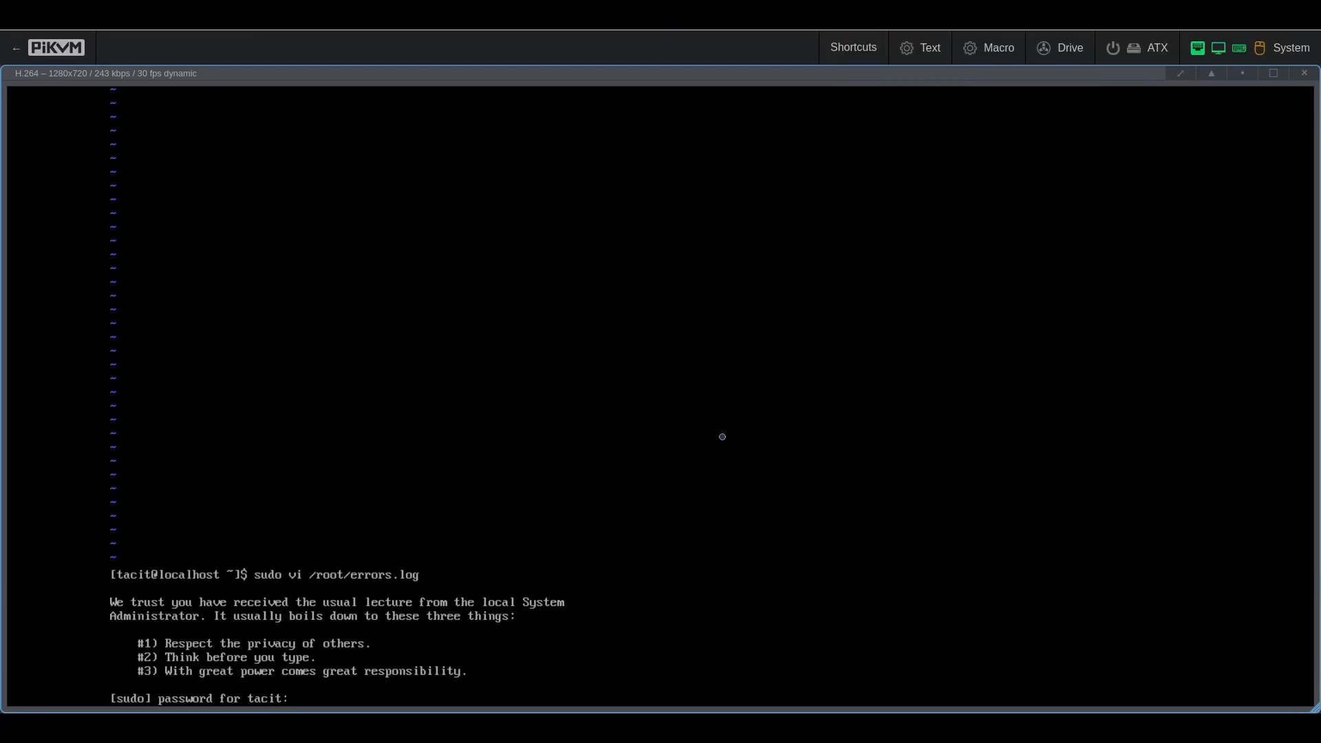
key("Return")
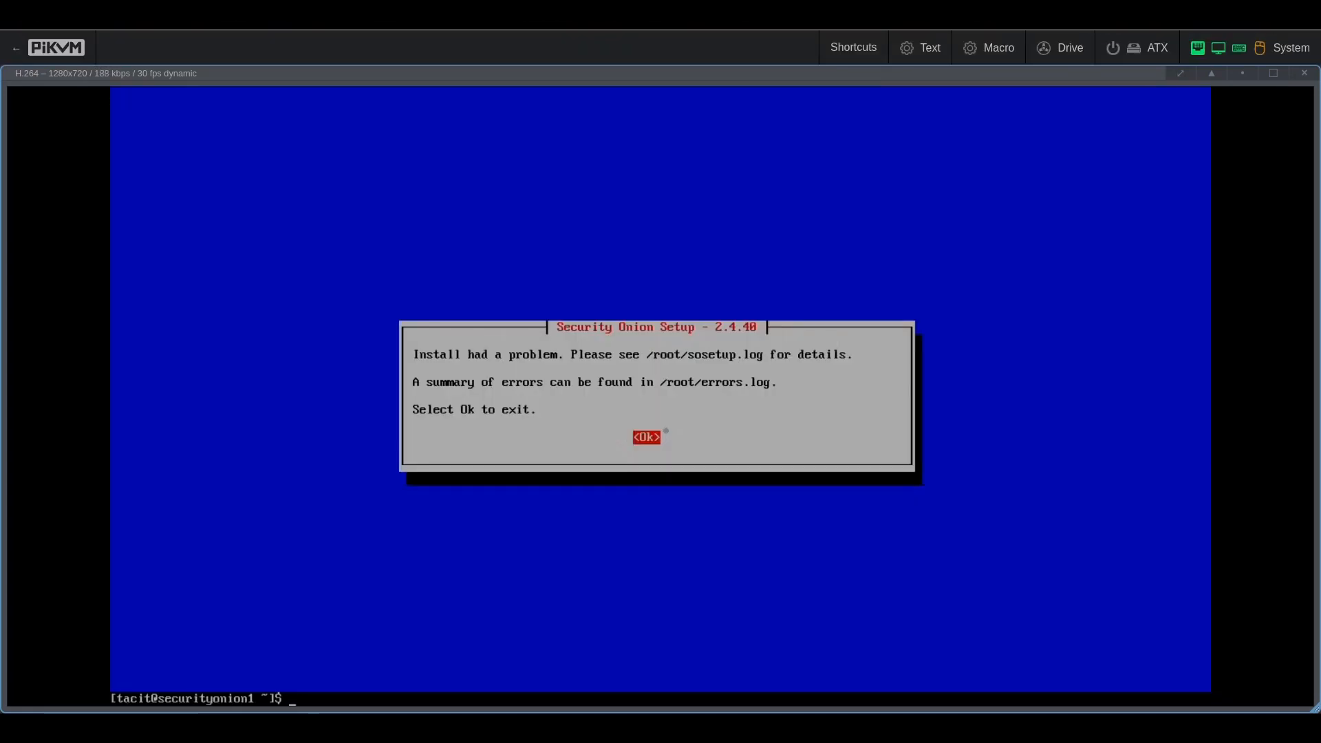
type("clear")
key("Return")
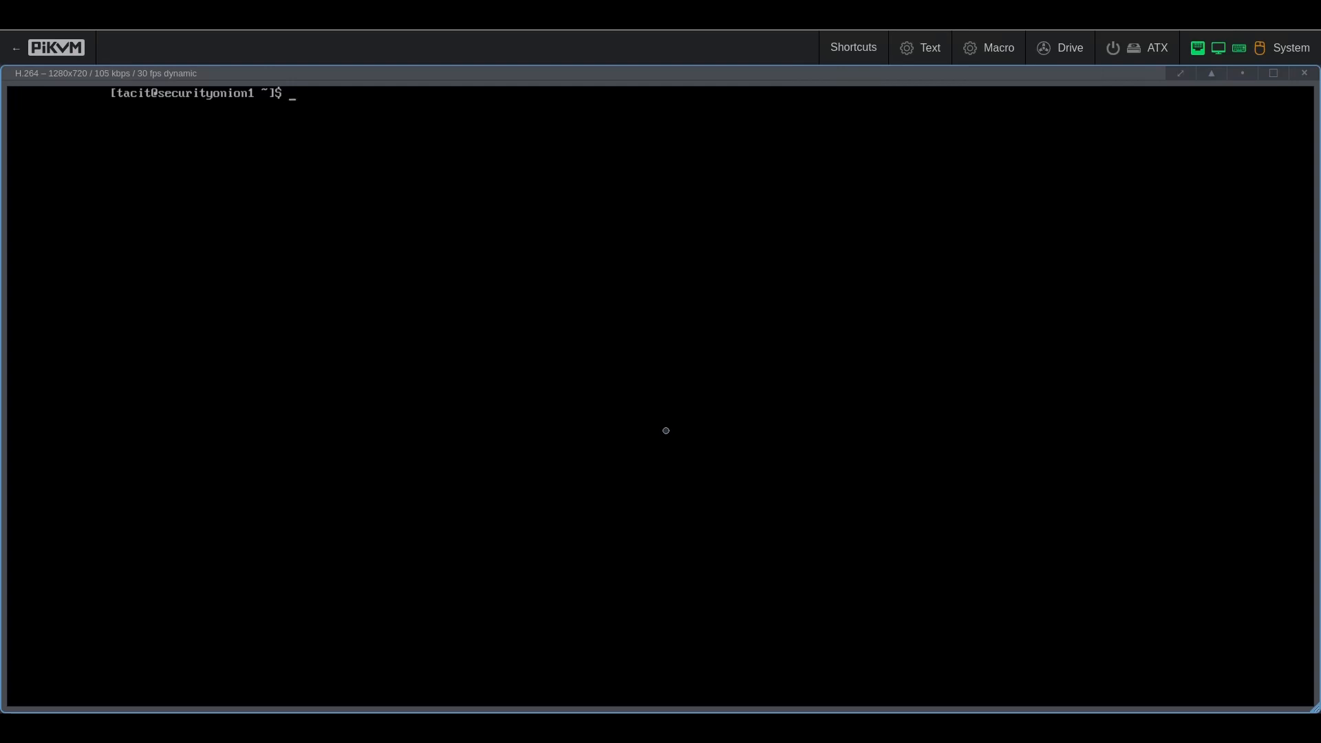
type("logout")
key("Return")
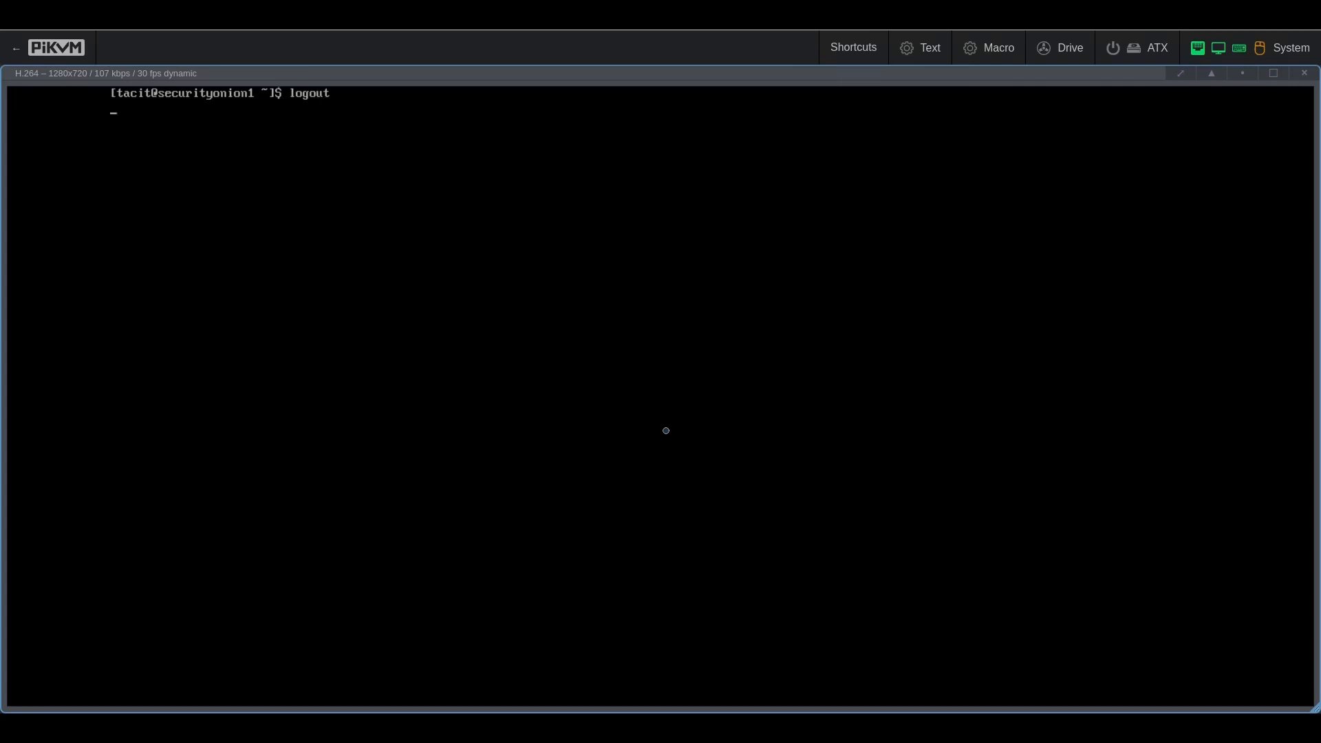
type("tacit")
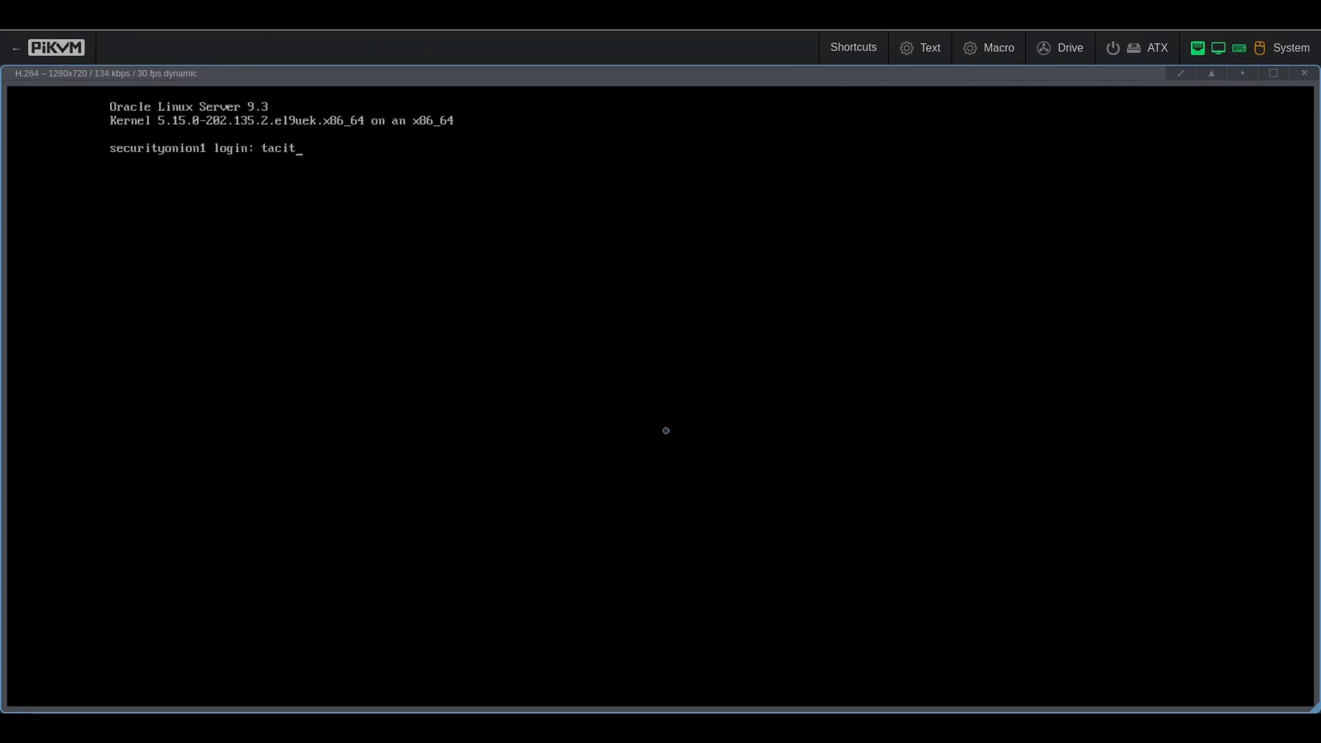
key("Return")
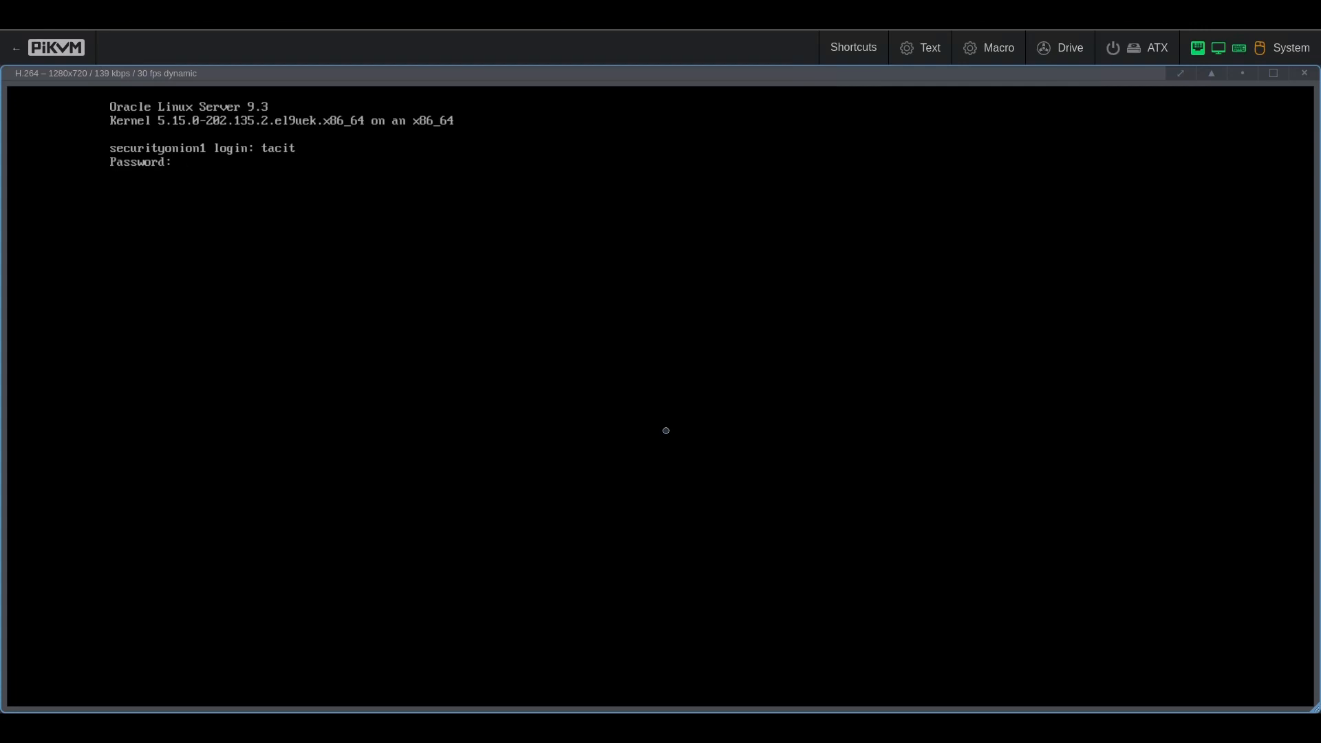
key("Return")
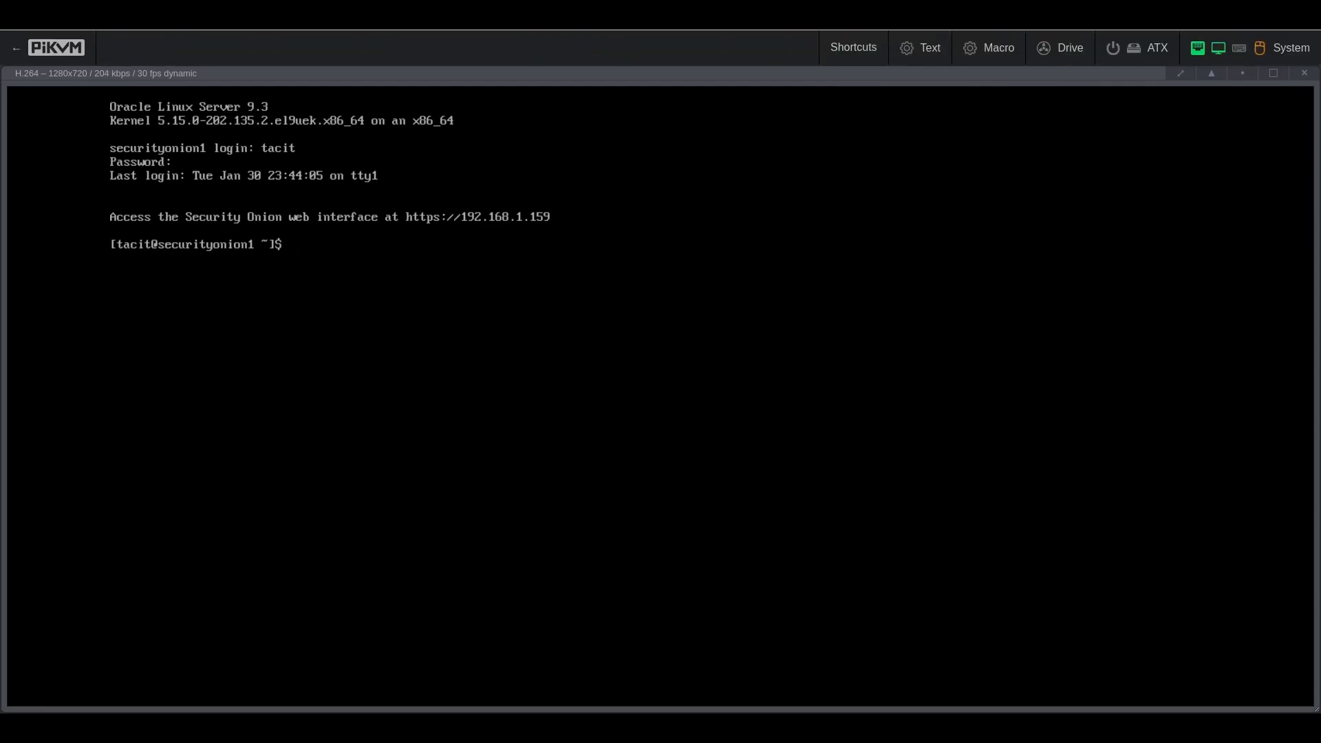
left_click_drag(540, 148, 764, 41)
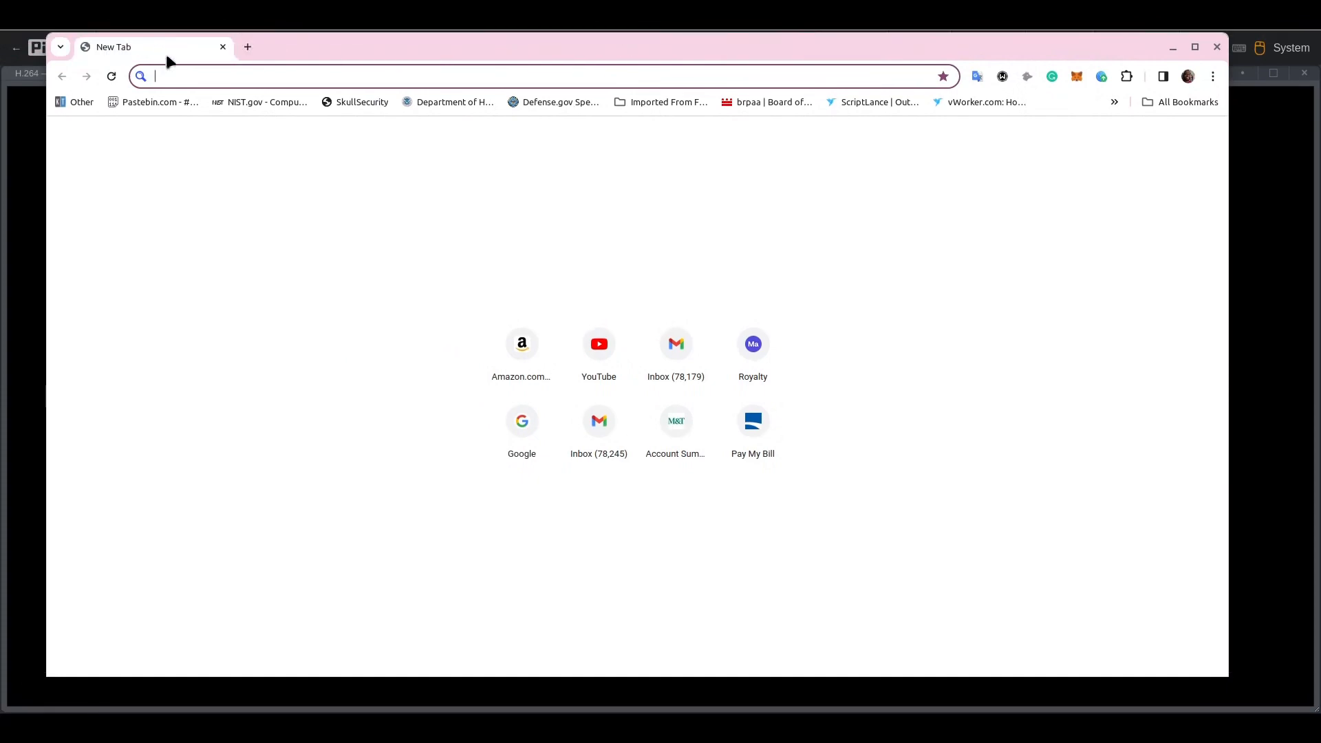
Step: Load 192.168.1.159 past the certificate warning and switch the browser to full screen
type("192.168.1.159")
key("Return")
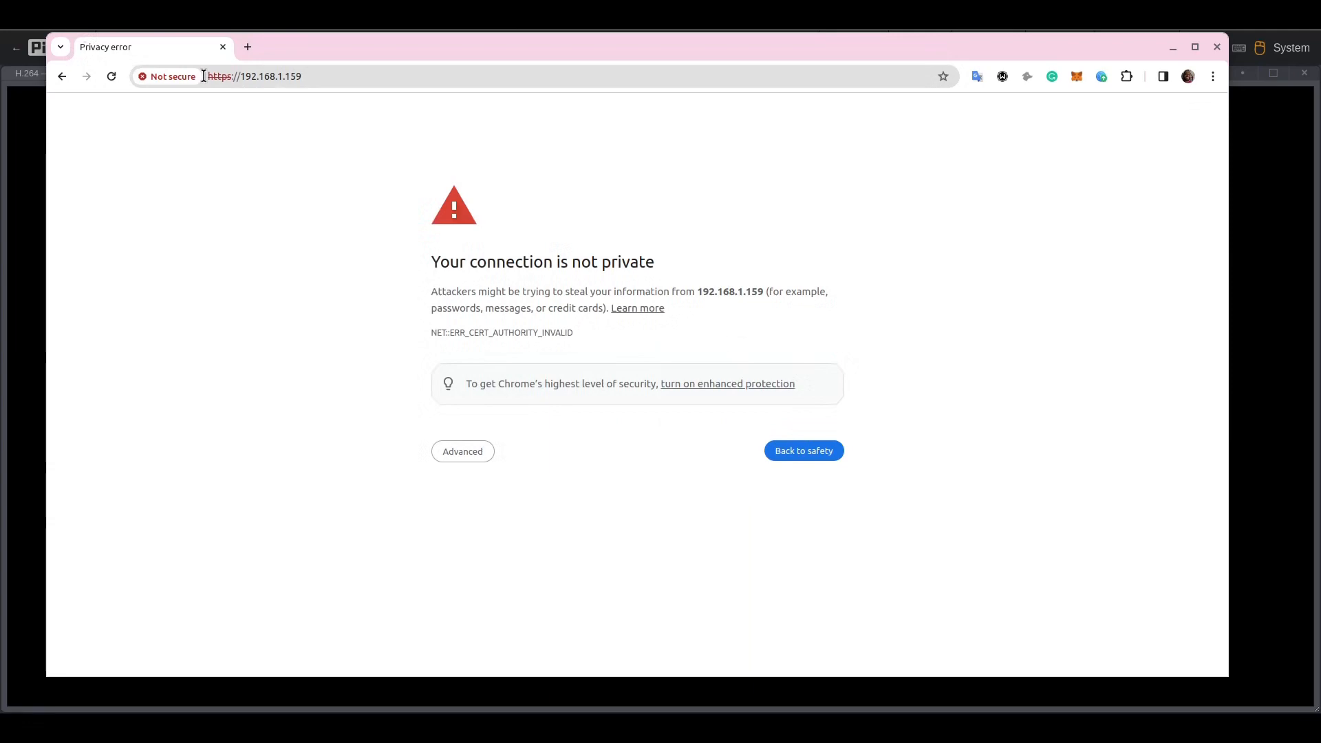
left_click(474, 453)
left_click(510, 557)
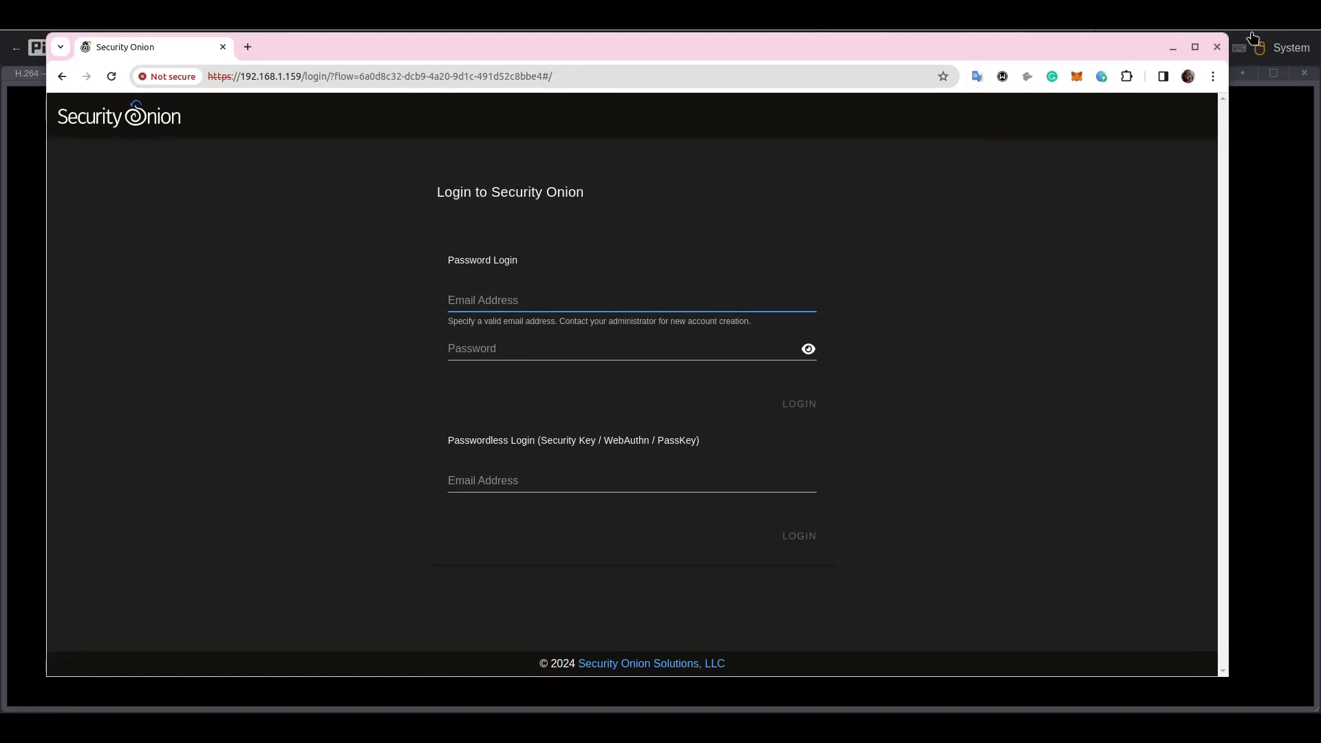
key("F11")
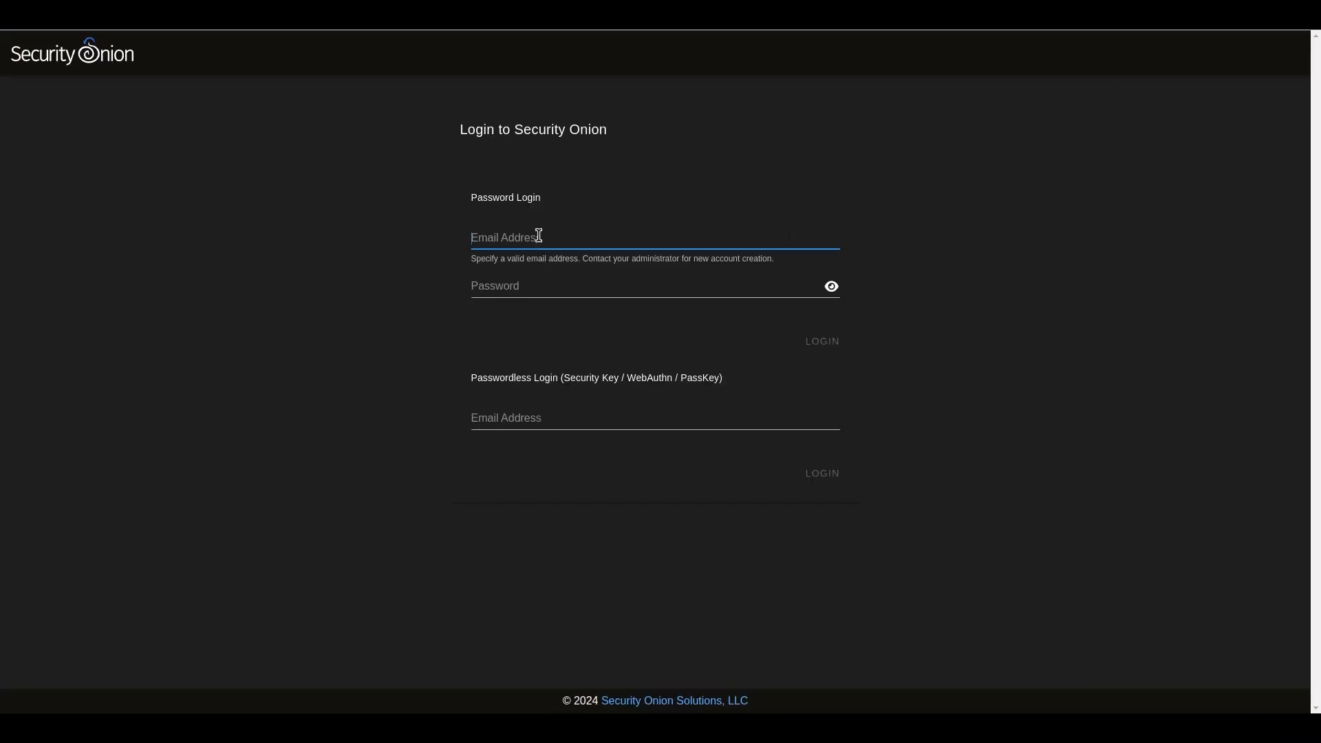
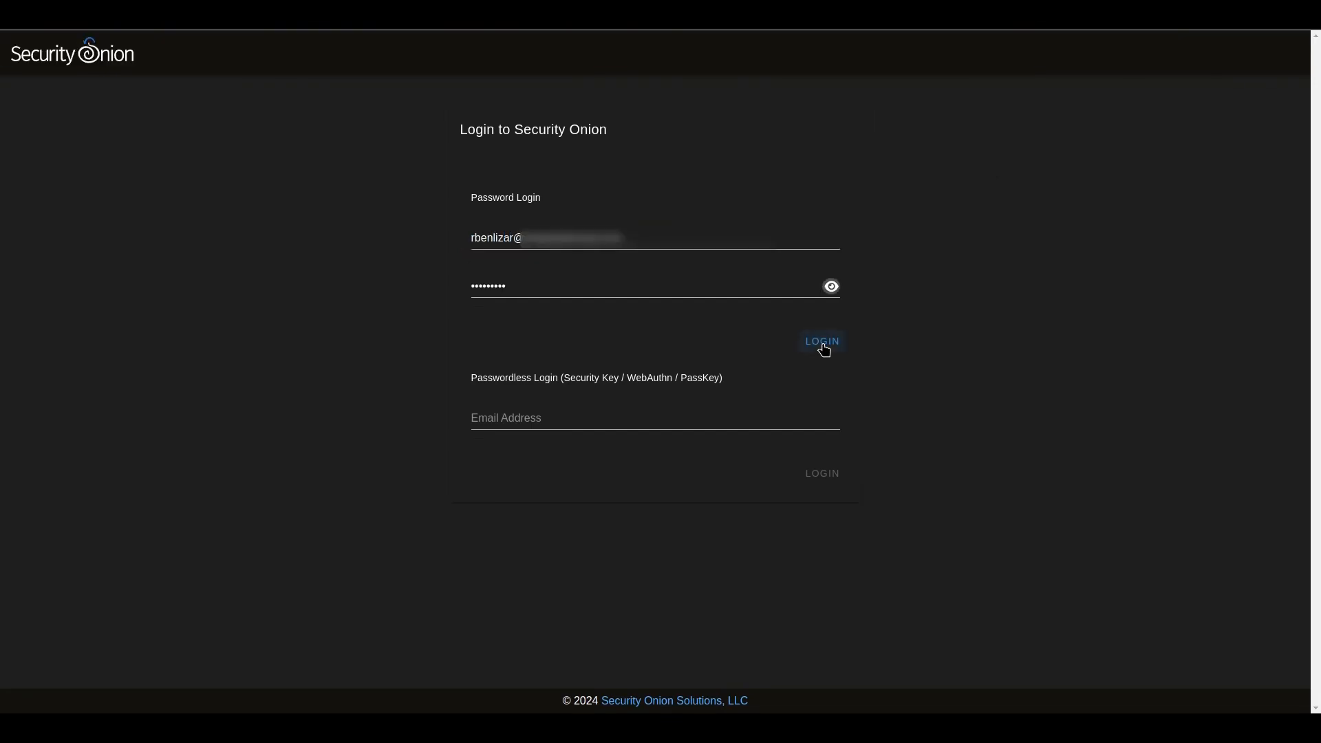
Step: Sign in with the account e-mail and password, then go to the Downloads page
left_click(823, 347)
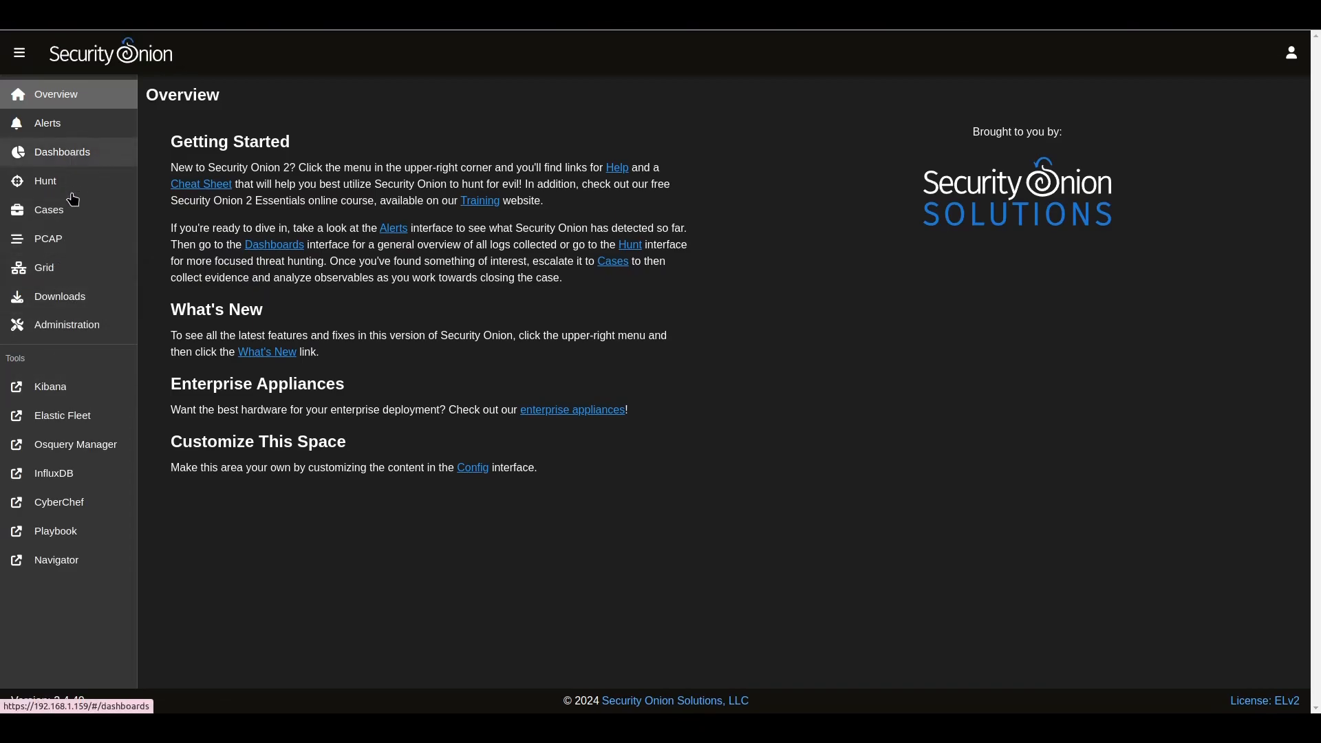
left_click(55, 296)
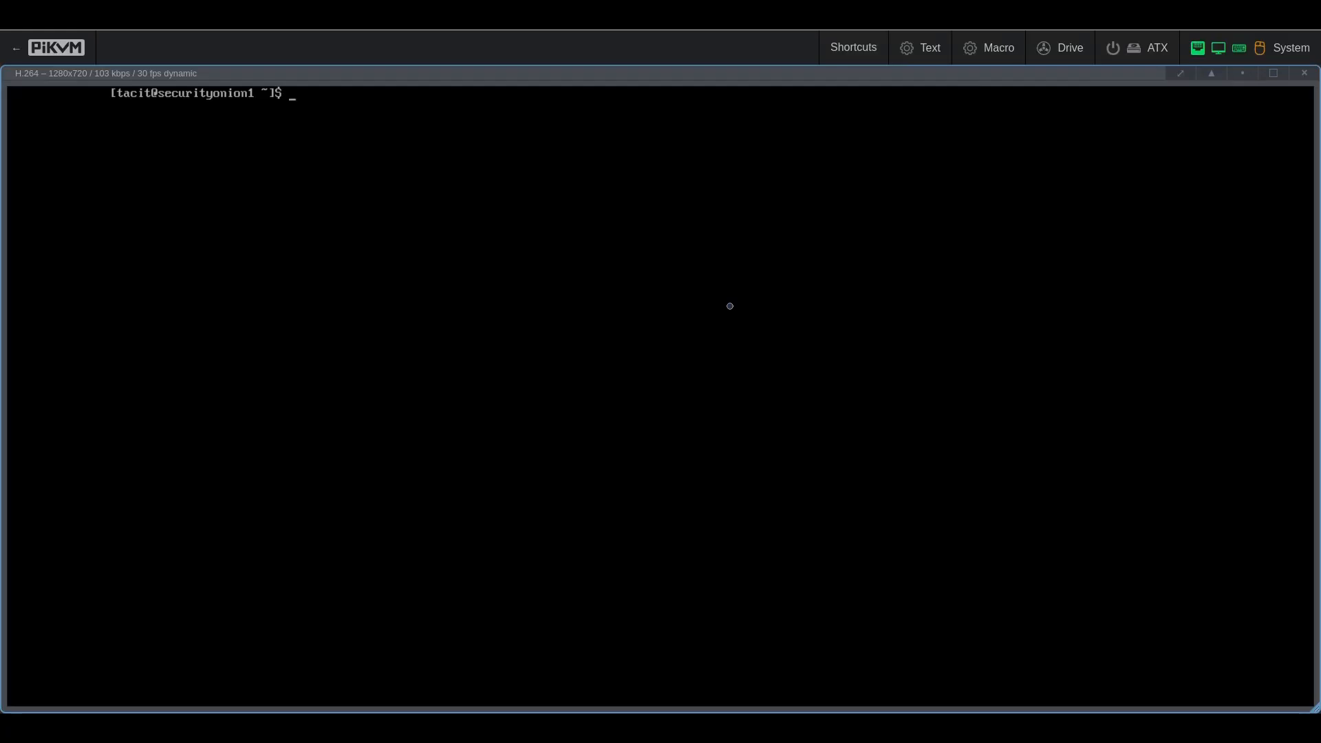
Step: Move into the SecurityOnion directory and list its contents
type("ls")
key("Return")
type("cd Sec")
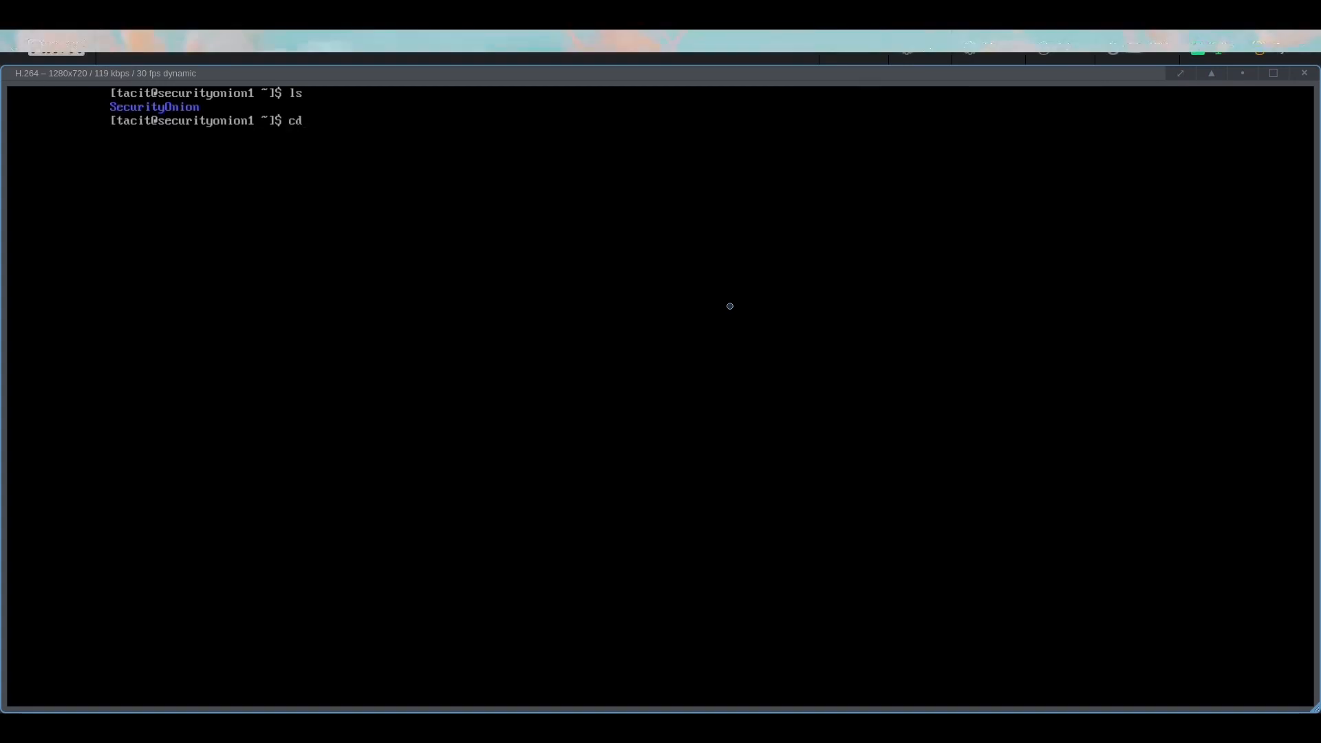
key("Tab")
key("Return")
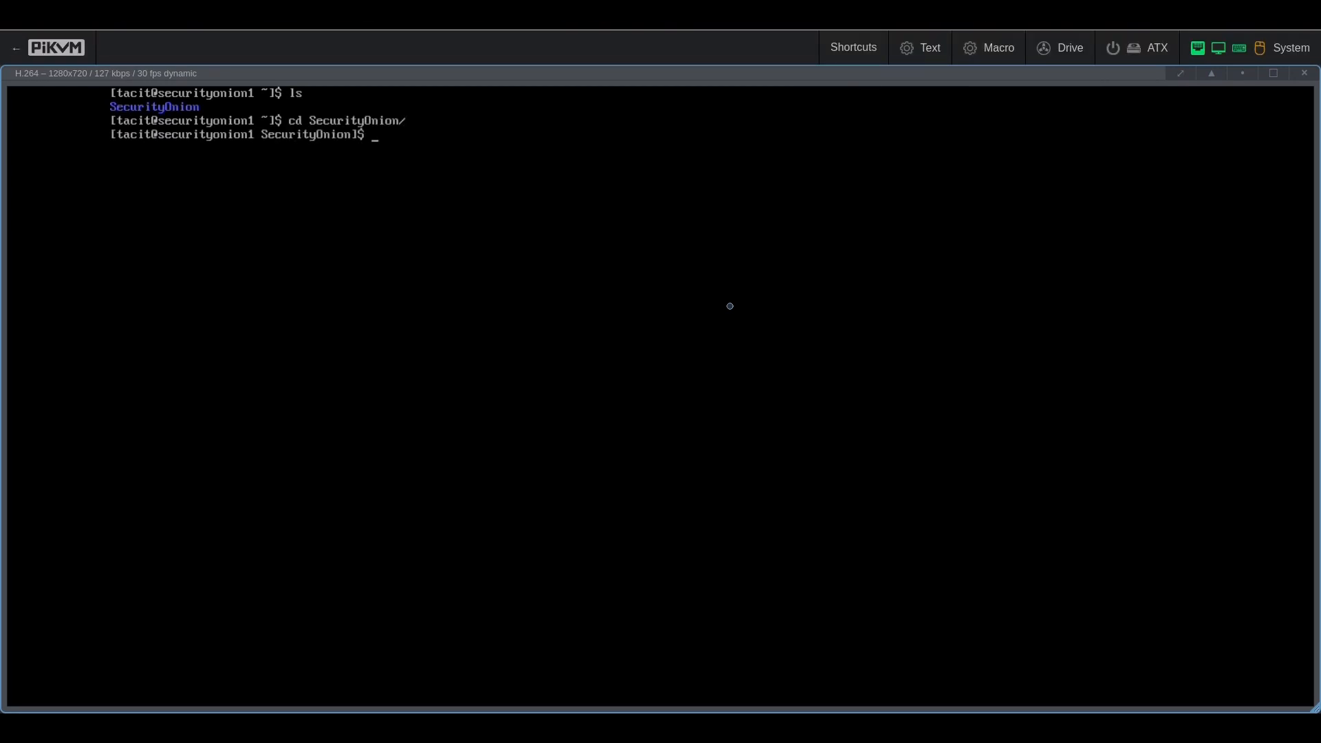
type("ls")
key("Return")
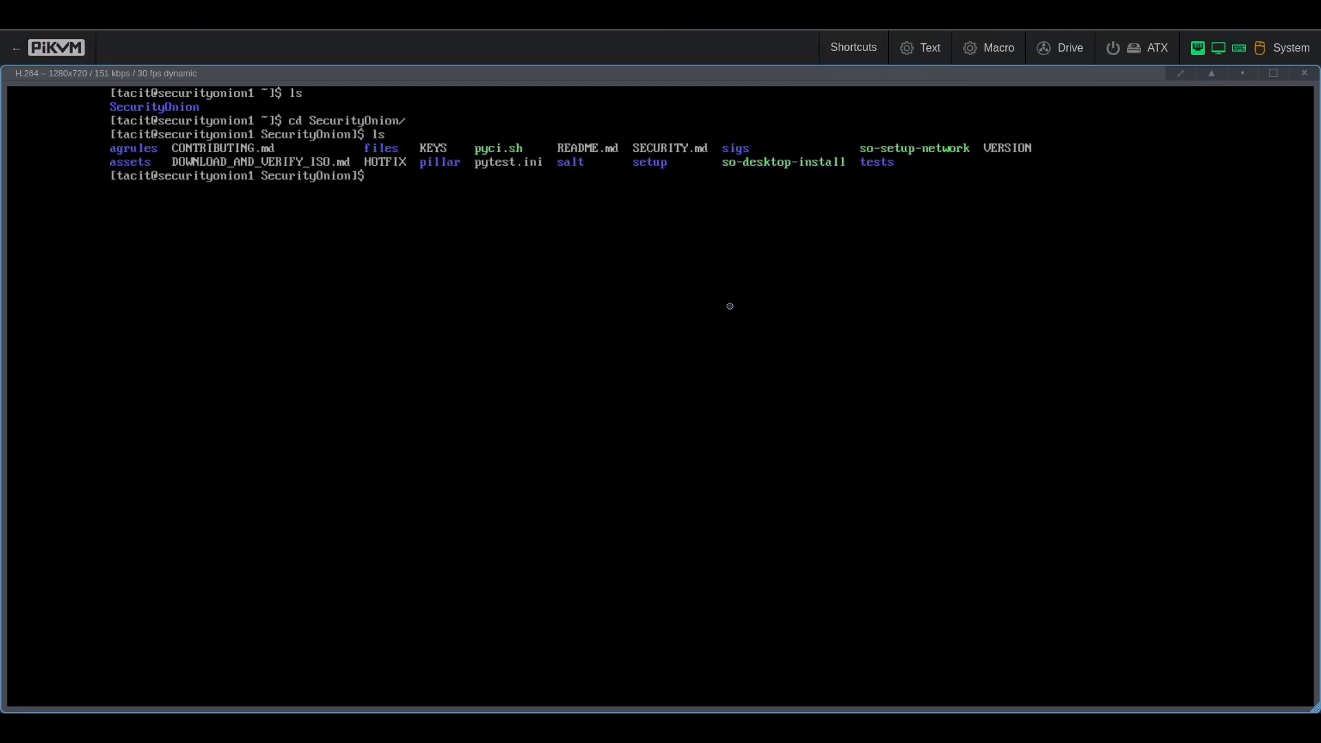
Step: Run so-desktop-install with sudo and confirm 'yes' to install the desktop and reboot
type("so-desktop-install")
key("Return")
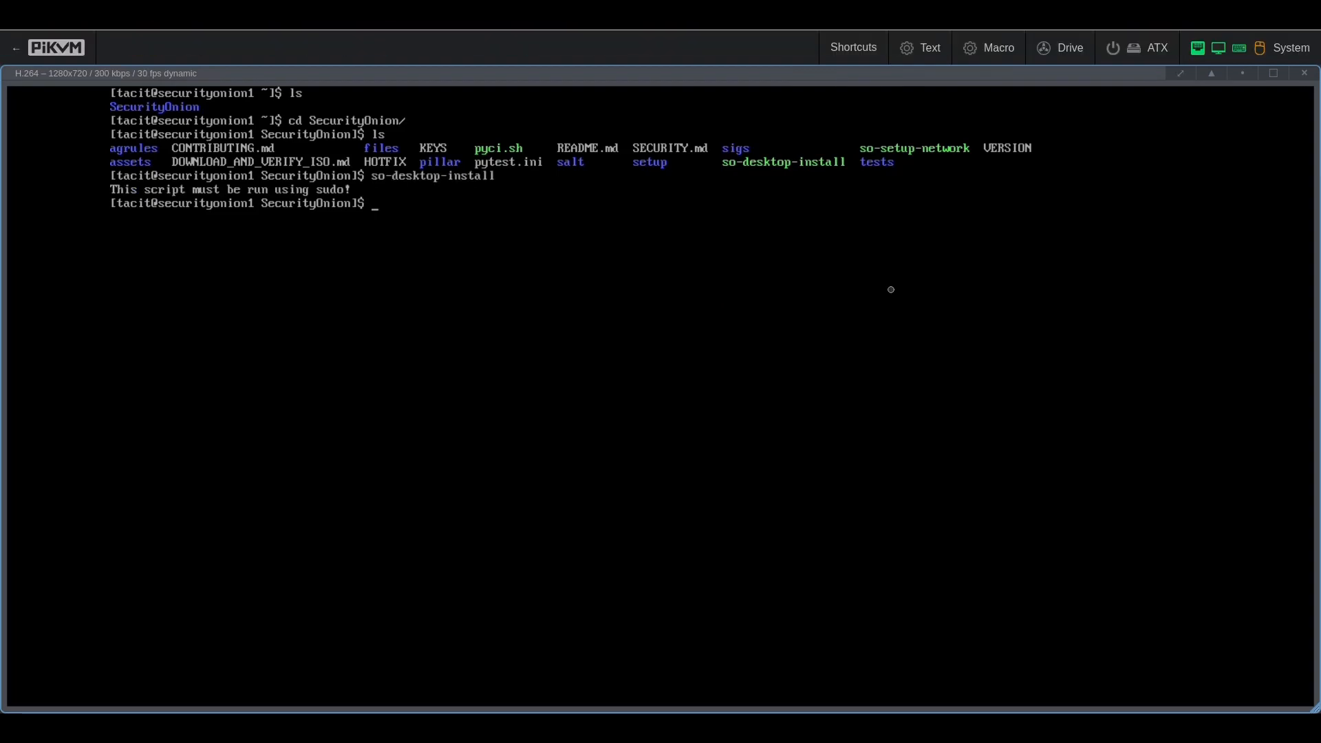
key("Up")
key("BackSpace")
key("BackSpace")
key("BackSpace")
key("BackSpace")
key("BackSpace")
key("BackSpace")
key("BackSpace")
key("BackSpace")
key("BackSpace")
key("BackSpace")
key("BackSpace")
key("BackSpace")
key("BackSpace")
key("BackSpace")
key("BackSpace")
key("BackSpace")
key("BackSpace")
key("BackSpace")
key("BackSpace")
type("sudo !!")
key("Return")
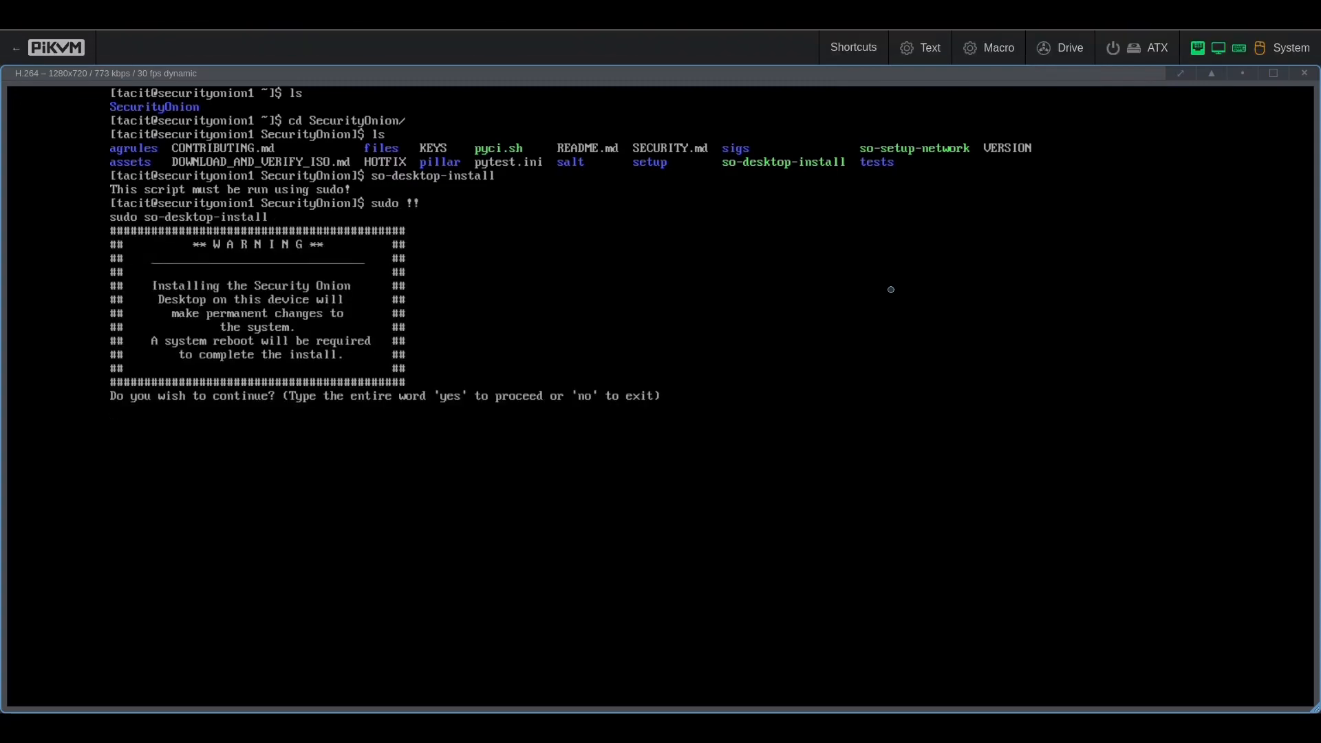
type("yes")
key("Return")
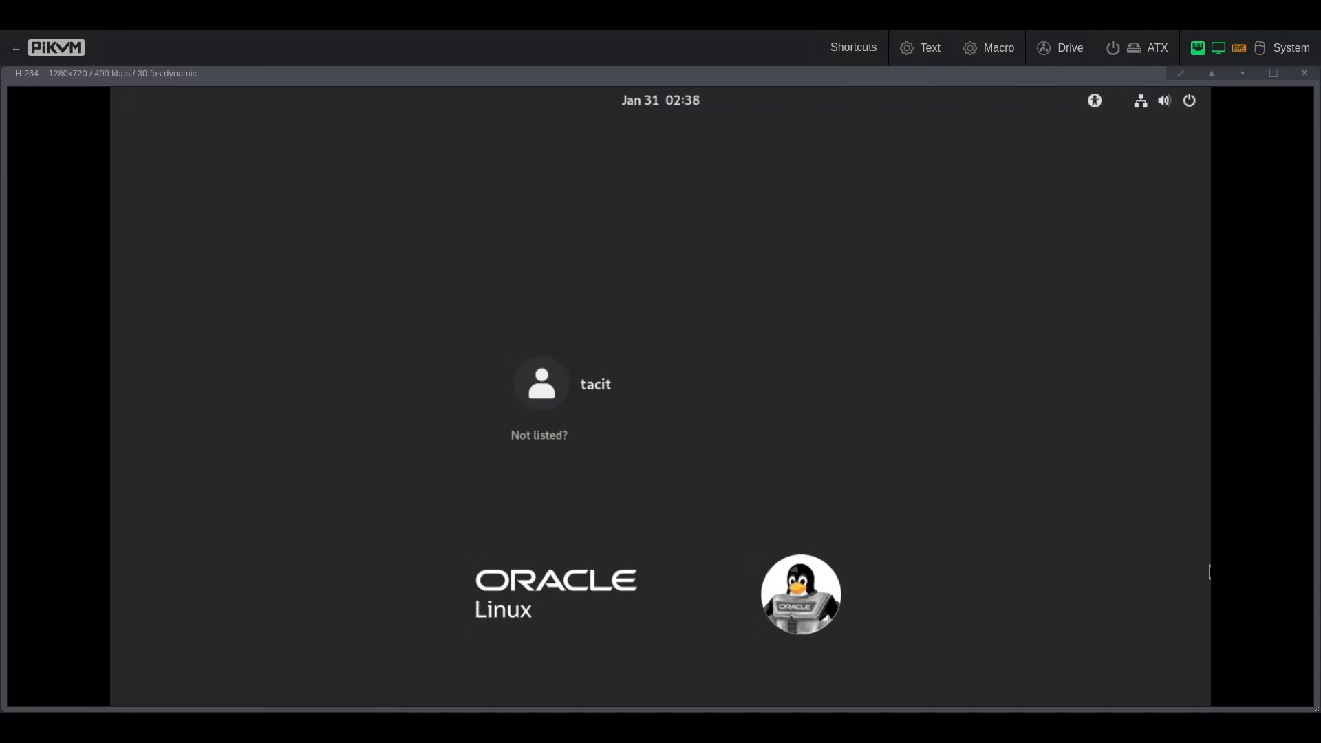
Step: Log in to the Oracle Linux desktop with the account password
left_click(589, 398)
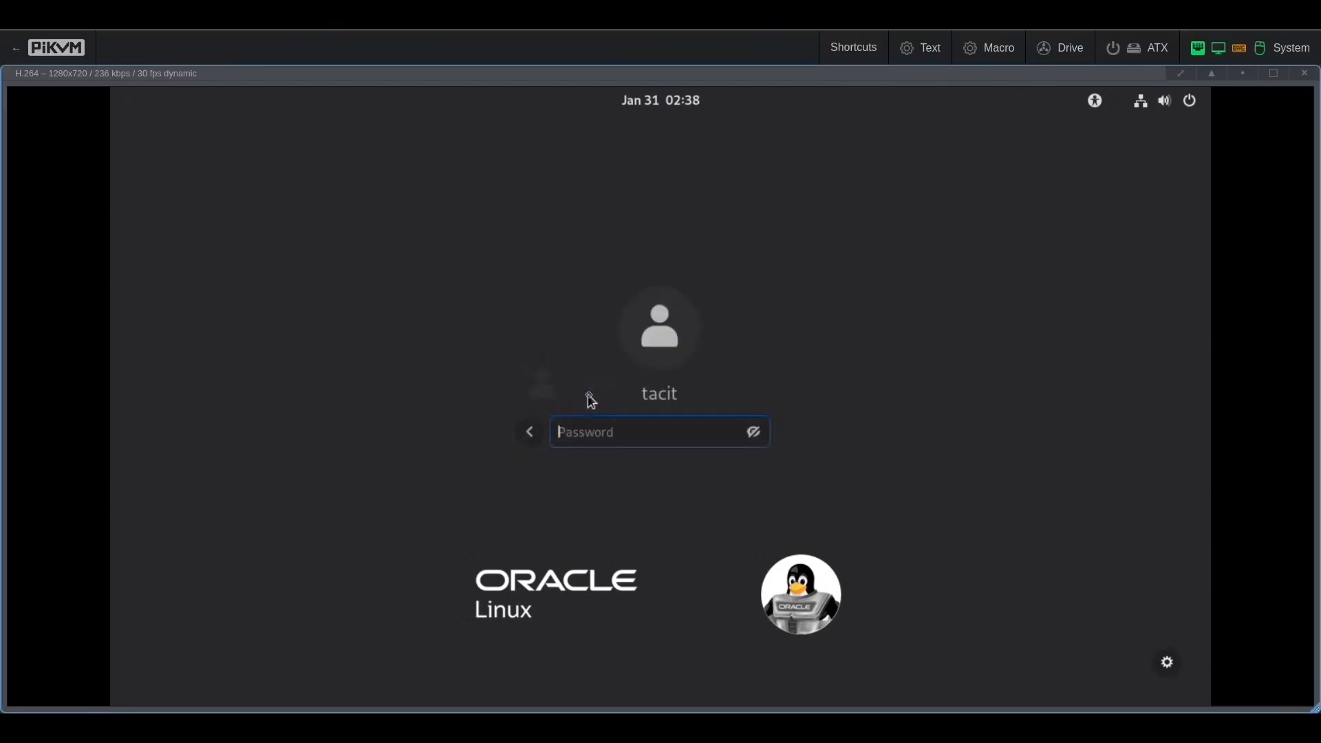
type("••••••••")
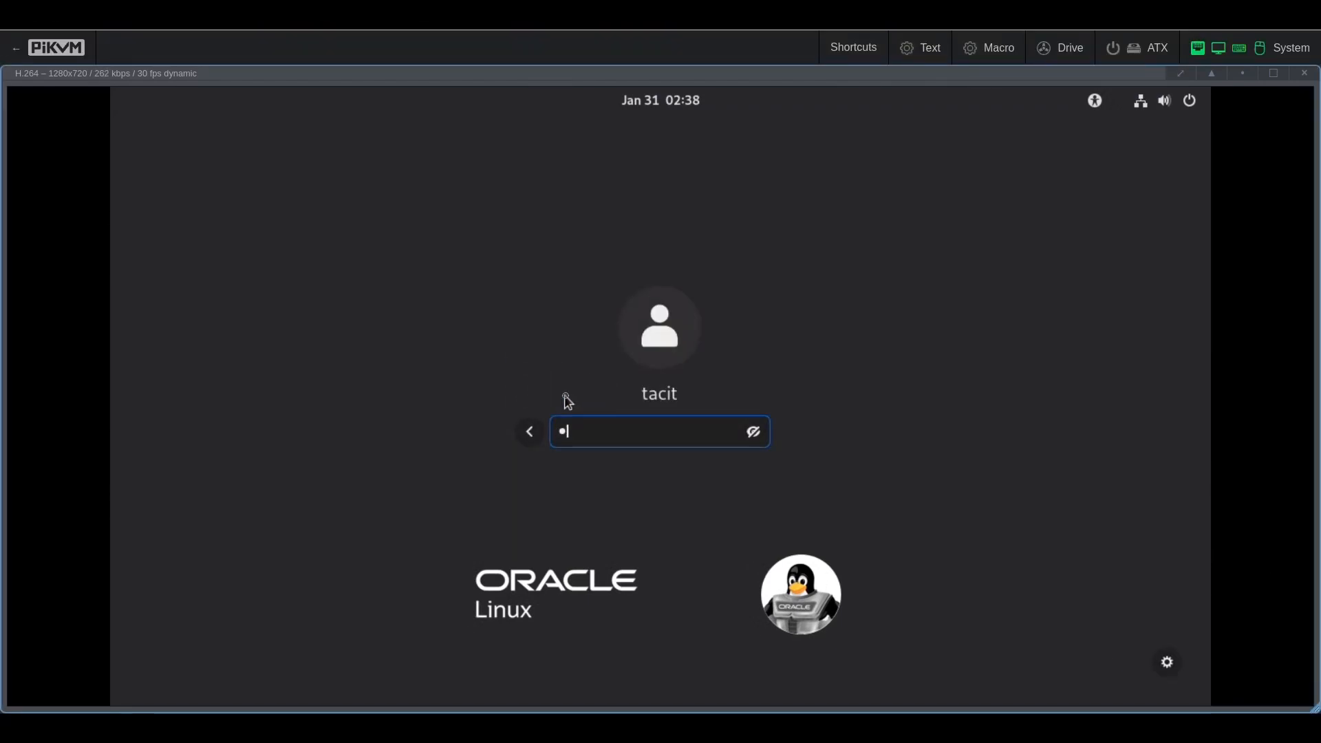
type("•")
key("Return")
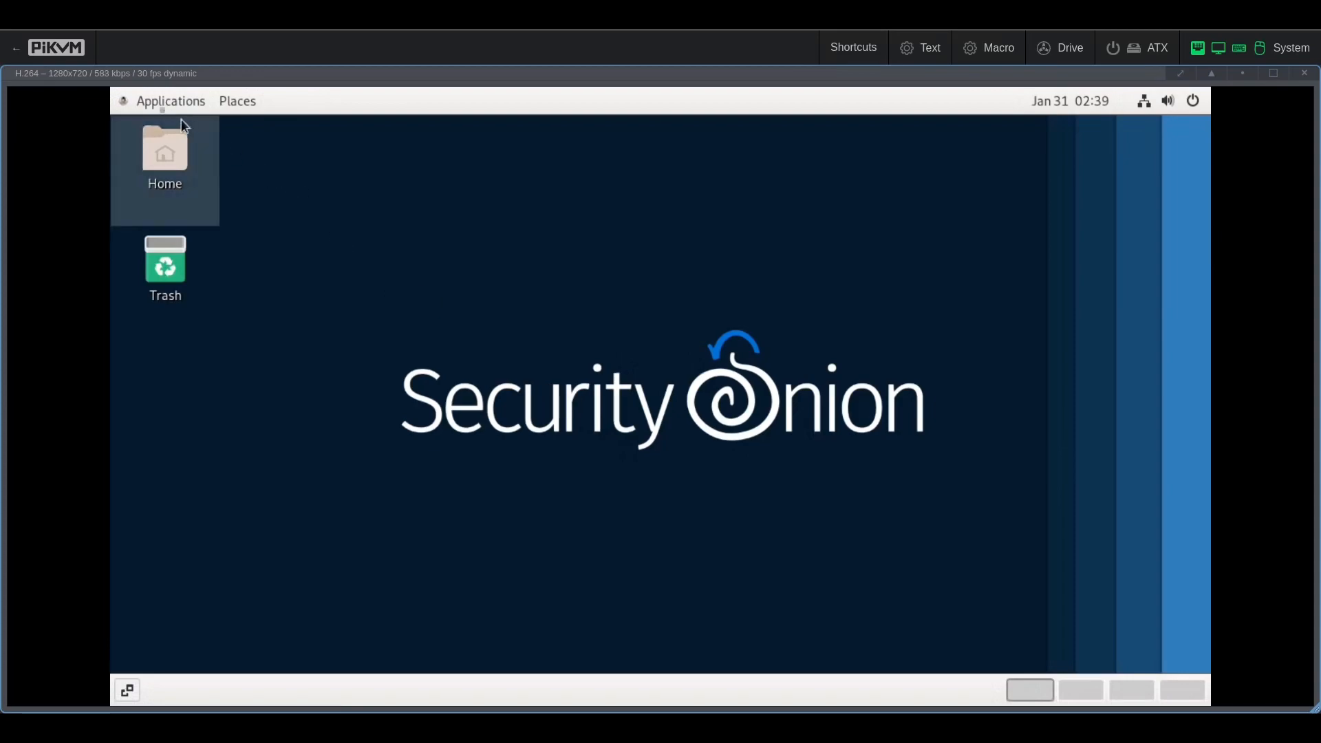
Step: Launch the Security Onion console from Applications and open its Grid page
left_click(145, 101)
mouse_move(164, 210)
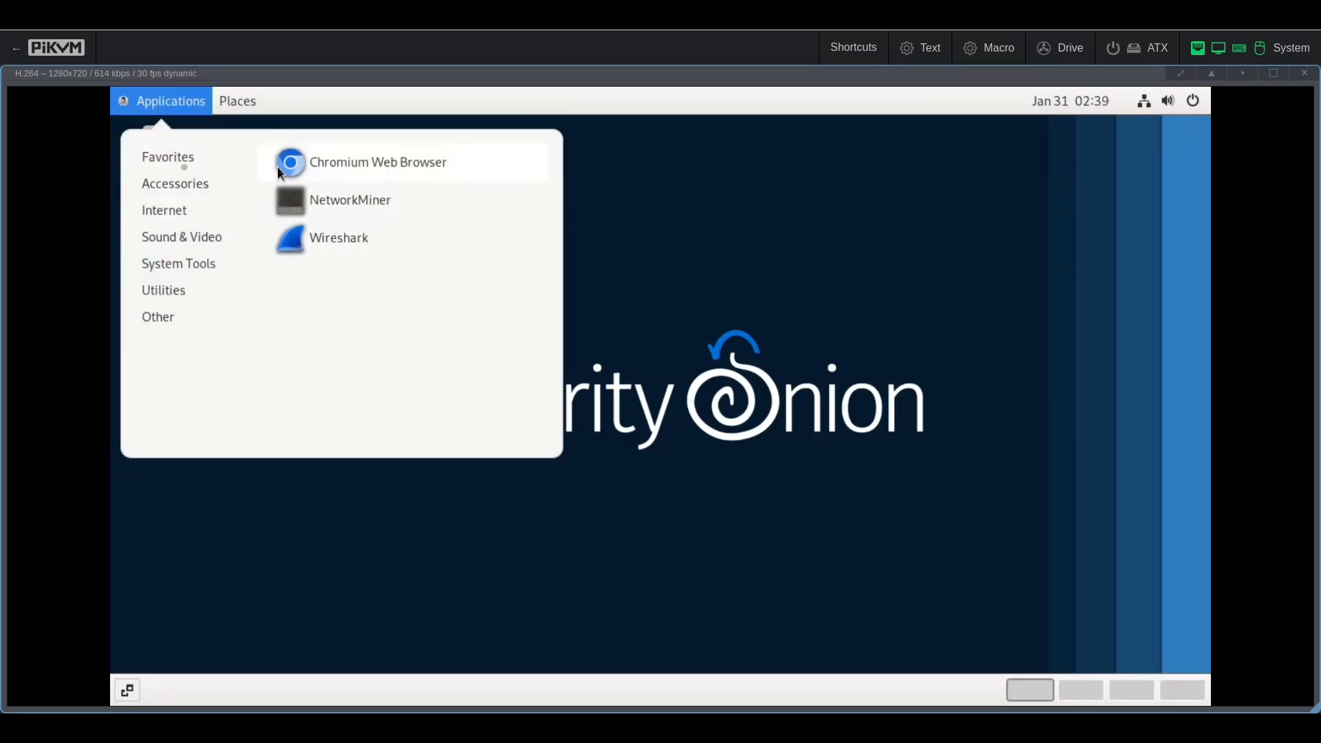
mouse_move(180, 164)
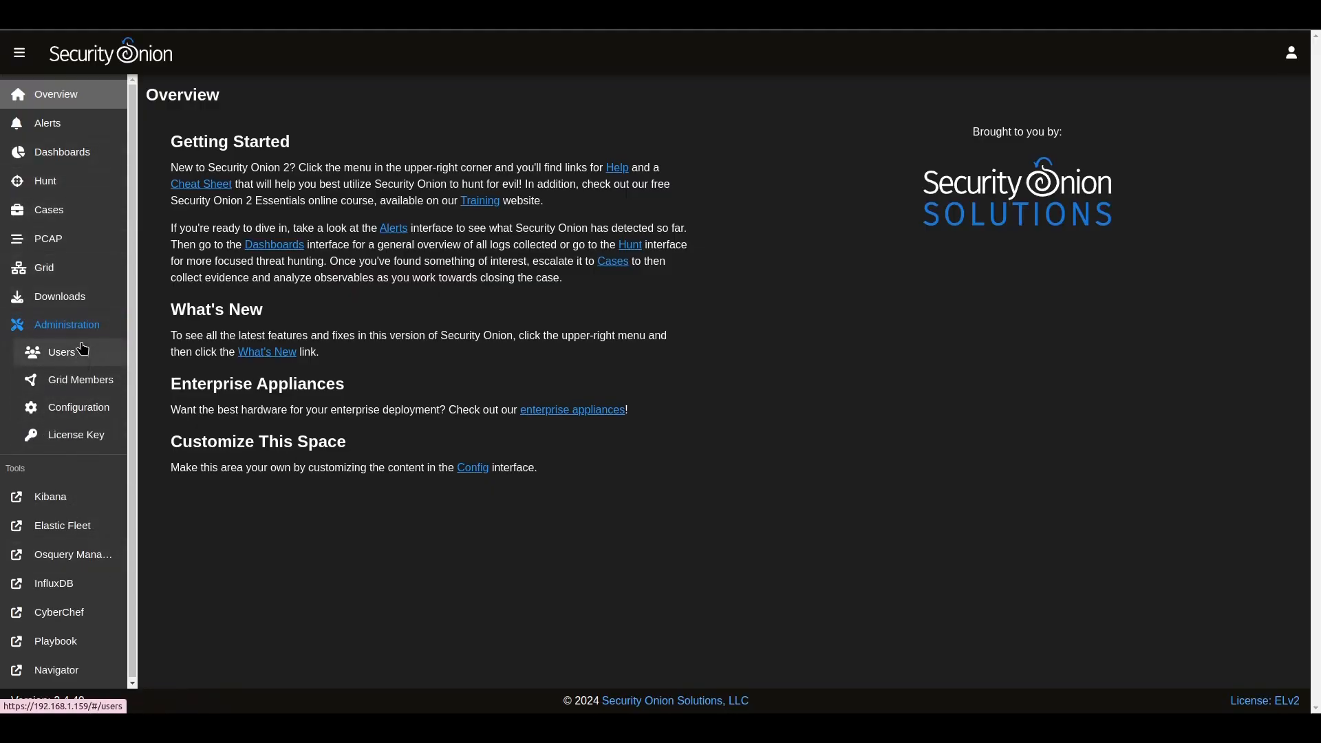
left_click(75, 278)
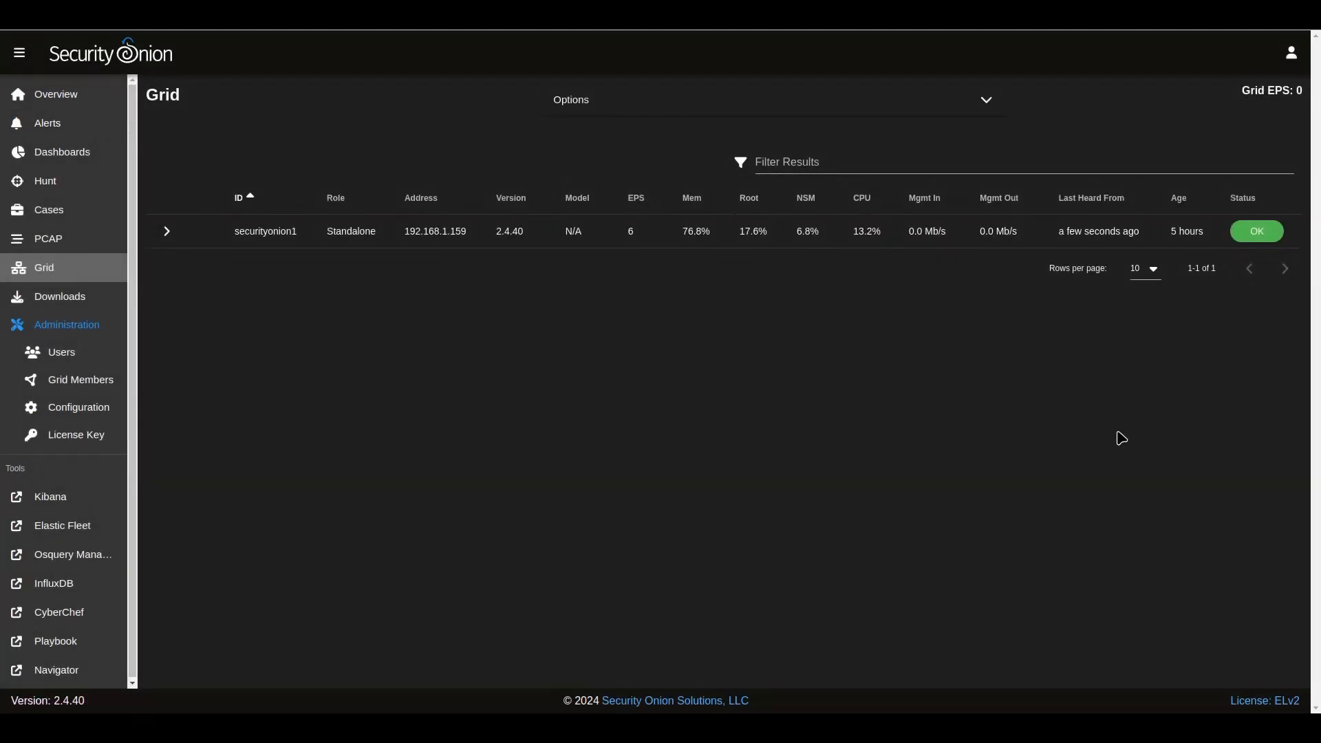
Step: Expand the securityonion1 row and review its Node Status and Container Status panels
left_click(168, 232)
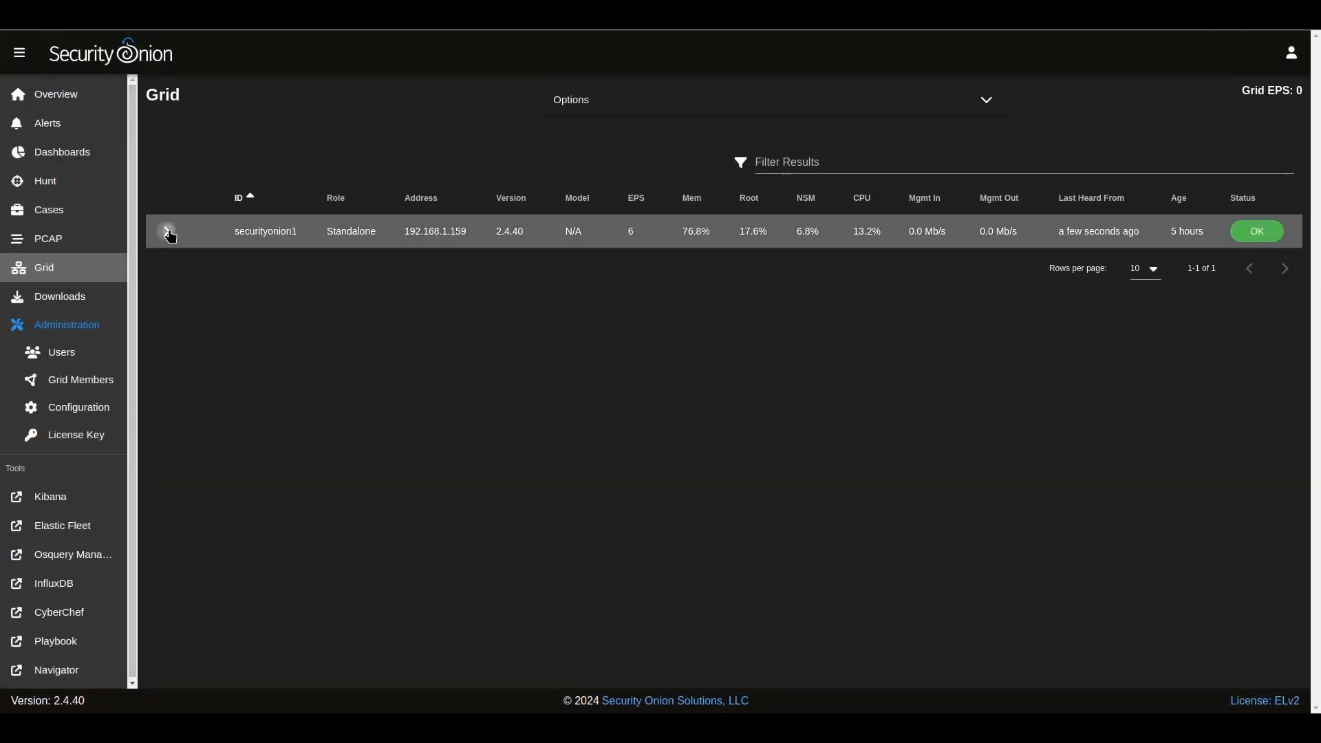
scroll(1040, 512, "down", 3)
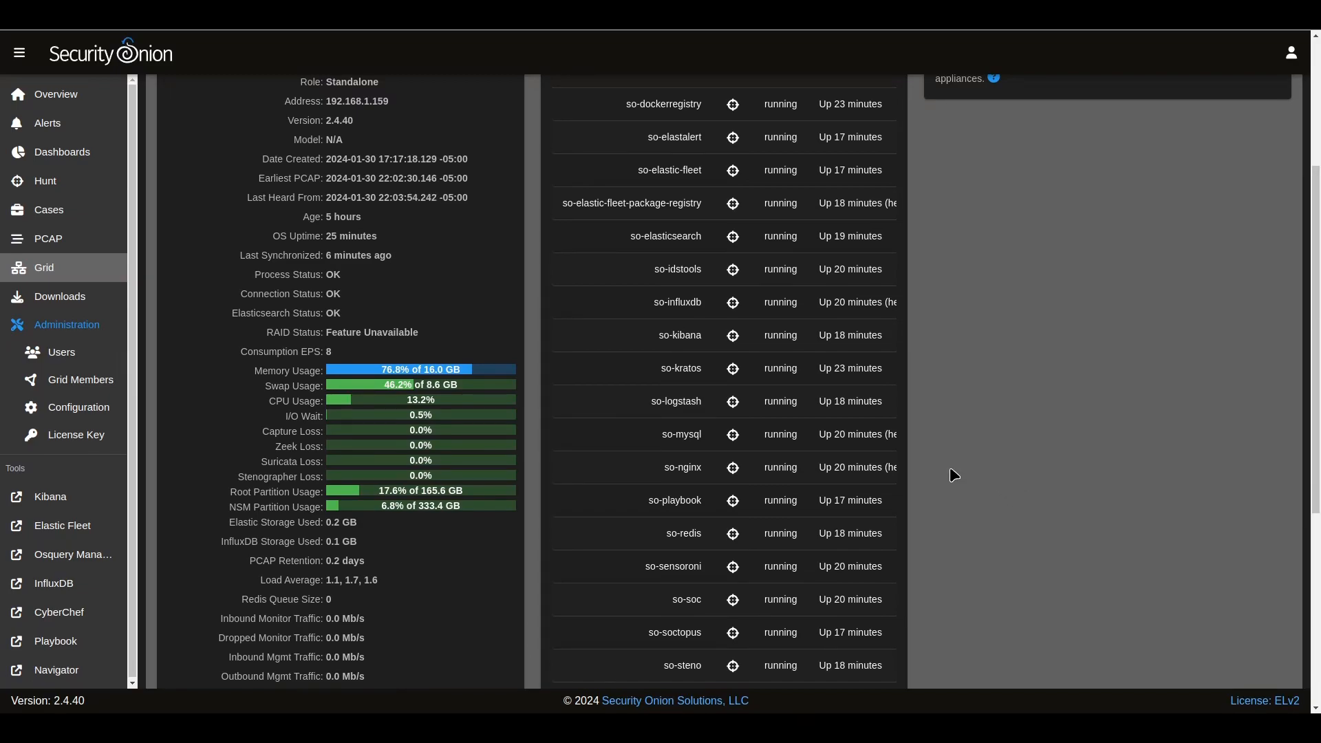
scroll(944, 467, "down", 3)
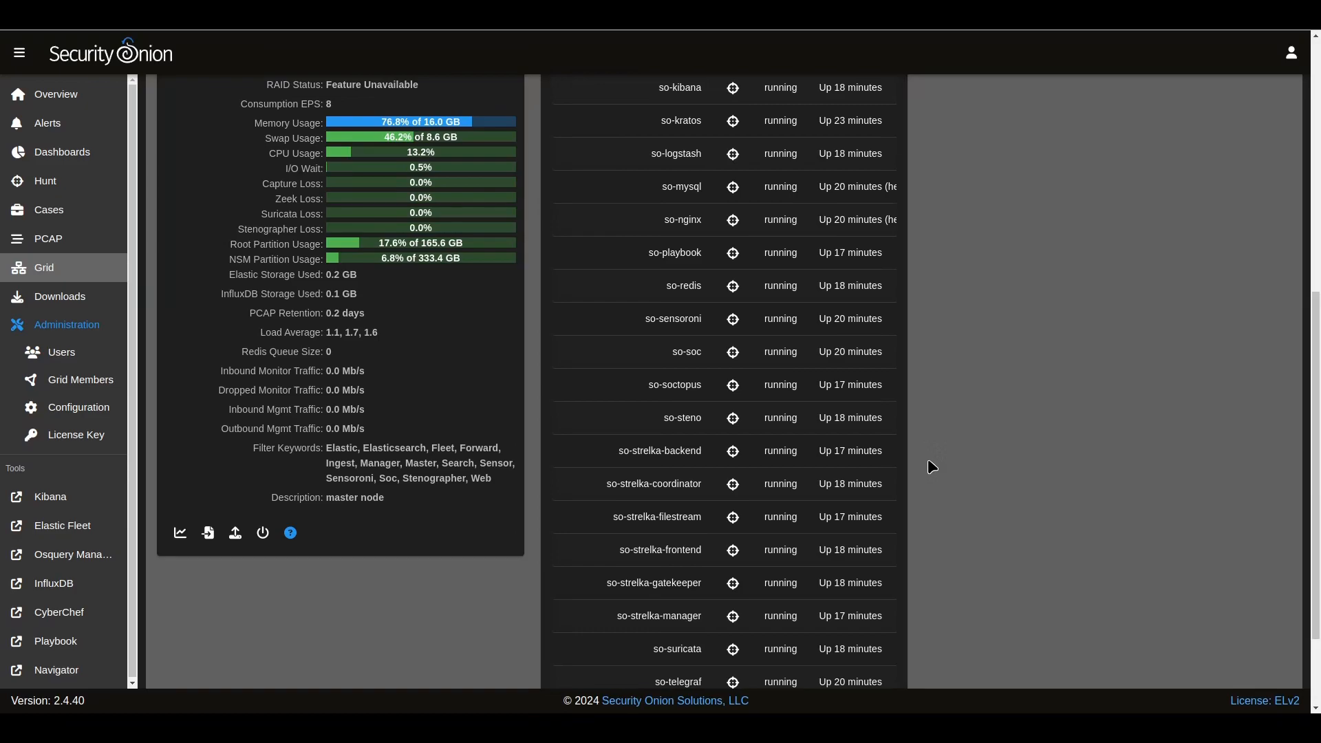
scroll(932, 468, "down", 1)
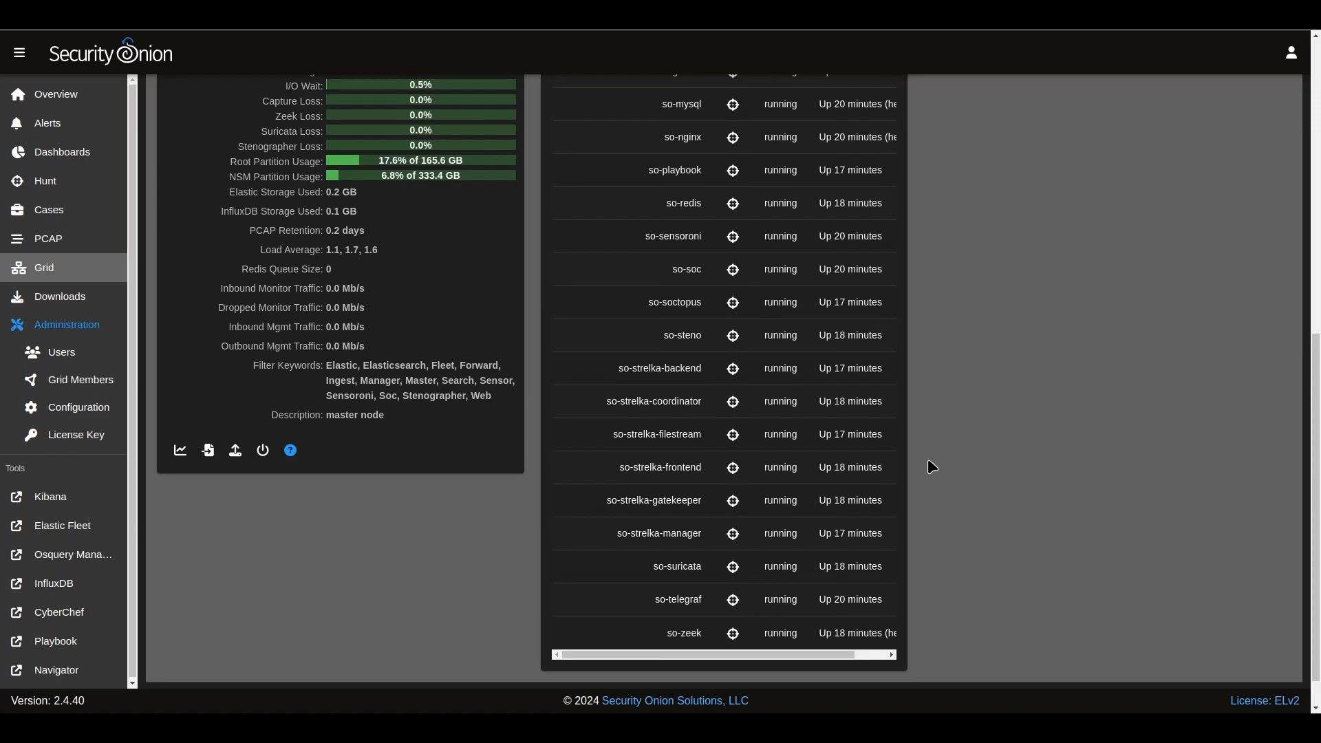
scroll(932, 467, "up", 1)
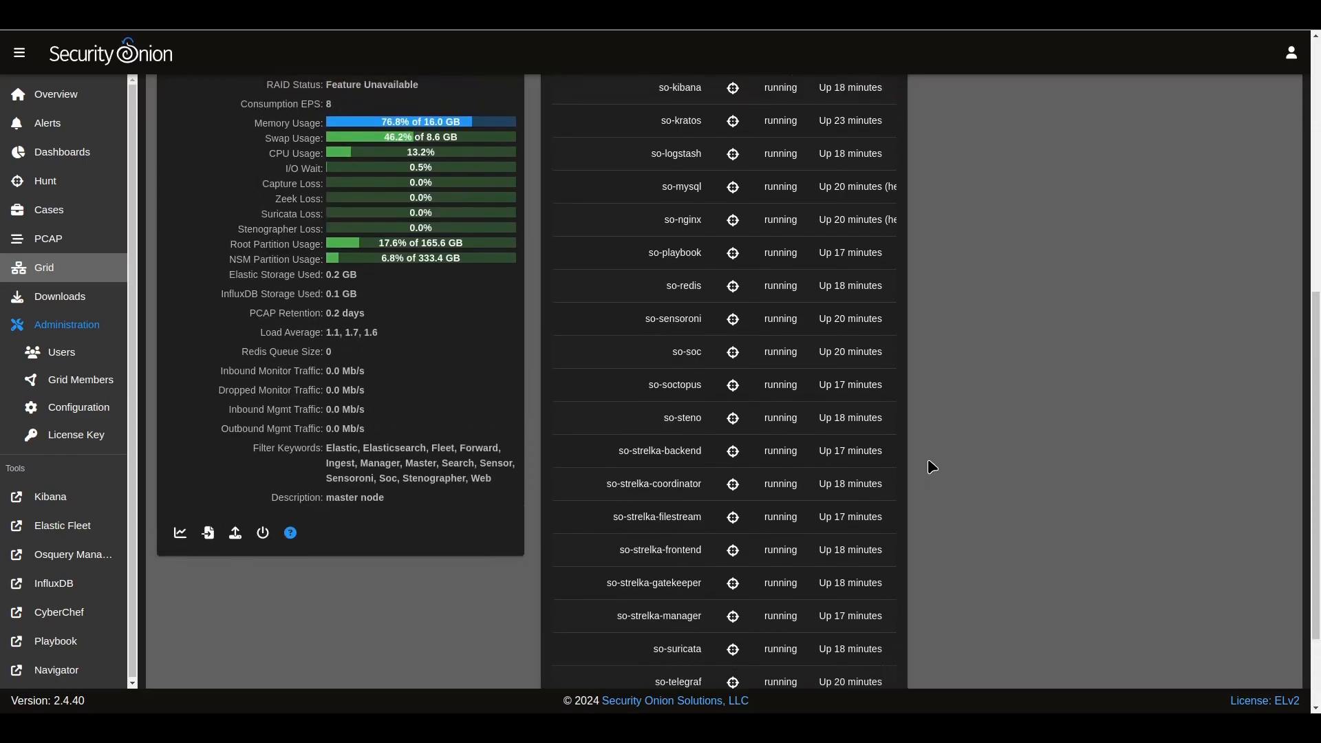
scroll(929, 461, "up", 5)
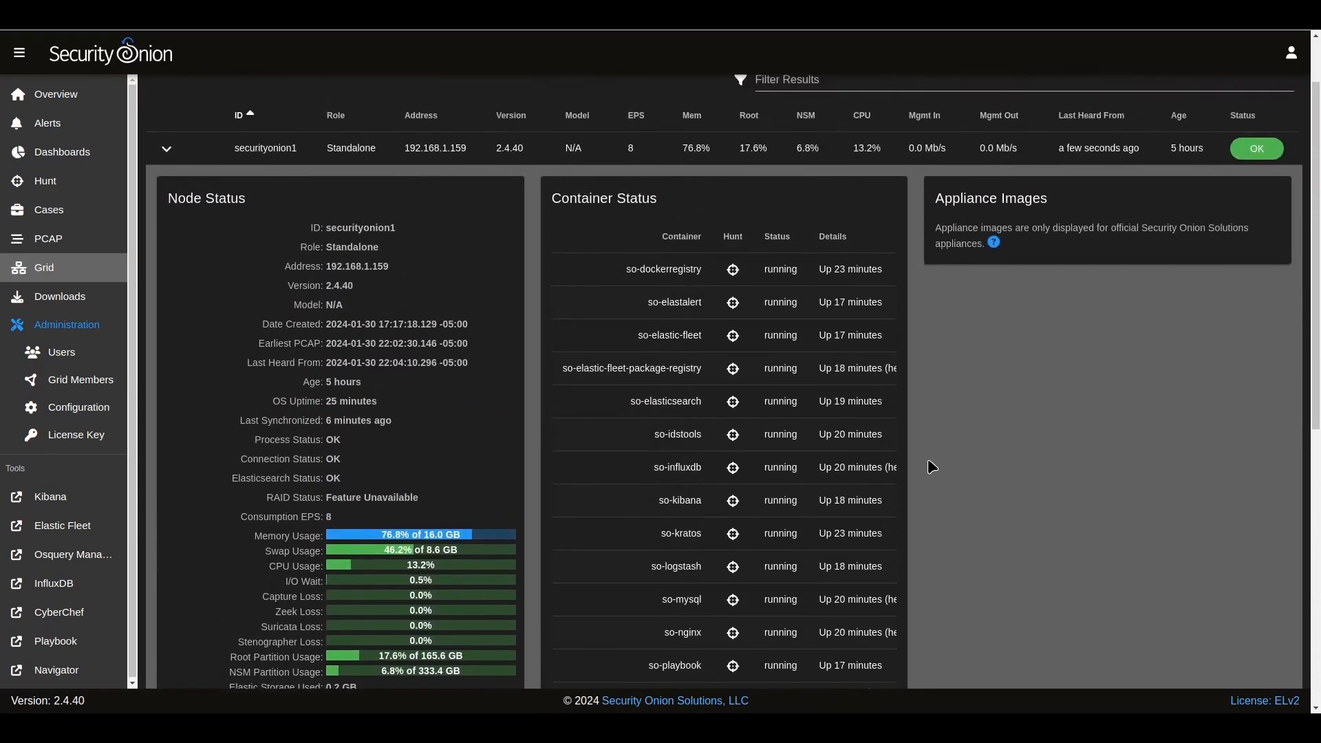
scroll(929, 457, "up", 1)
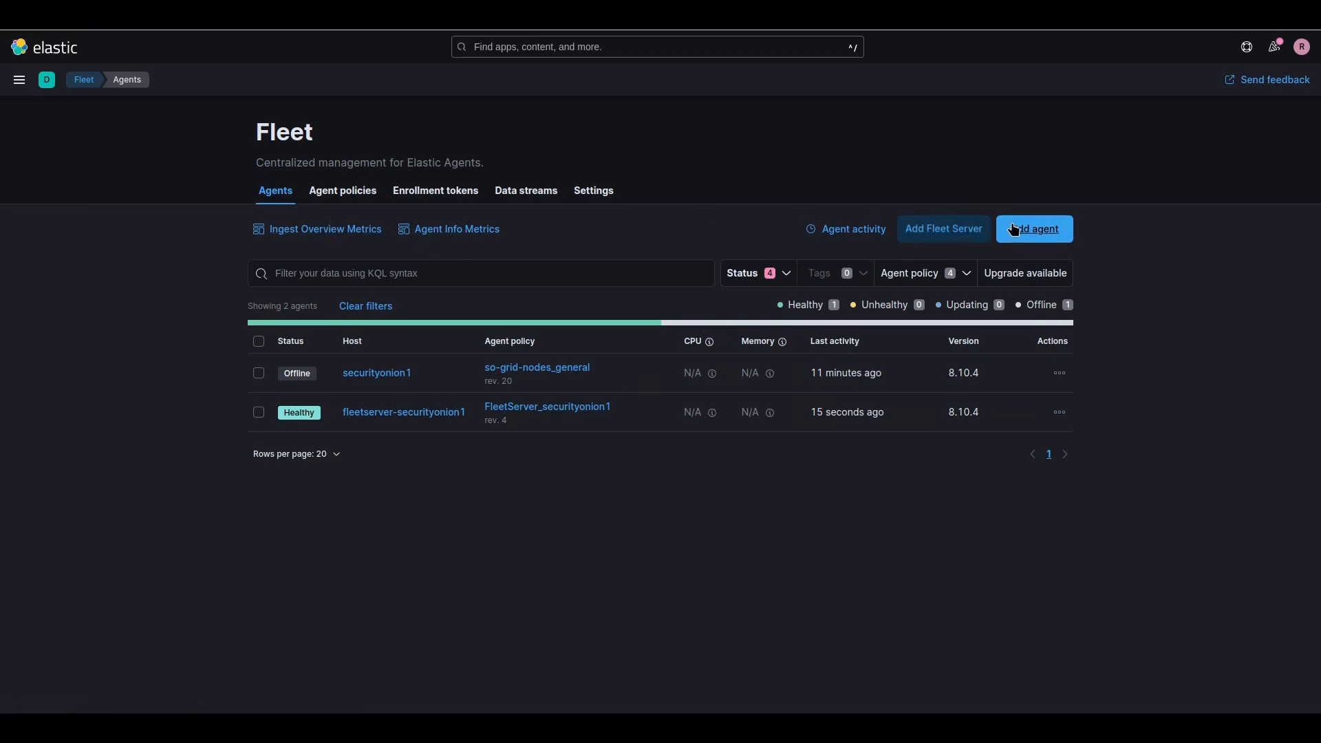
Step: Add an agent with the endpoints-initial policy and copy its Linux Tar install commands
left_click(1038, 233)
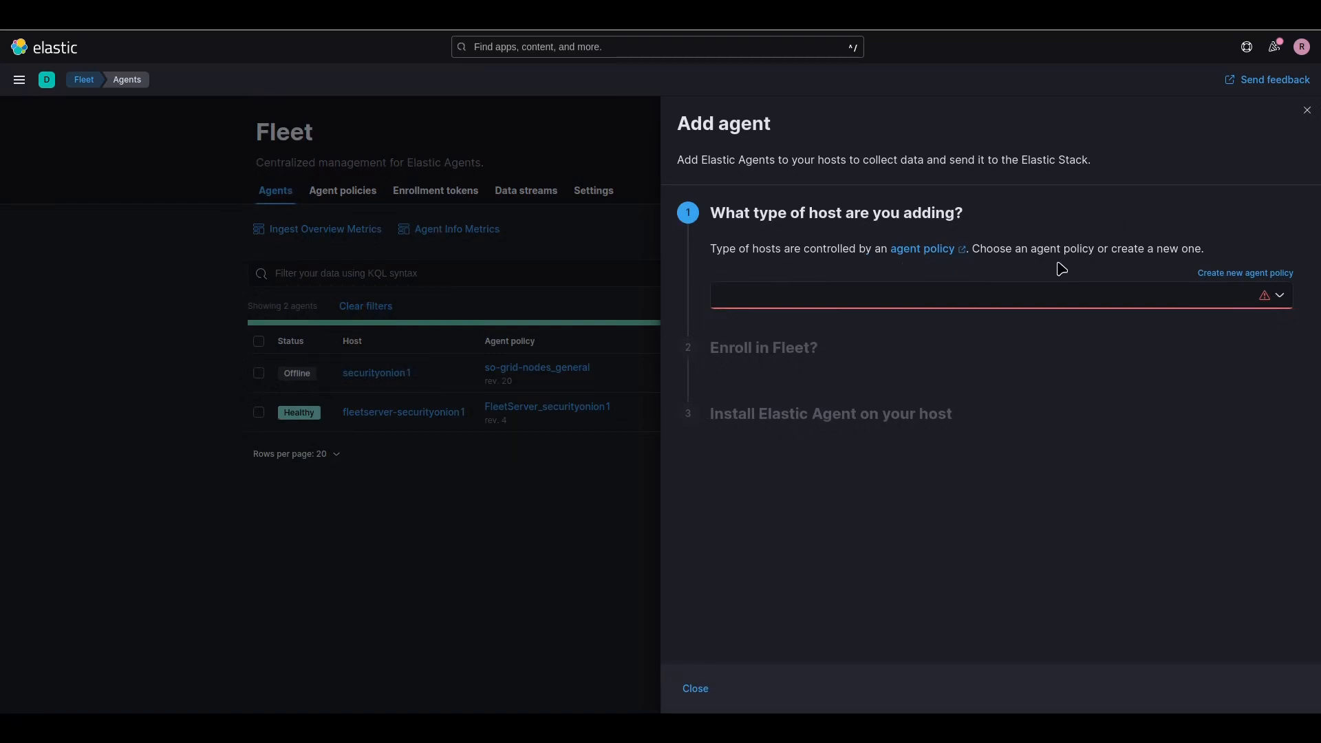
left_click(1275, 296)
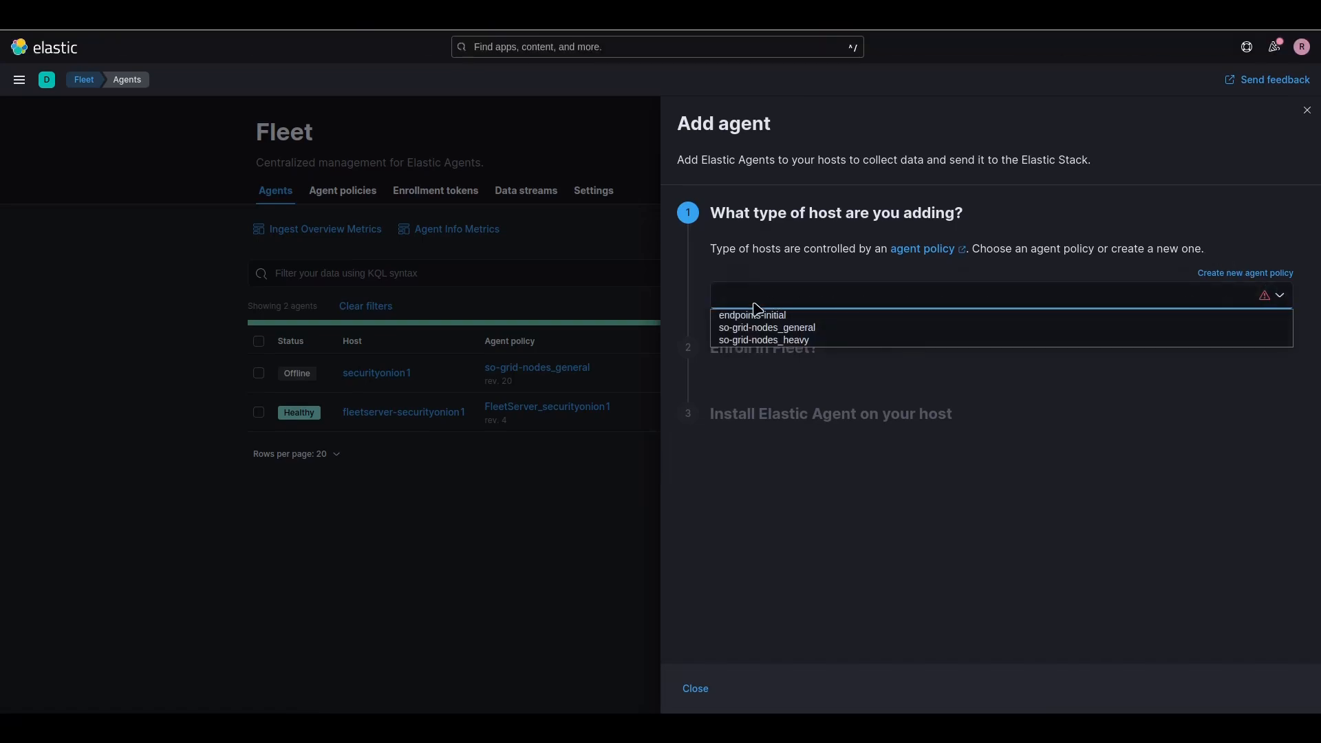
left_click(789, 318)
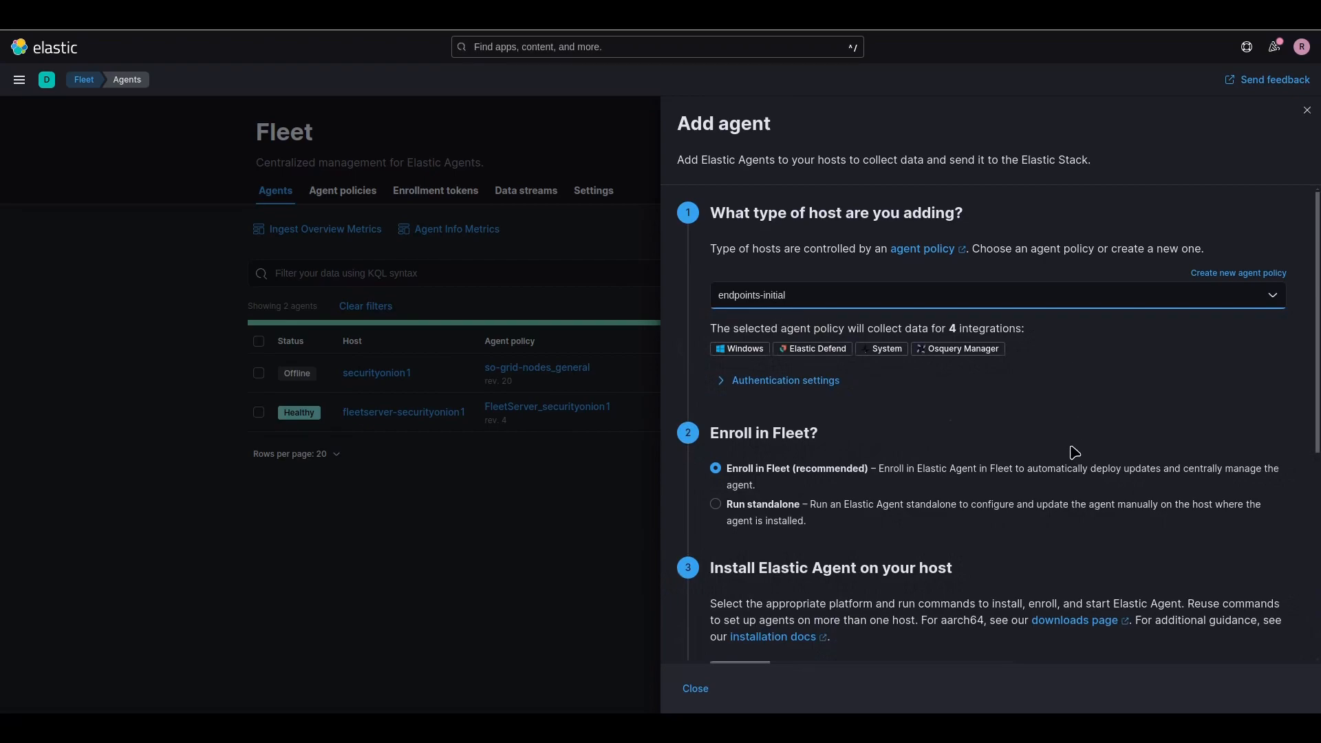
scroll(1143, 429, "down", 4)
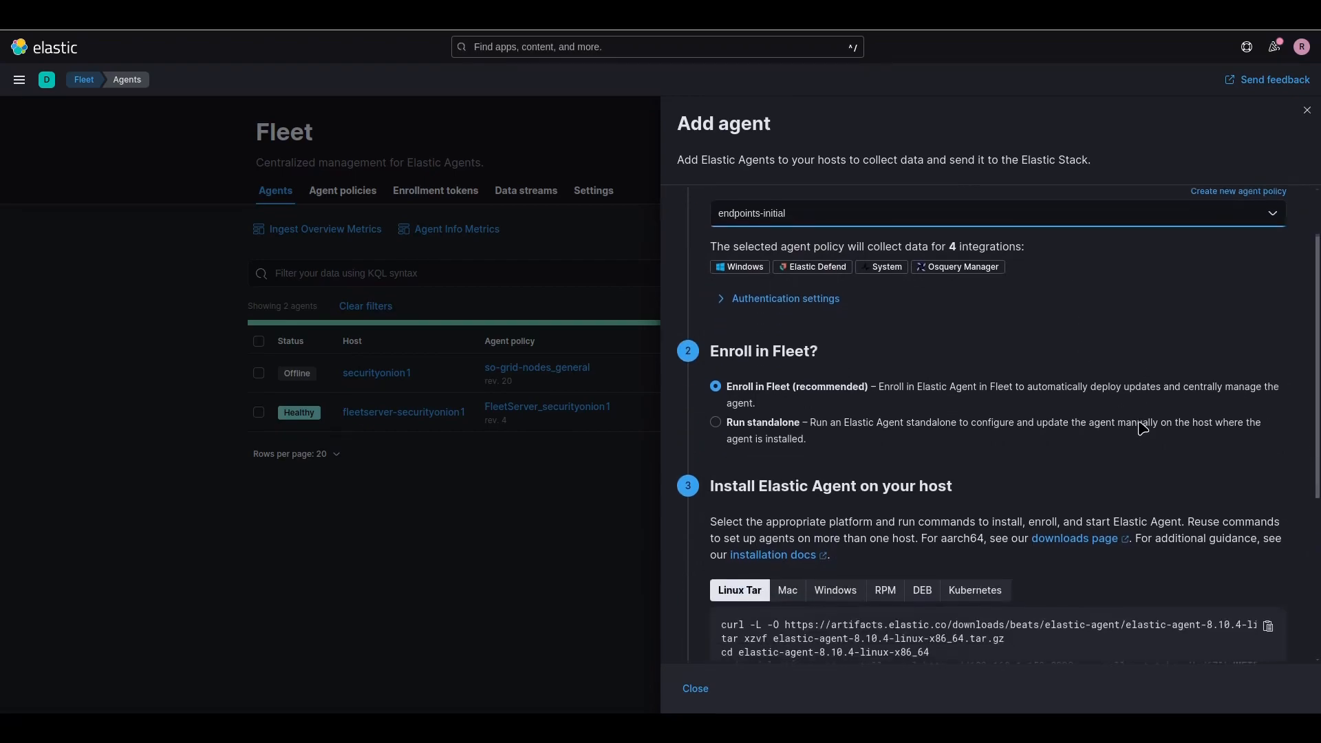
scroll(1140, 428, "up", 2)
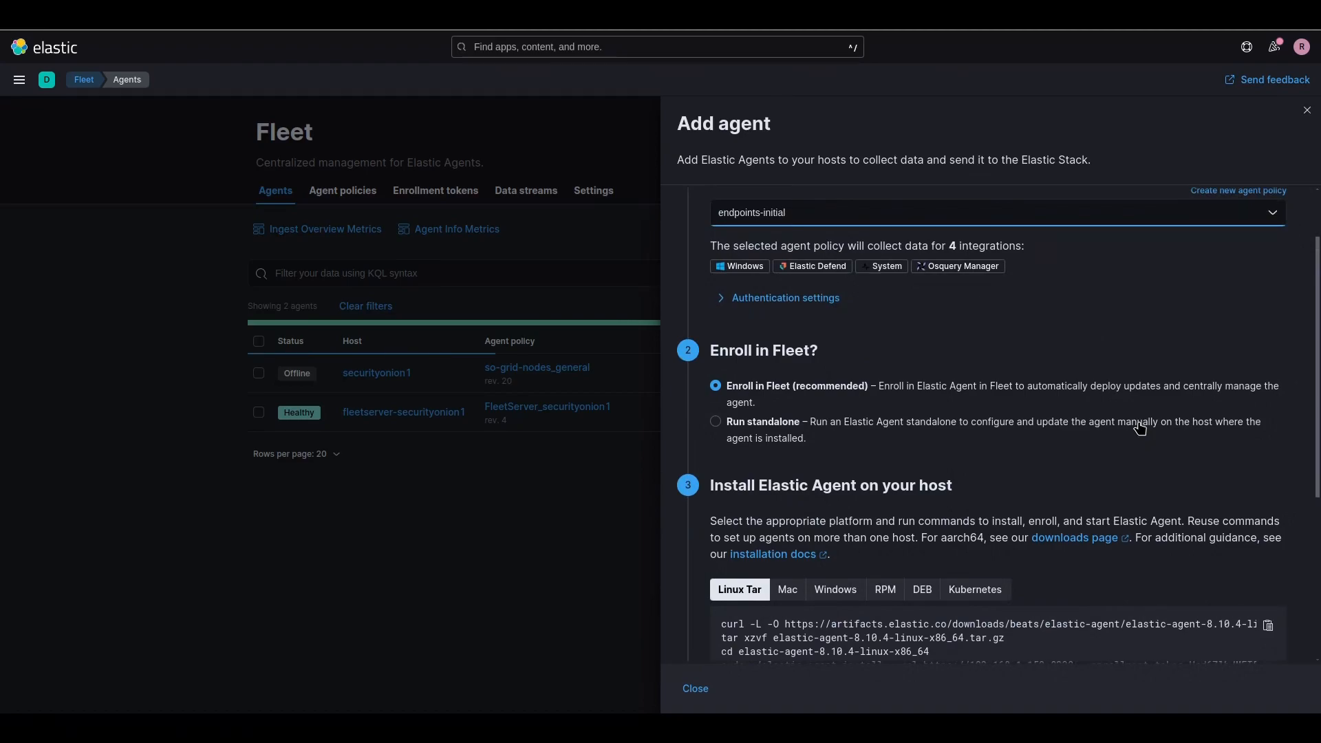
scroll(1141, 429, "down", 4)
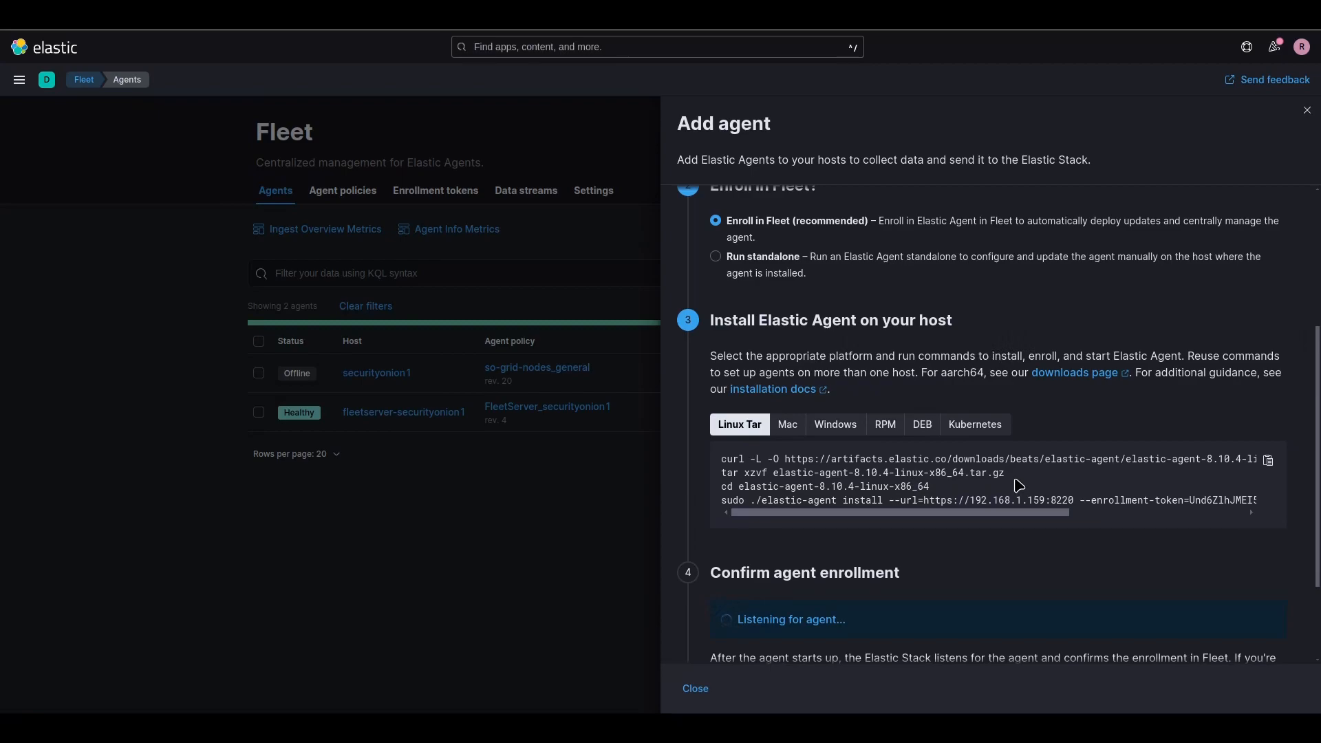
scroll(1019, 485, "down", 1)
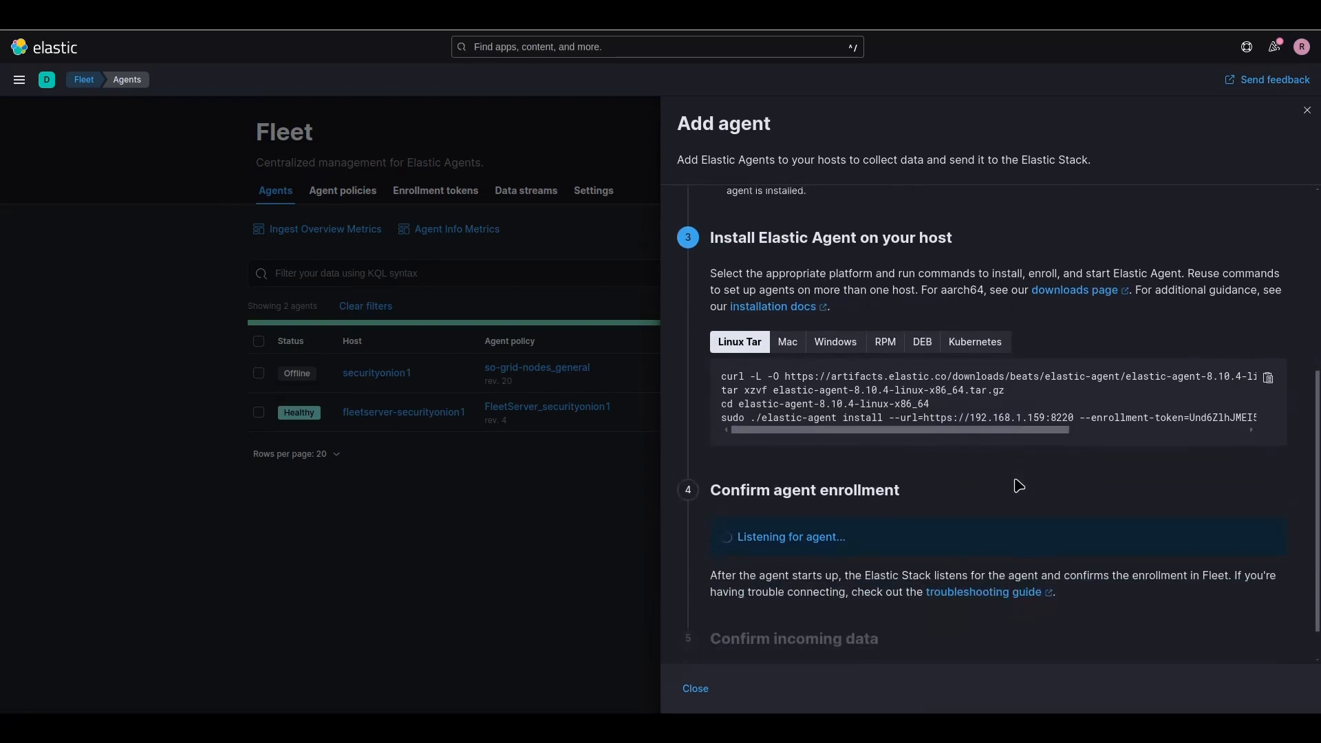
left_click_drag(724, 385, 1185, 389)
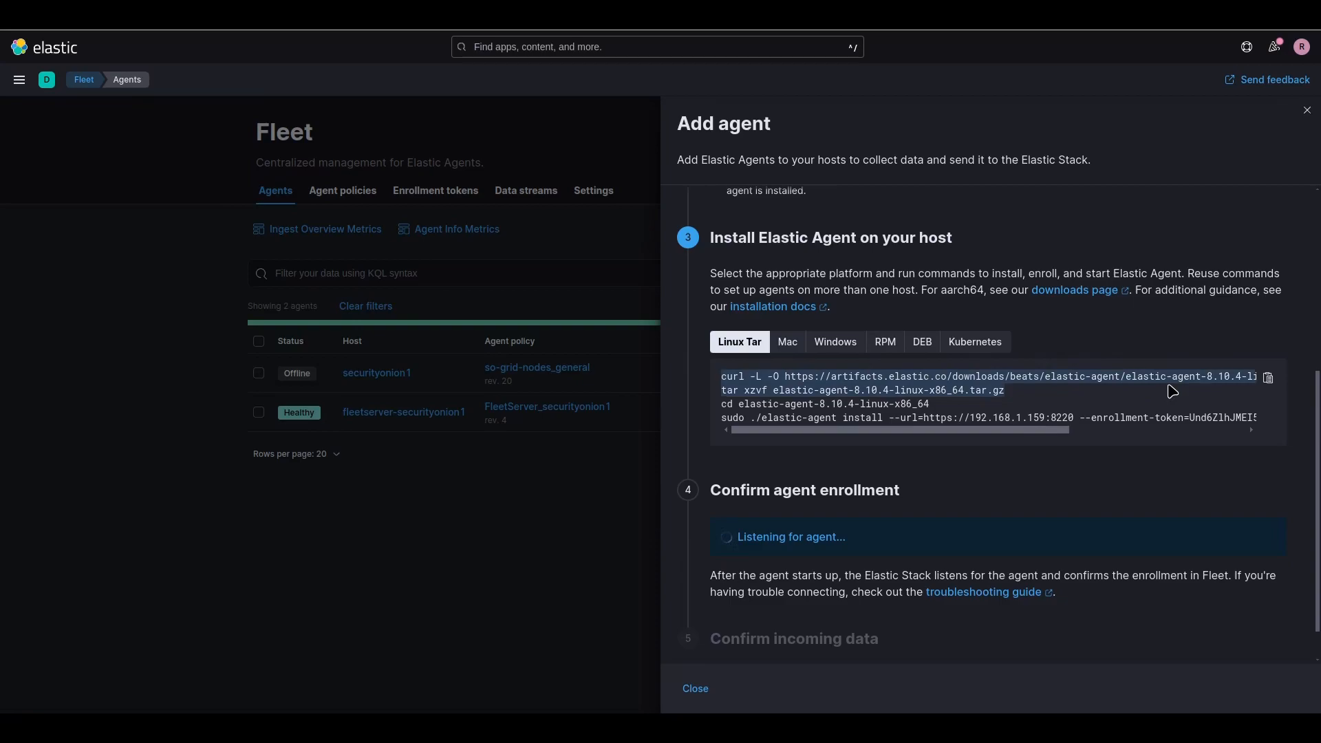
left_click(1268, 377)
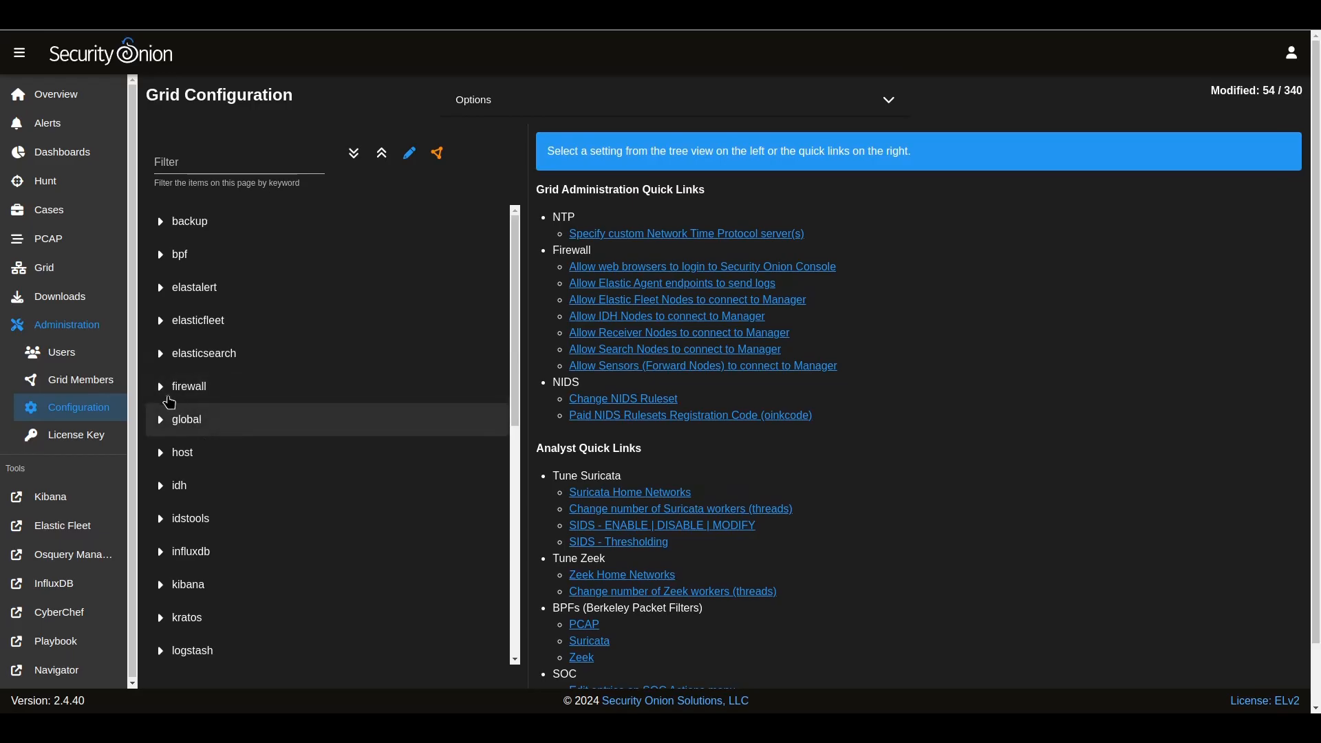
Step: Add 192.168.1.101 to the fleet firewall hostgroup and save it
left_click(160, 387)
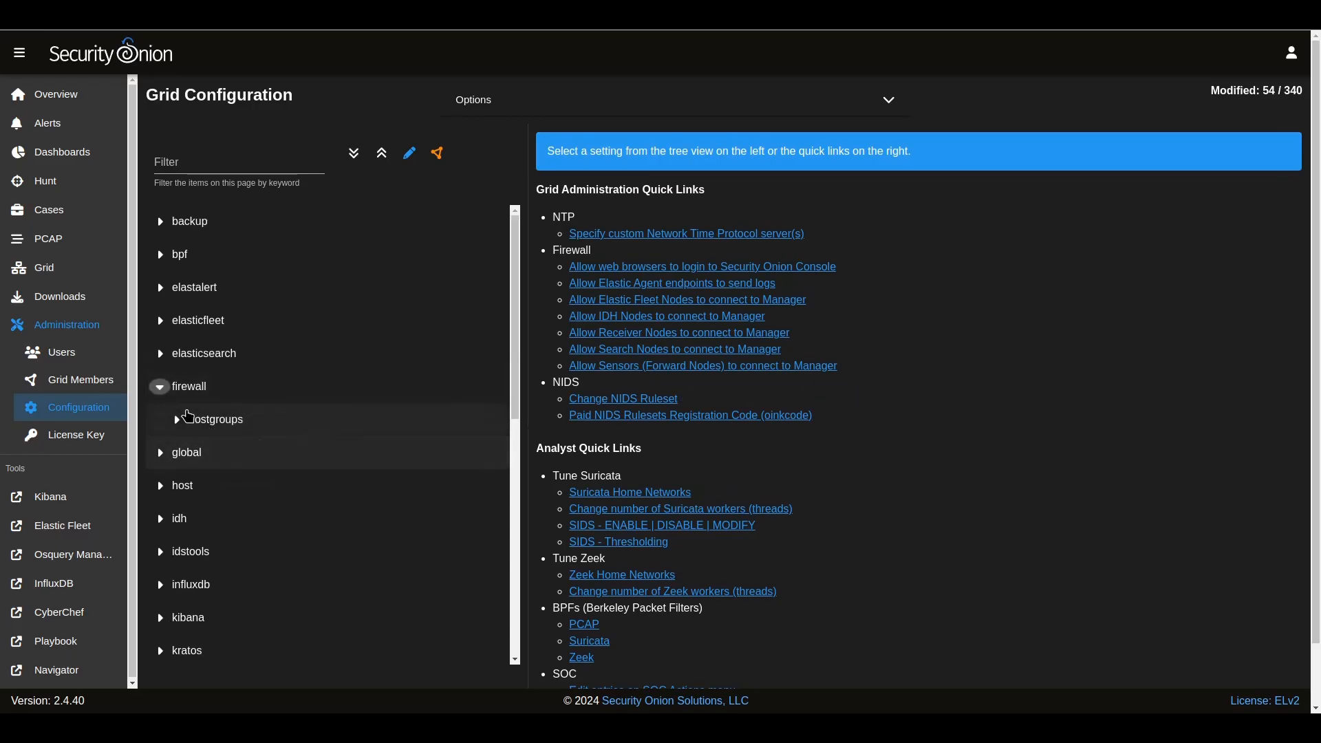
left_click(178, 419)
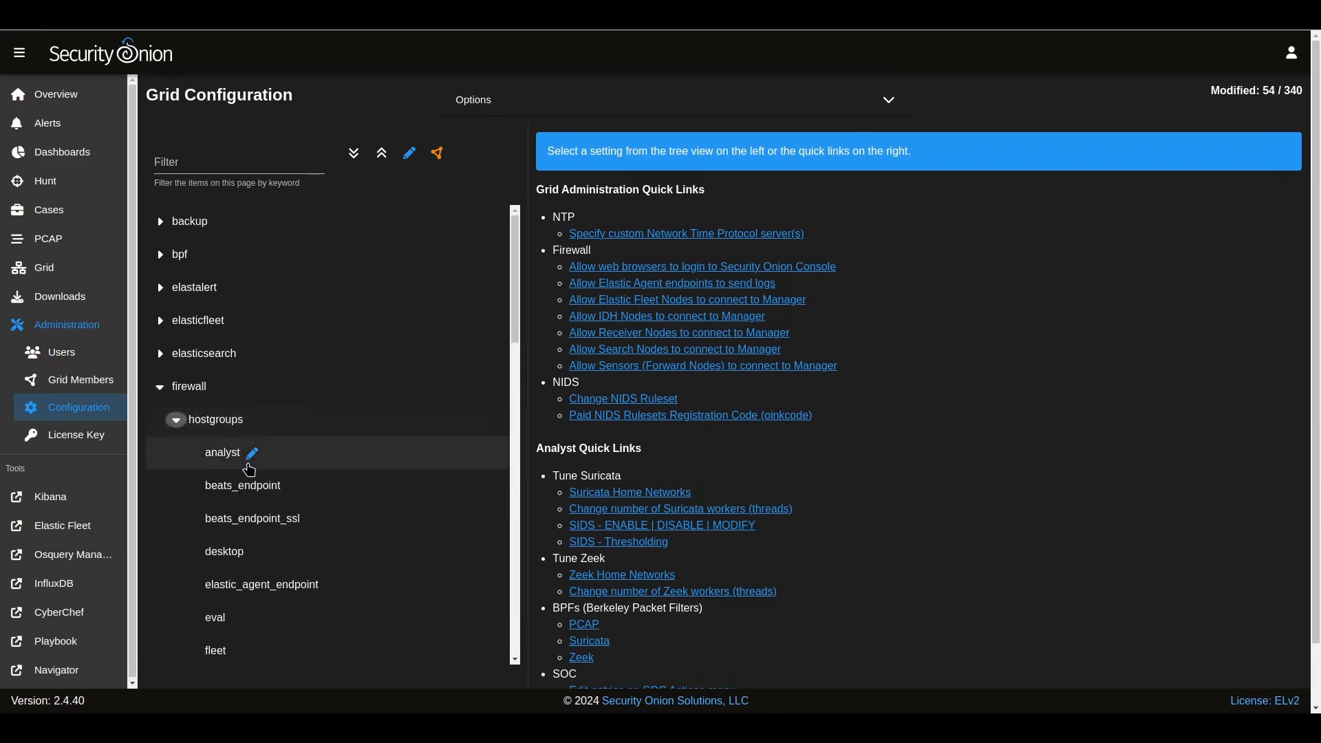
scroll(387, 523, "down", 1)
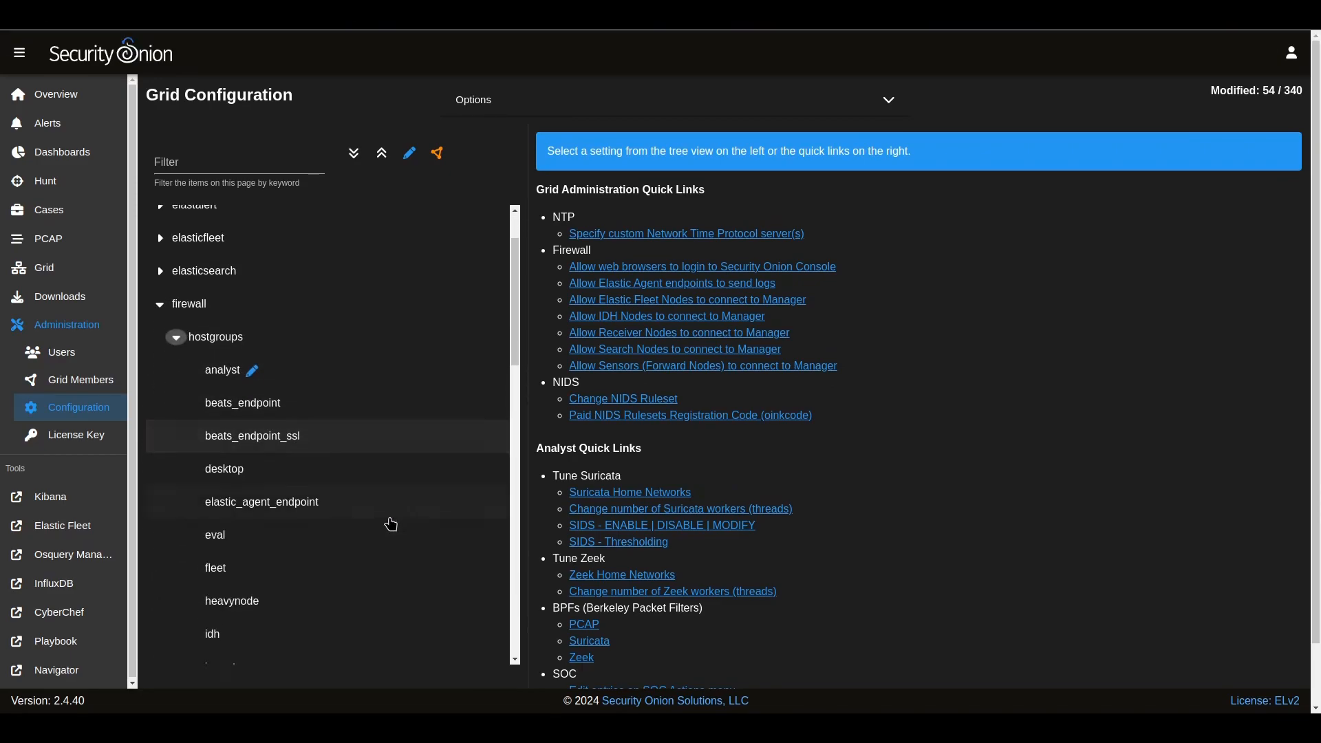
scroll(390, 524, "down", 1)
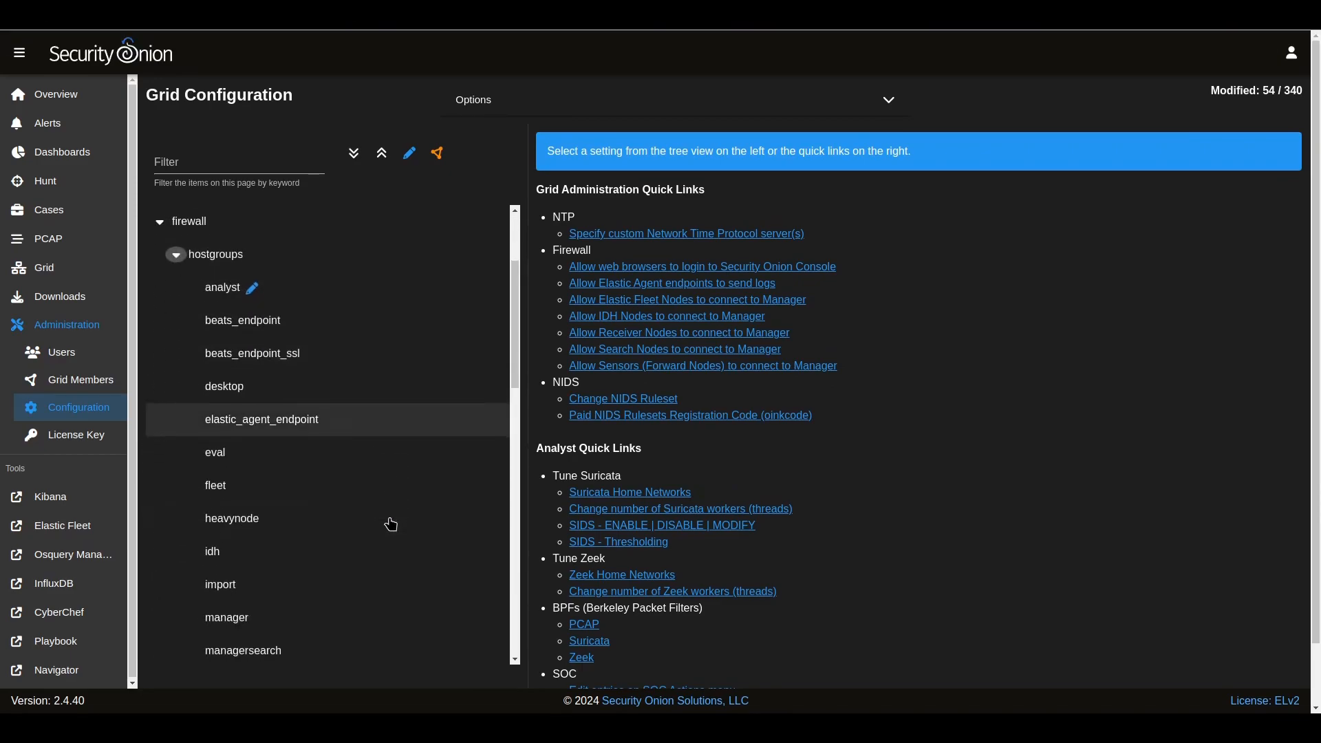
left_click(283, 497)
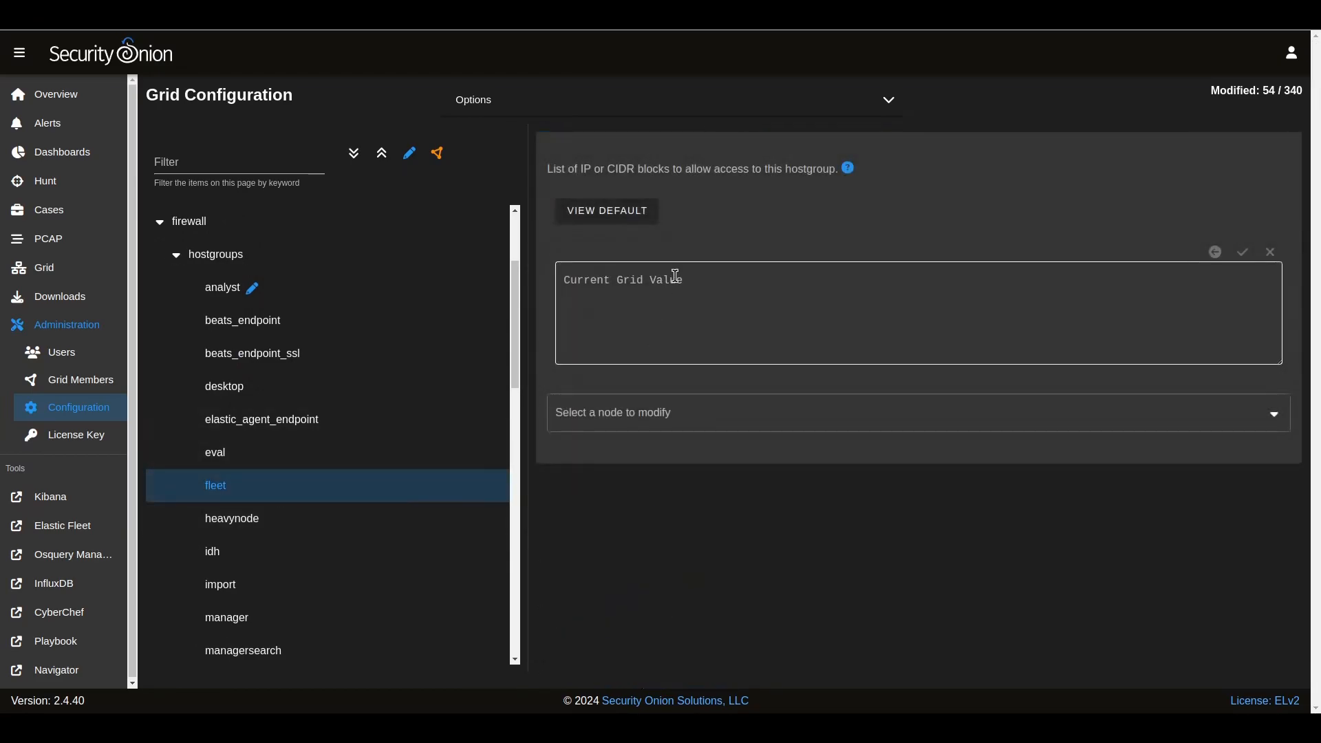
left_click(676, 276)
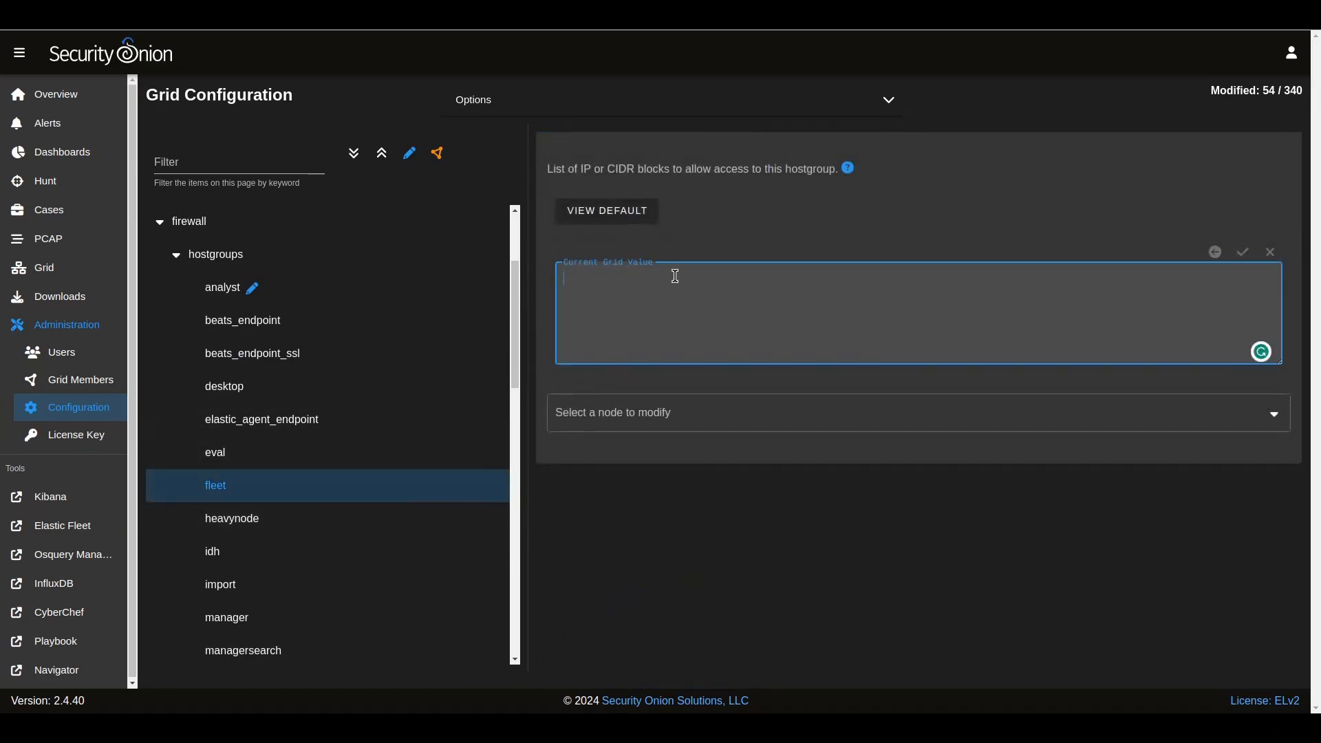
type("129")
key("BackSpace")
key("BackSpace")
key("BackSpace")
key("BackSpace")
type("192.168.1.101")
left_click(1246, 255)
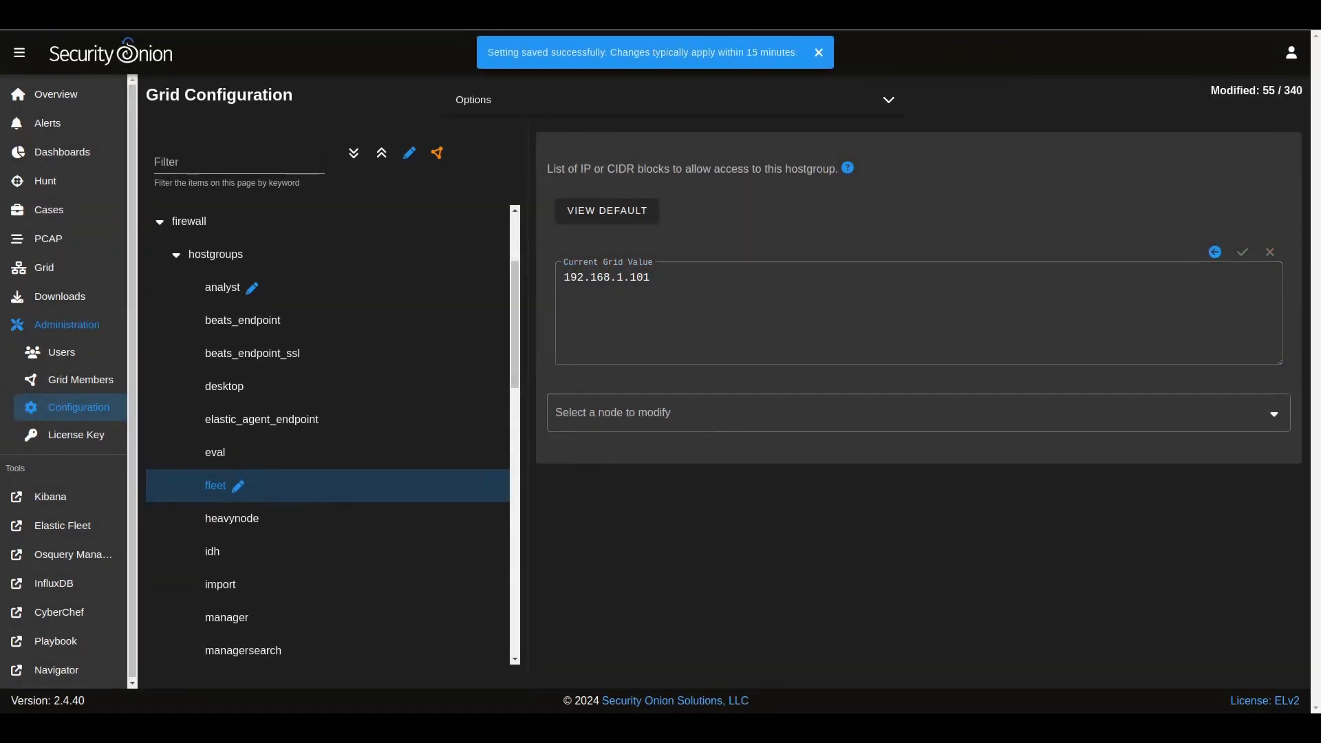
left_click(1274, 415)
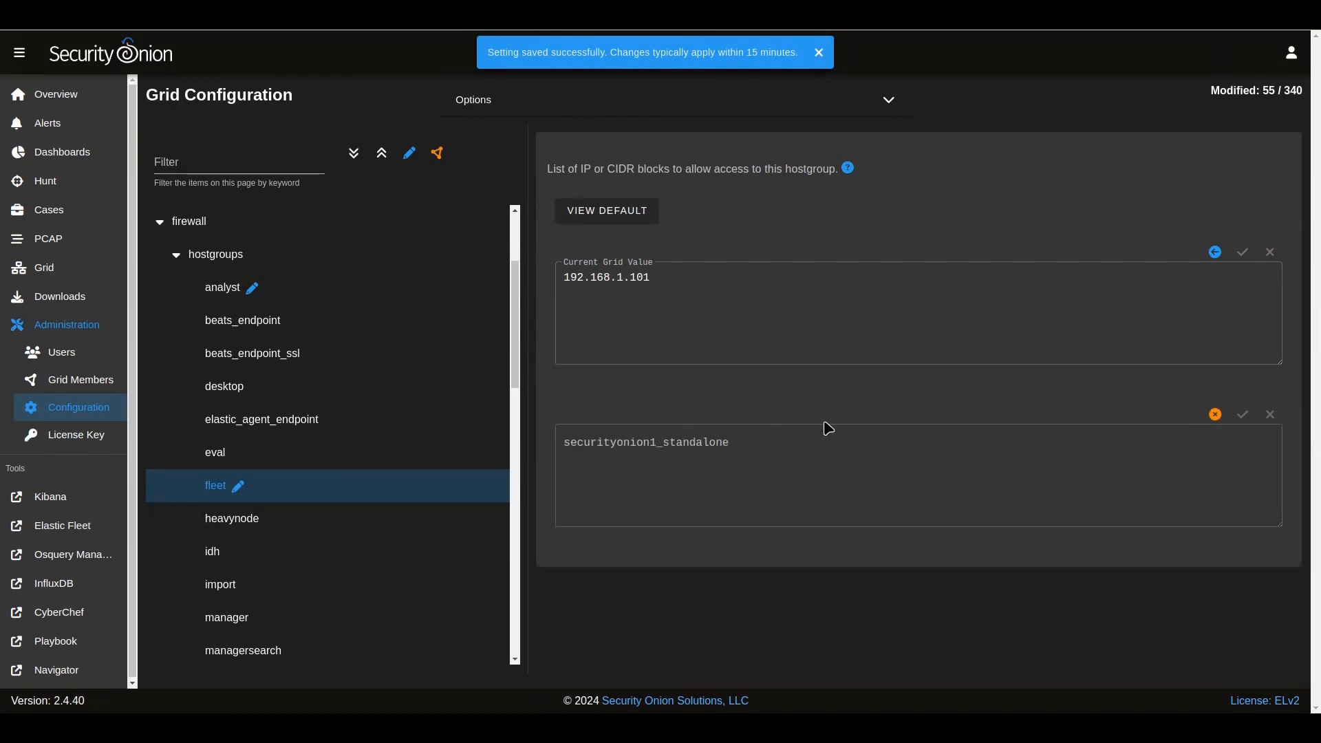
Step: Add 192.168.1.101 to the elastic_agent_endpoint hostgroup, save, and paste the agent install command in the terminal
left_click(397, 349)
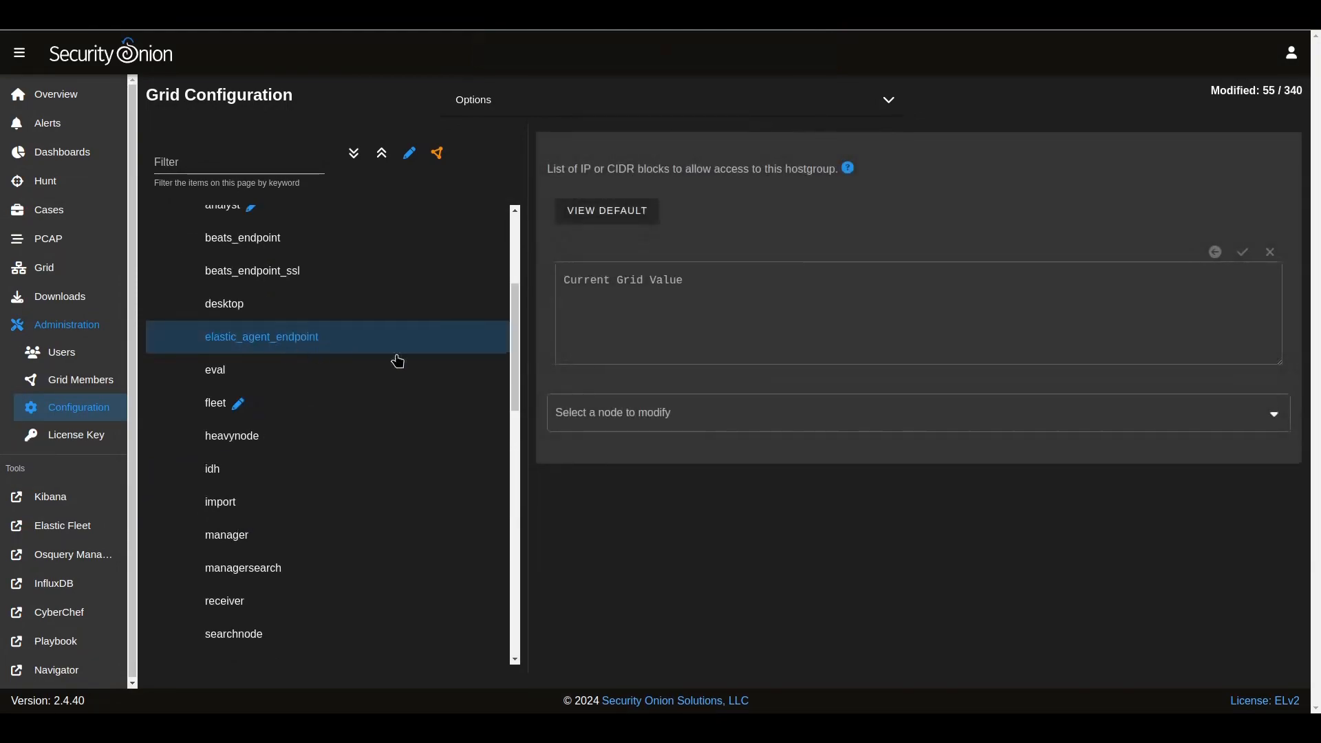
left_click(686, 287)
type("192.168.1.")
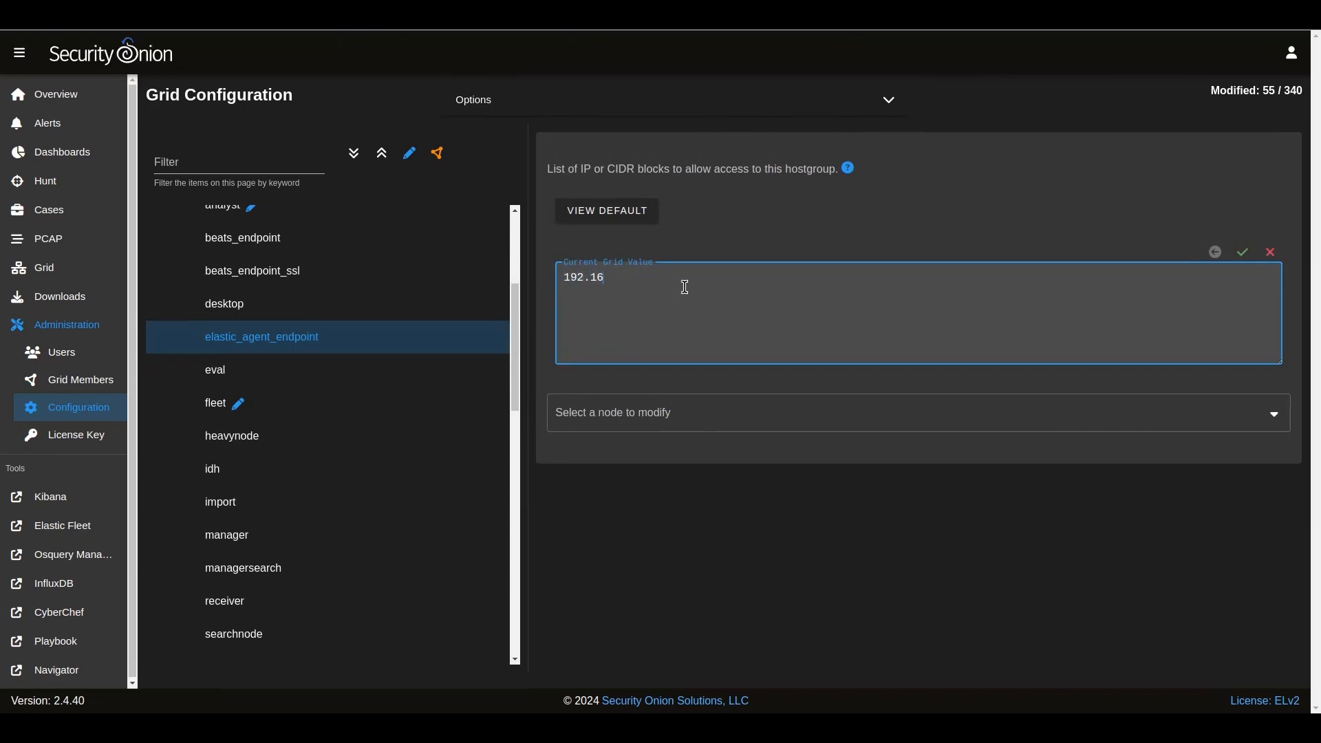
type("101")
left_click(1243, 254)
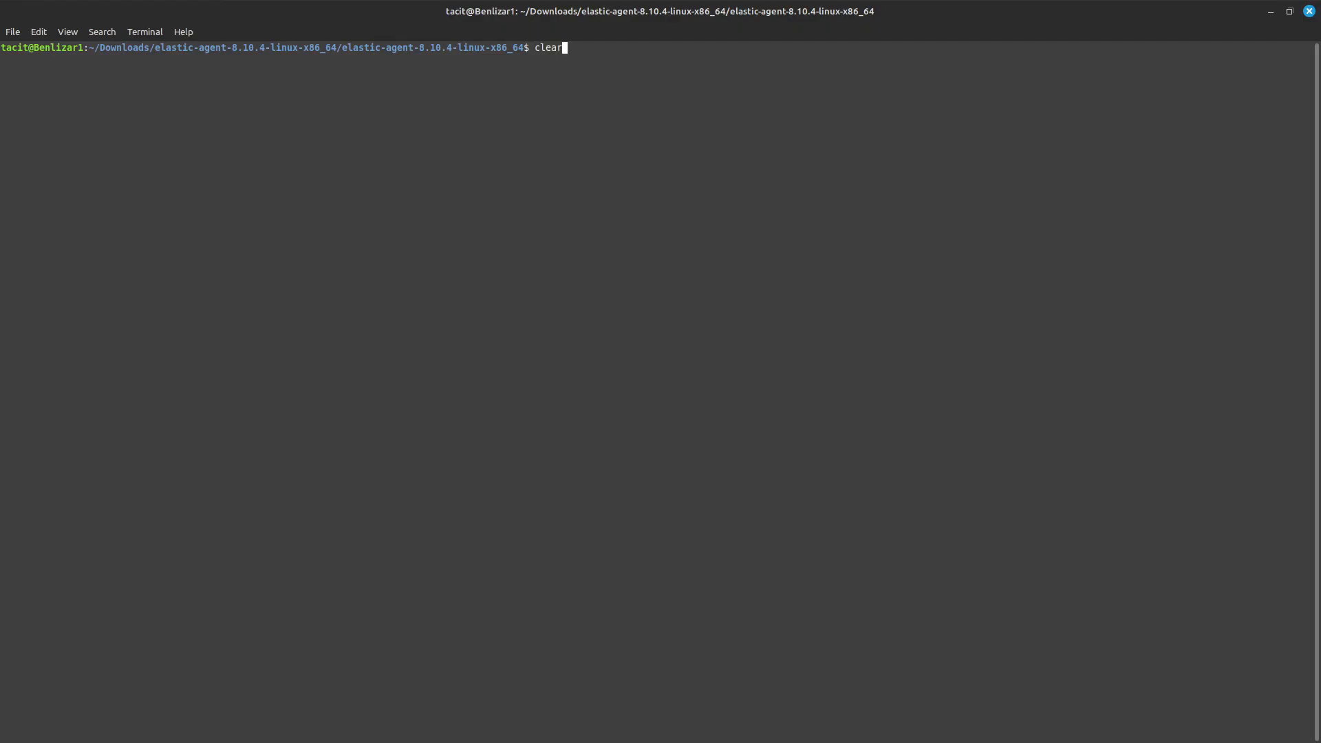
key("ctrl+shift+v")
key("Left")
key("Left")
key("Left")
key("Left")
key("Left")
key("Left")
key("Left")
key("Left")
key("Left")
key("Left")
key("Left")
key("Left")
key("Left")
key("Left")
key("Left")
key("Left")
key("Left")
key("Left")
key("Left")
key("Left")
key("Left")
key("Left")
key("Left")
key("Left")
key("Left")
key("Left")
key("Left")
key("Left")
key("Left")
key("Left")
key("Left")
key("Left")
Step: Add --insecure after install in the elastic-agent command, run it, and confirm with Y
key("Home")
key("Right")
key("Right")
key("Right")
key("Right")
key("Right")
key("Right")
key("Right")
key("Right")
key("Right")
key("Right")
key("Right")
key("Right")
key("Right")
key("Right")
key("Right")
key("Right")
key("Right")
key("Right")
key("Right")
key("Right")
key("Right")
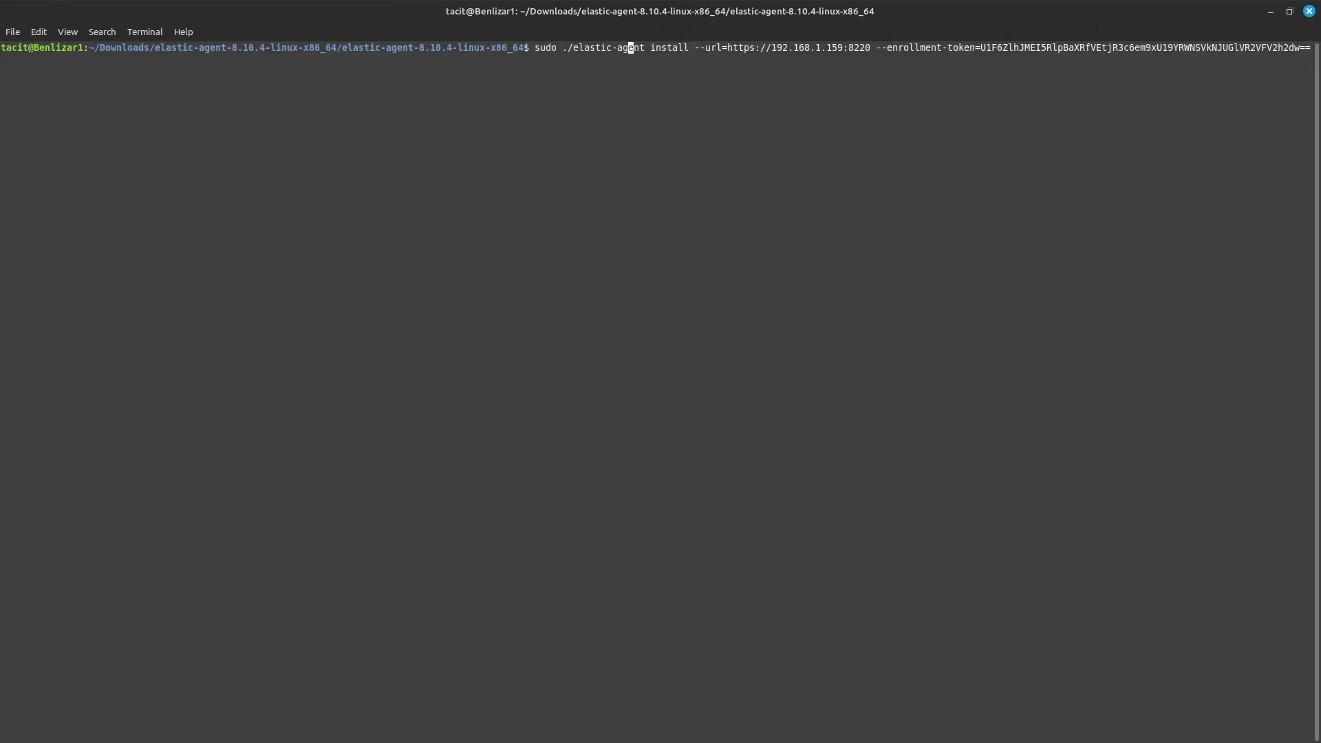
key("Right")
type("--ins")
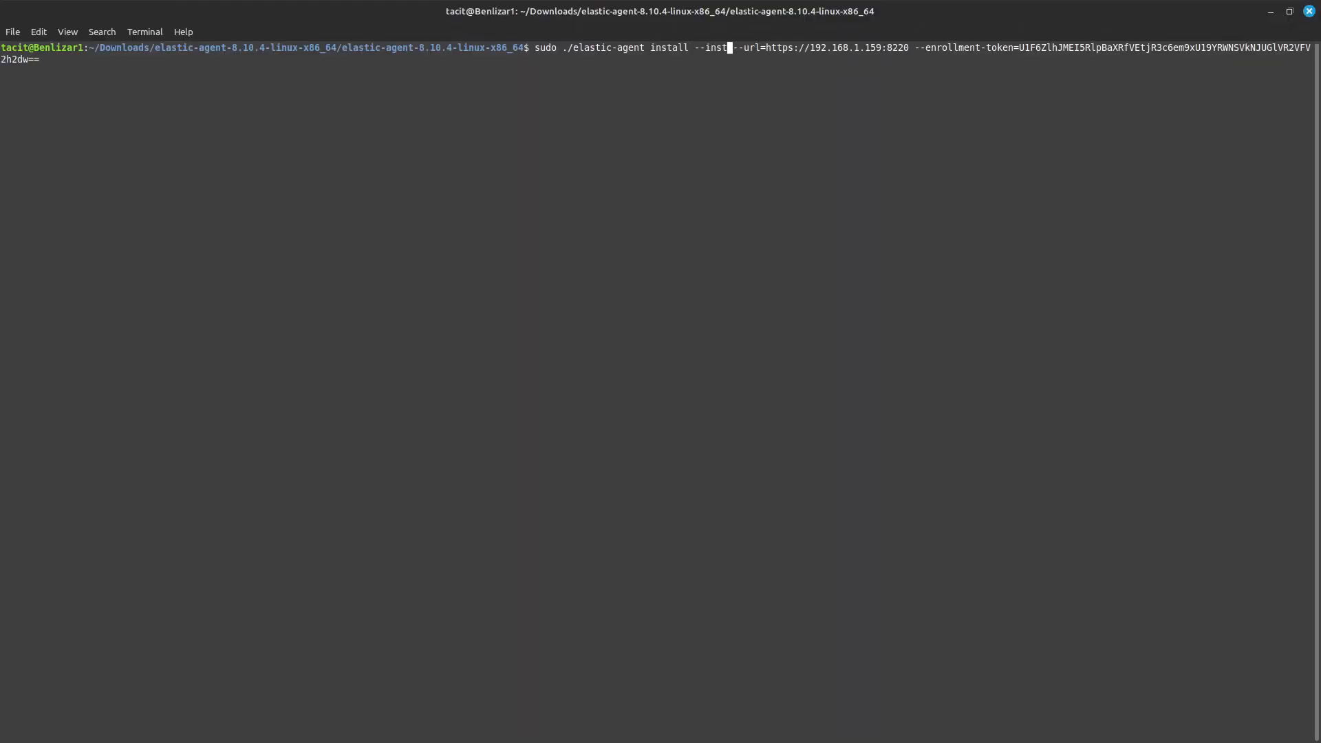
type("ecure")
key("Return")
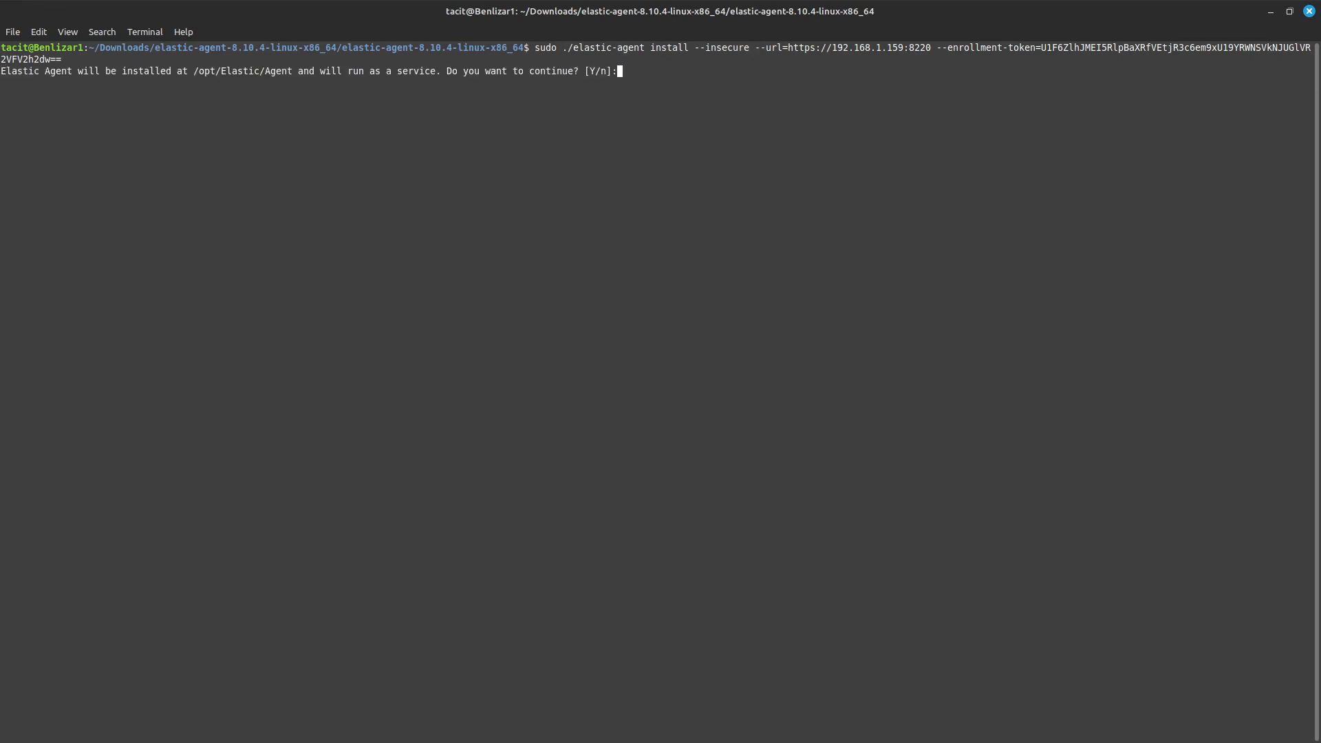
type("Y")
key("Return")
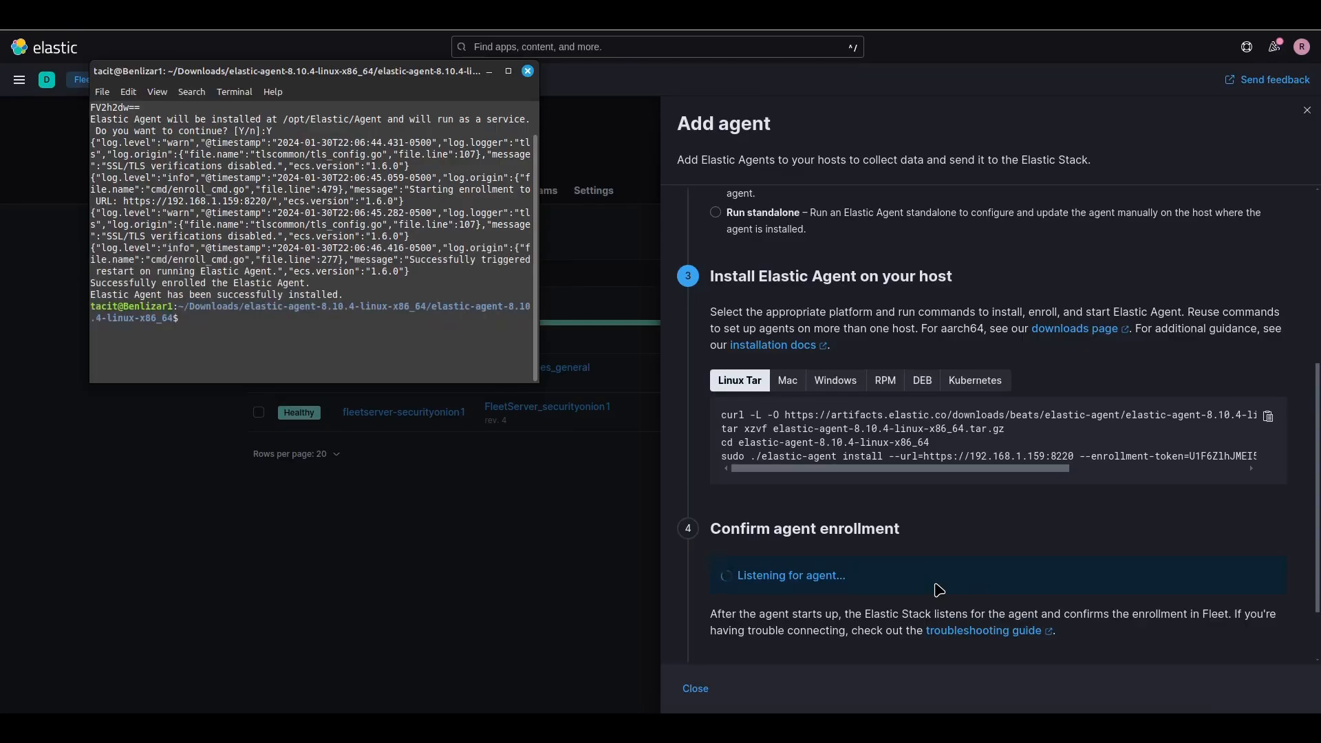
Step: Close the terminal, confirm the new agent shows Healthy in Fleet, and view its details
left_click(947, 565)
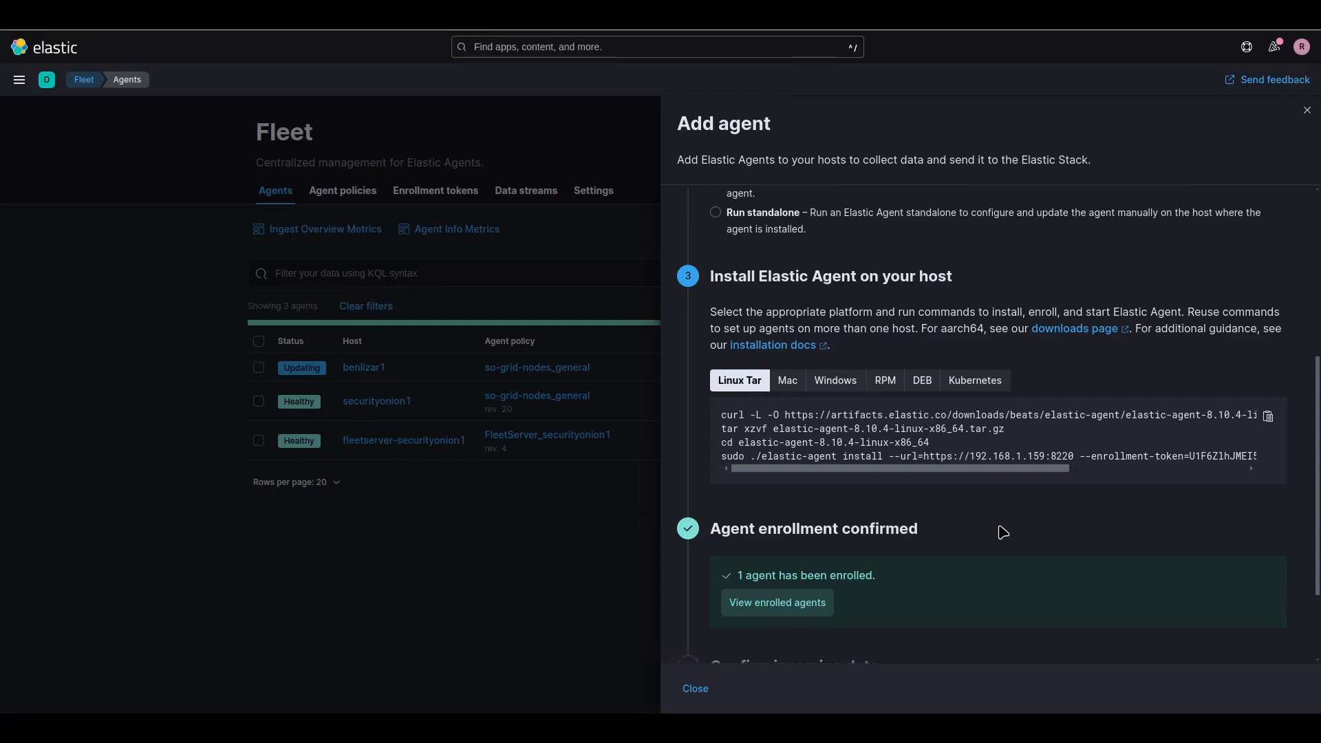
scroll(1070, 473, "down", 2)
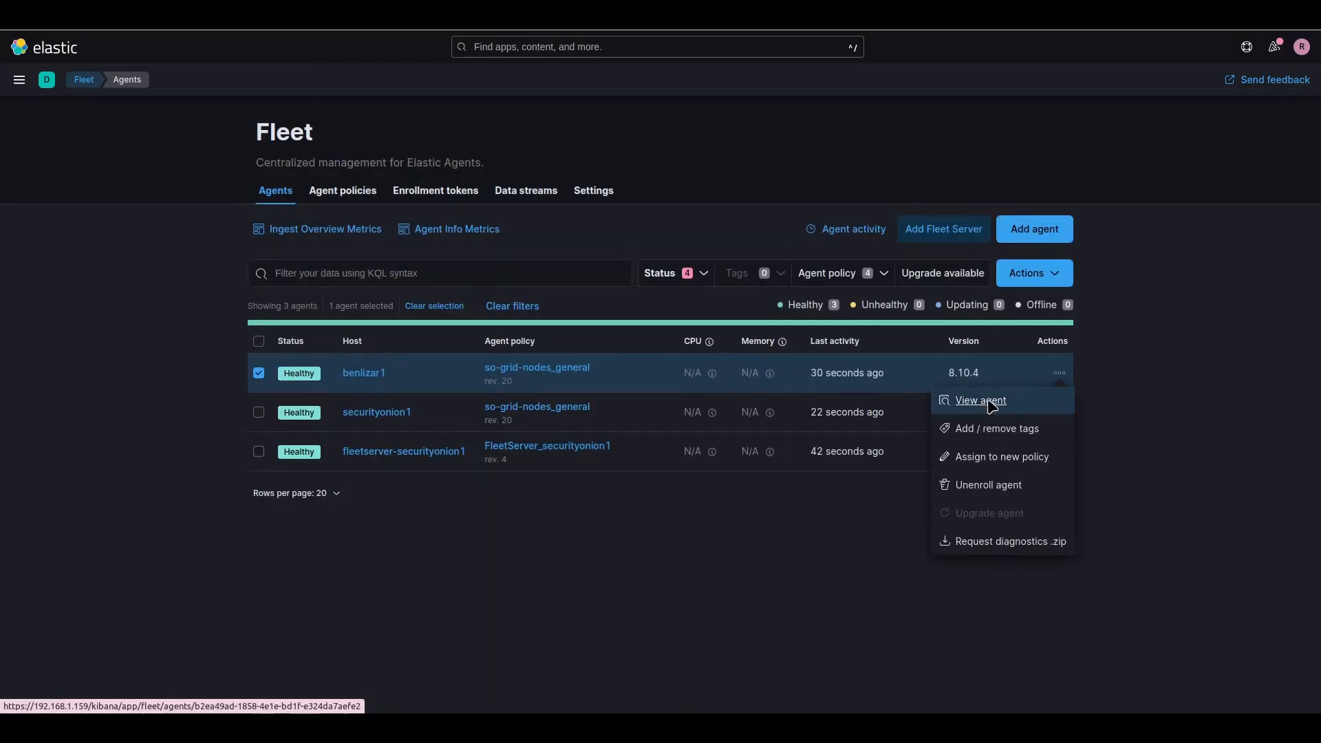
left_click(977, 362)
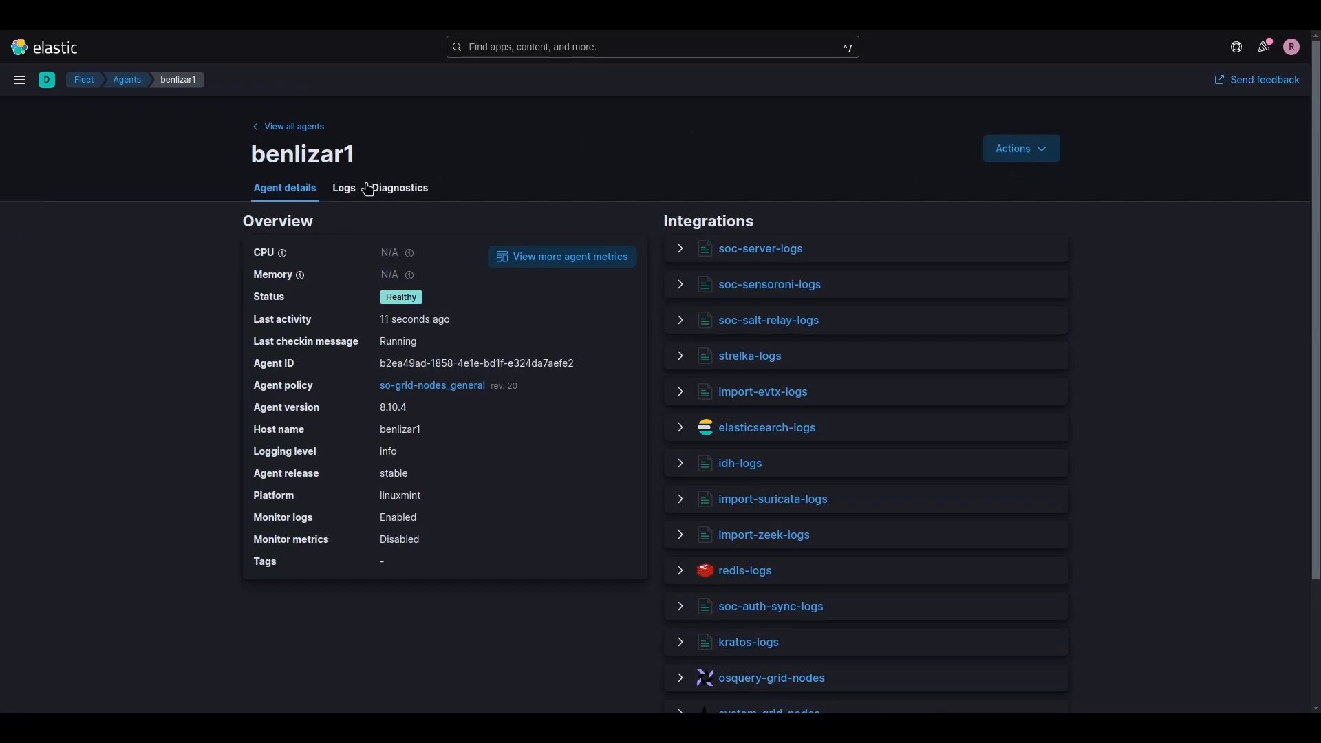
Step: Scroll benlizar1's agent logs back to the earliest entries, then bring up the Kali VM console
left_click(344, 190)
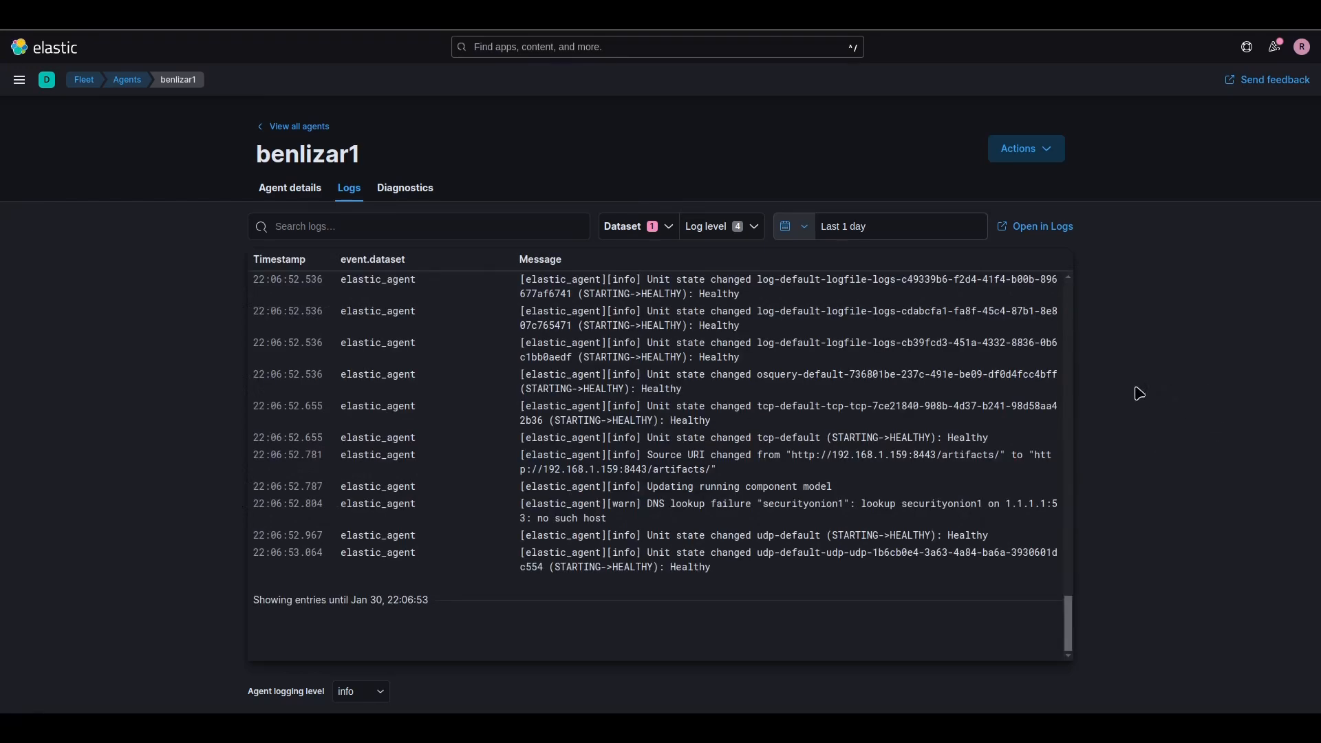
scroll(929, 434, "up", 10)
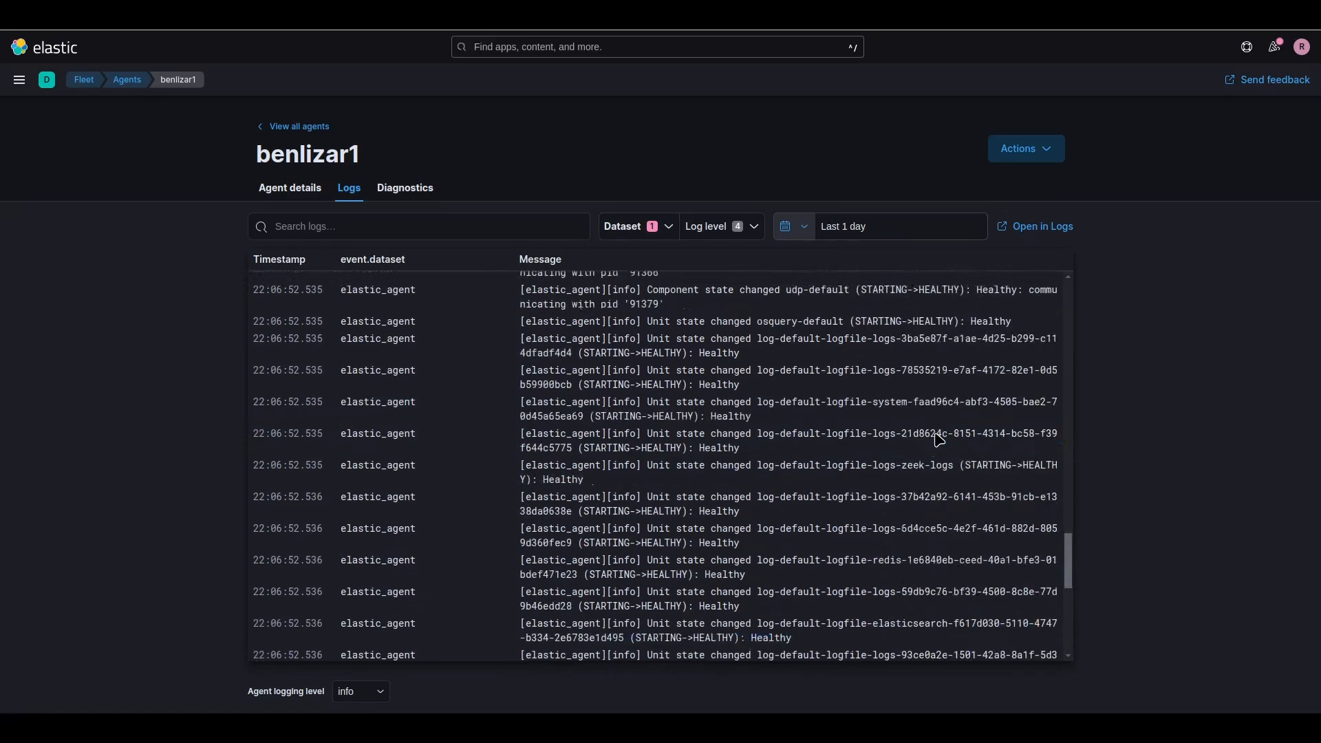
scroll(935, 432, "up", 10)
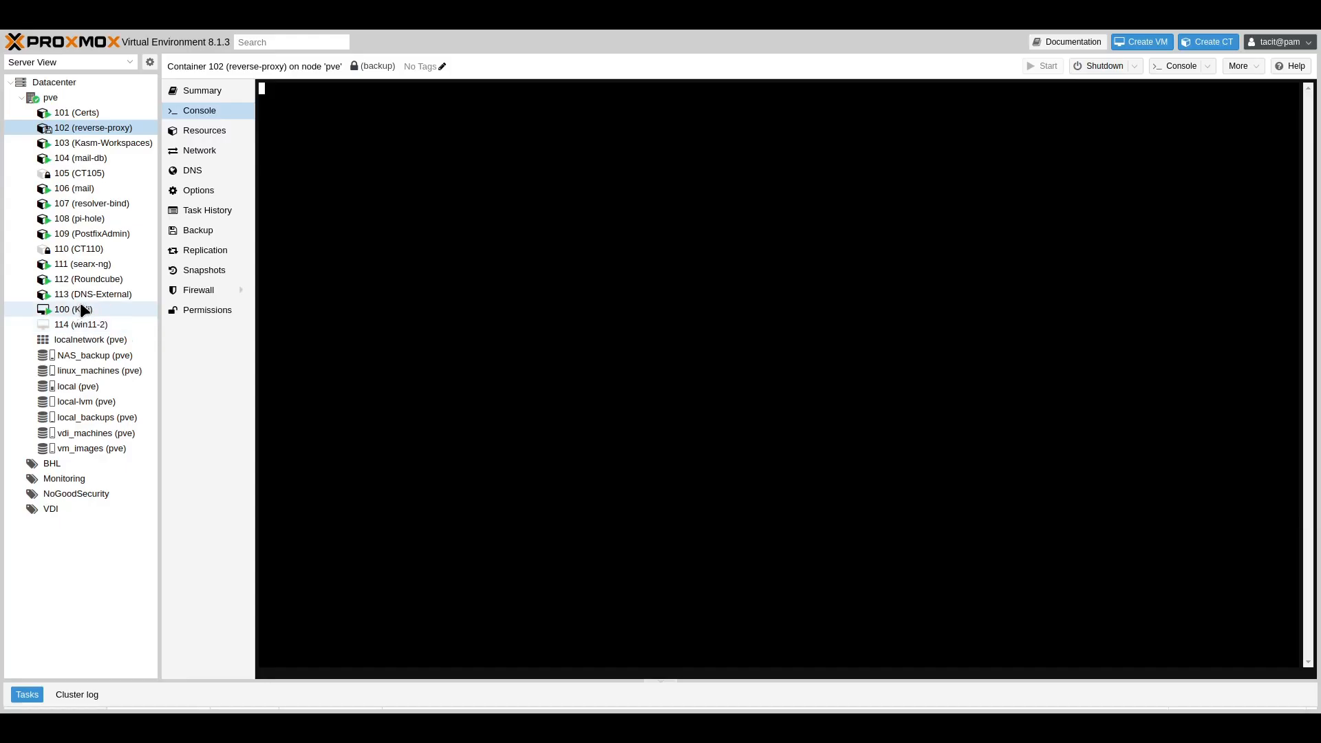
left_click(80, 306)
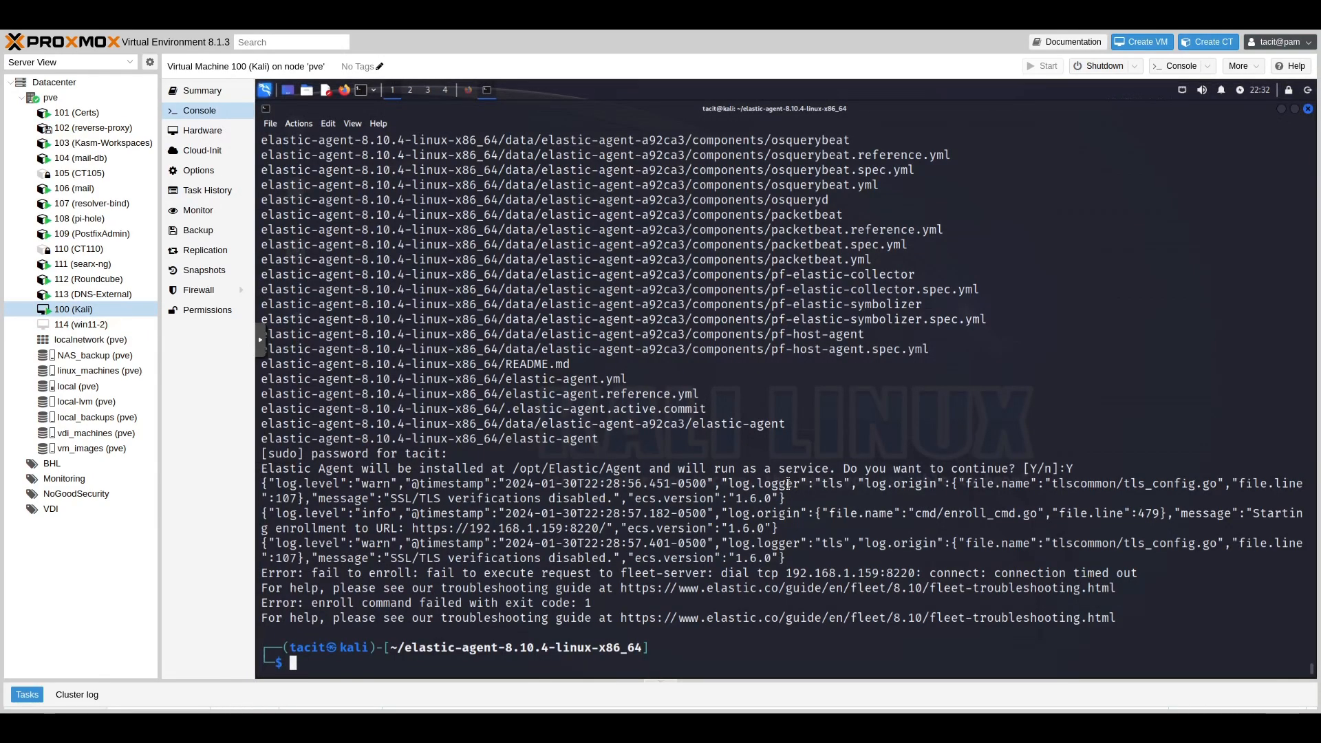
Step: In the Kali console, skip the agent download and rerun 'sudo ./elastic-agent install --insecure', confirming with Y
key("ctrl+shift+v")
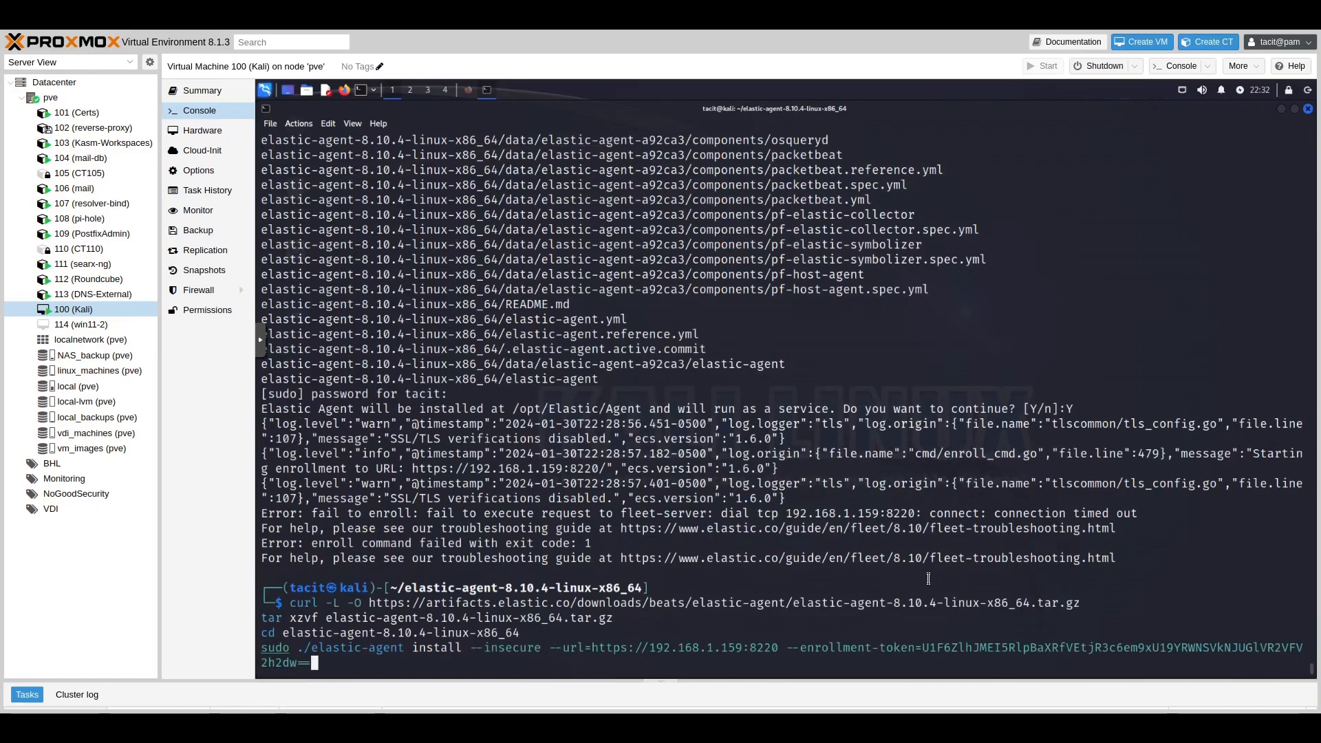
key("Return")
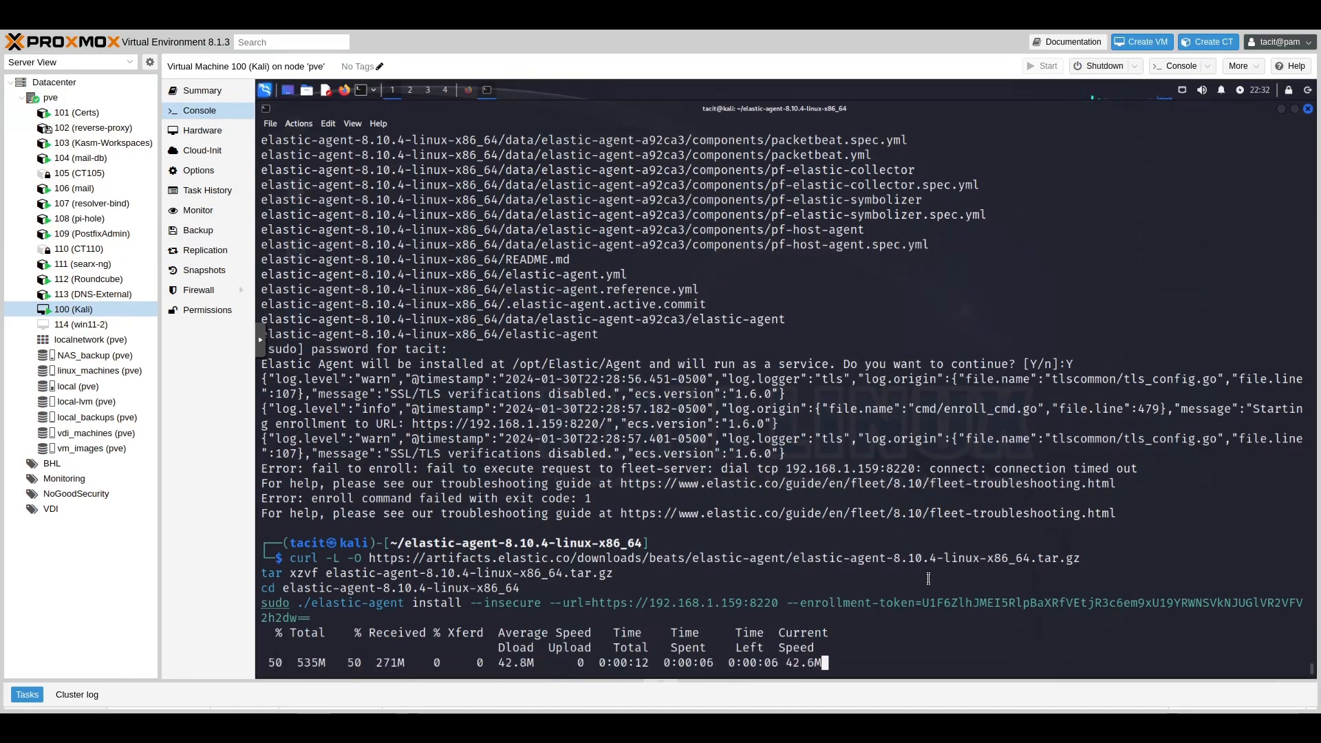
key("ctrl+c")
key("ctrl+shift+v")
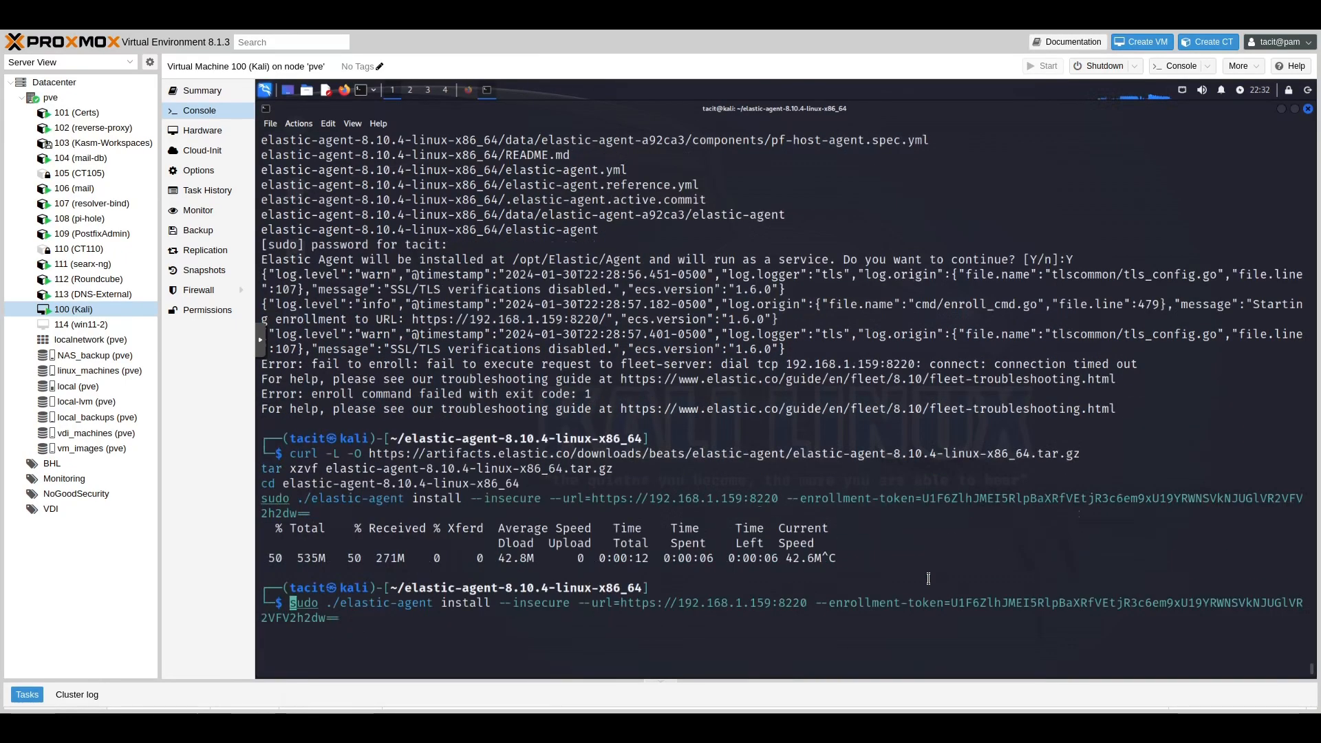
key("Return")
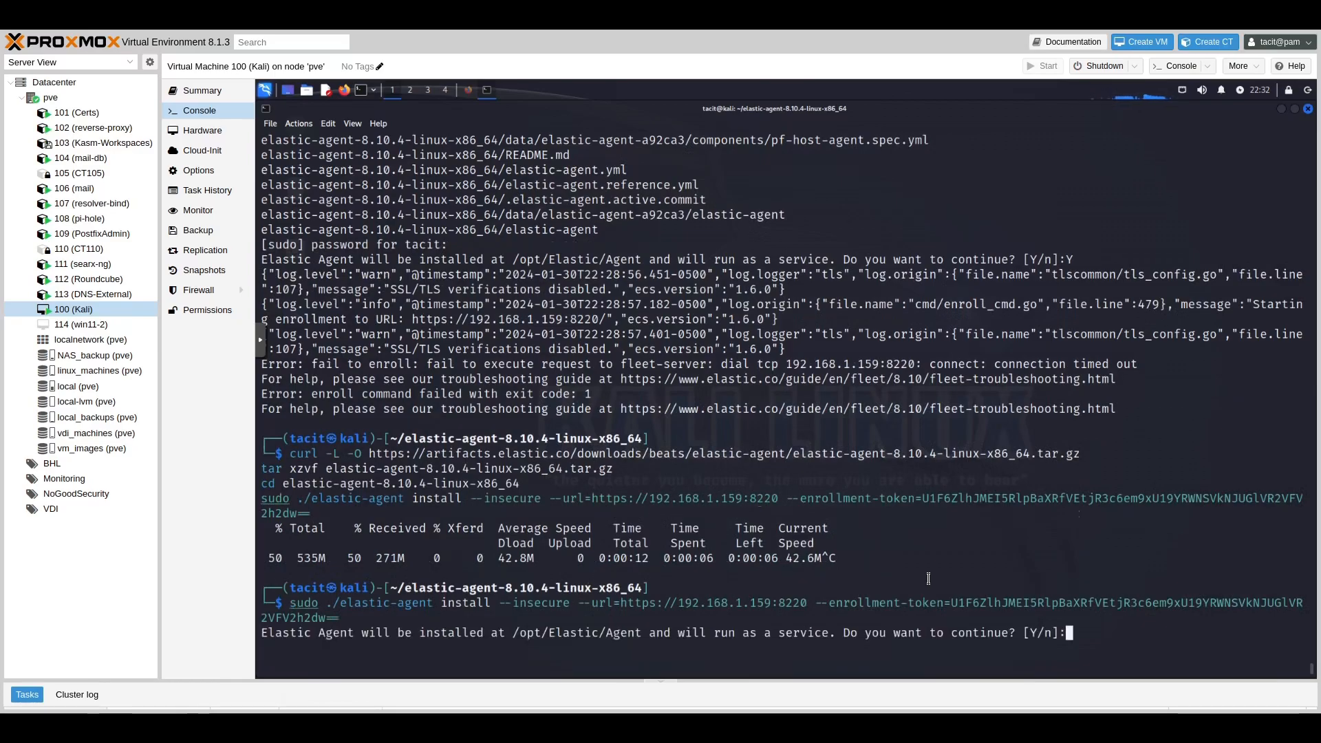
type("Y")
key("Return")
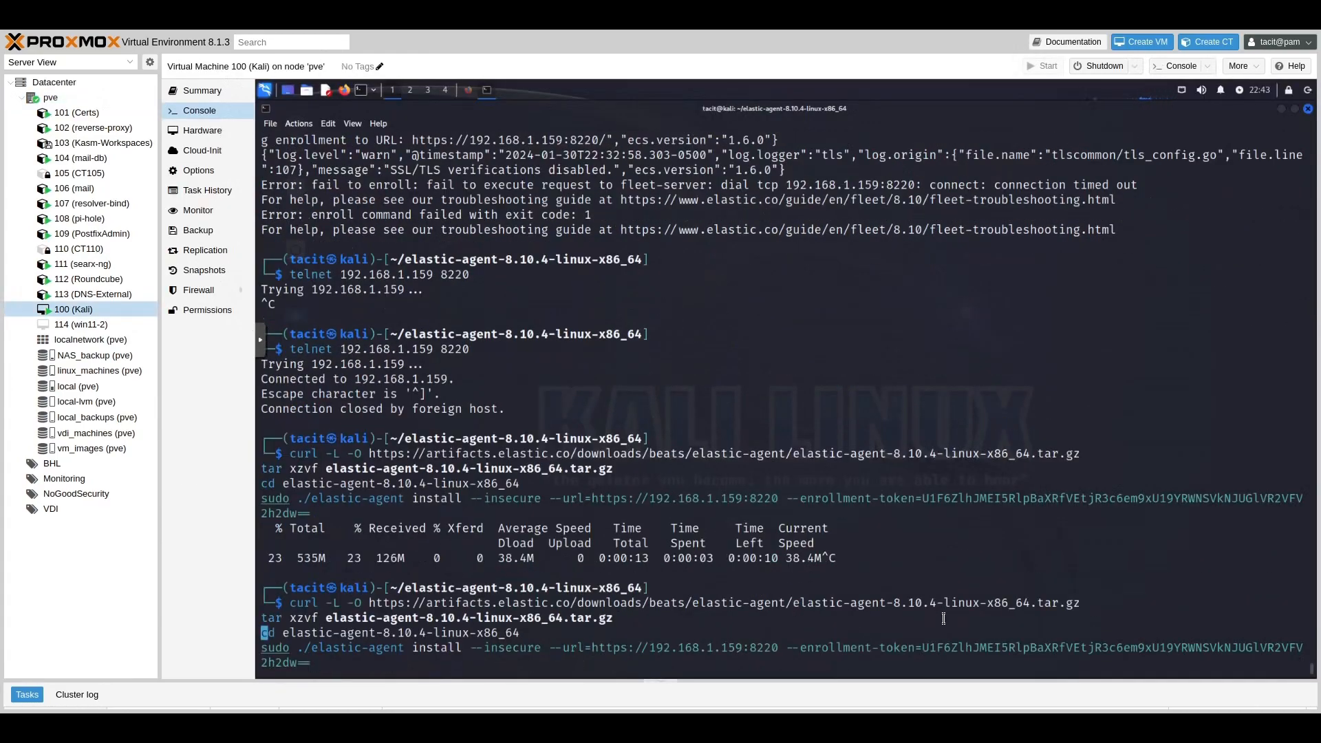
Step: Go back to the Kibana Fleet agent list to check the kali agent is Healthy
key("Return")
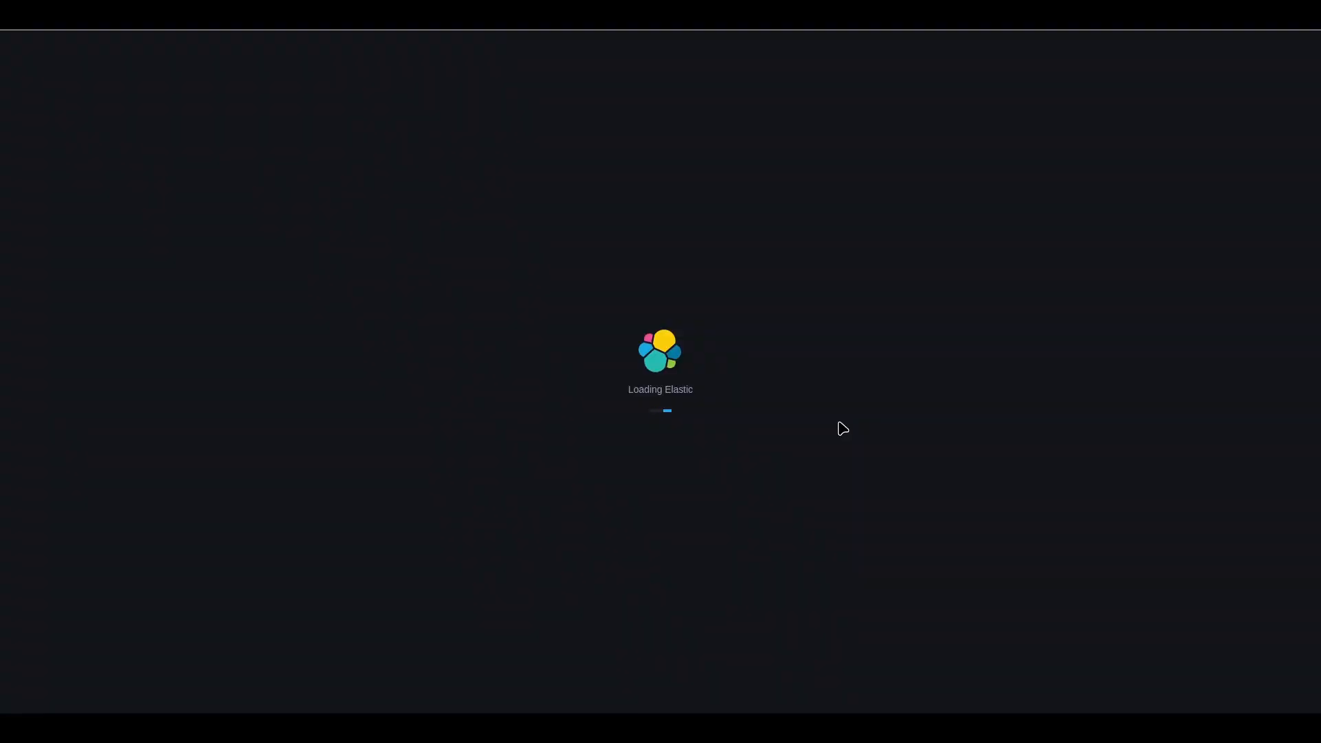